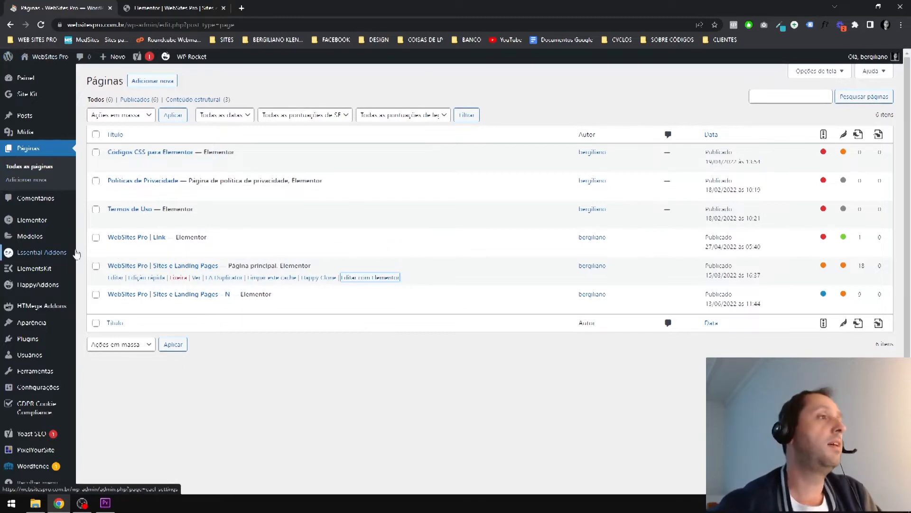
# - Open Elementor's Experimentos settings and locate the Flexbox Container experiment
pyautogui.click(29, 221)
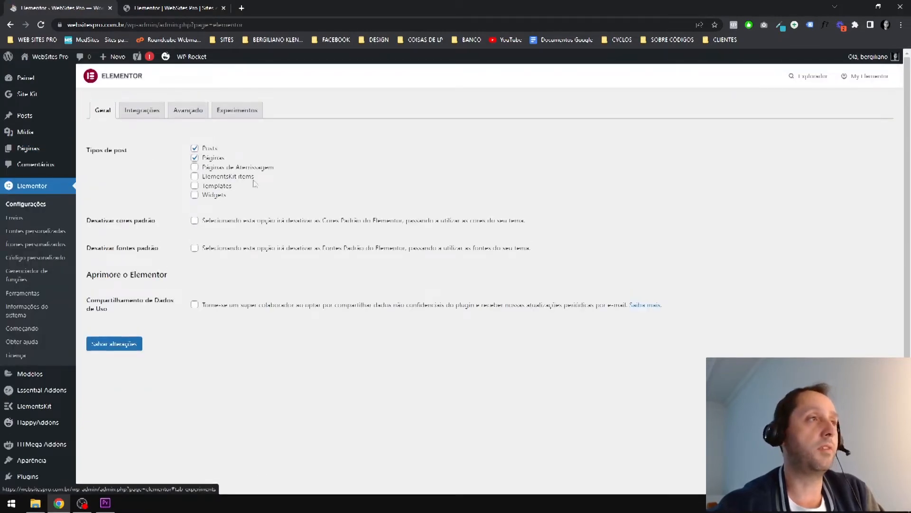
pyautogui.click(245, 116)
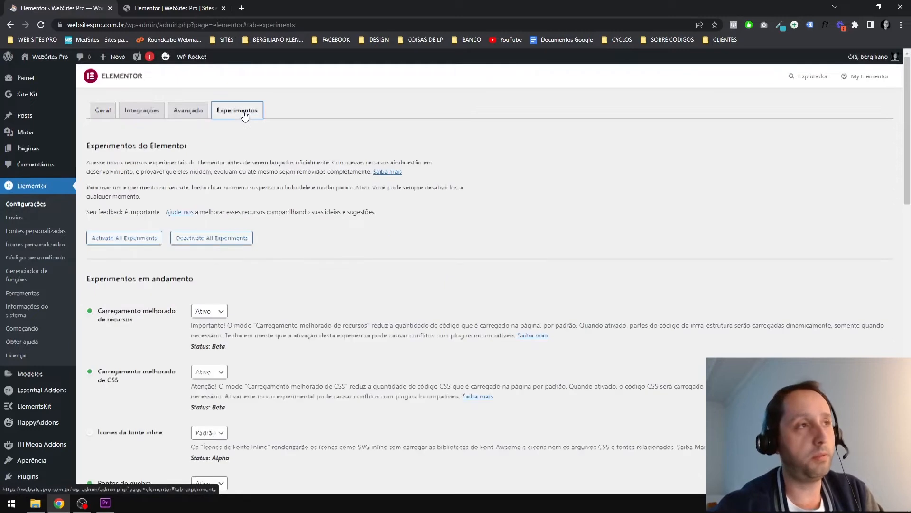
pyautogui.scroll(-6, 350, 274)
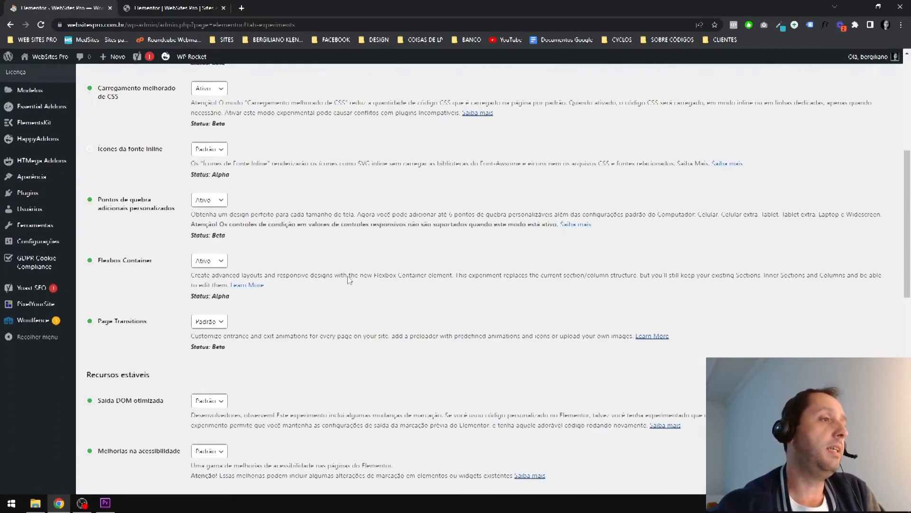
pyautogui.scroll(1, 350, 274)
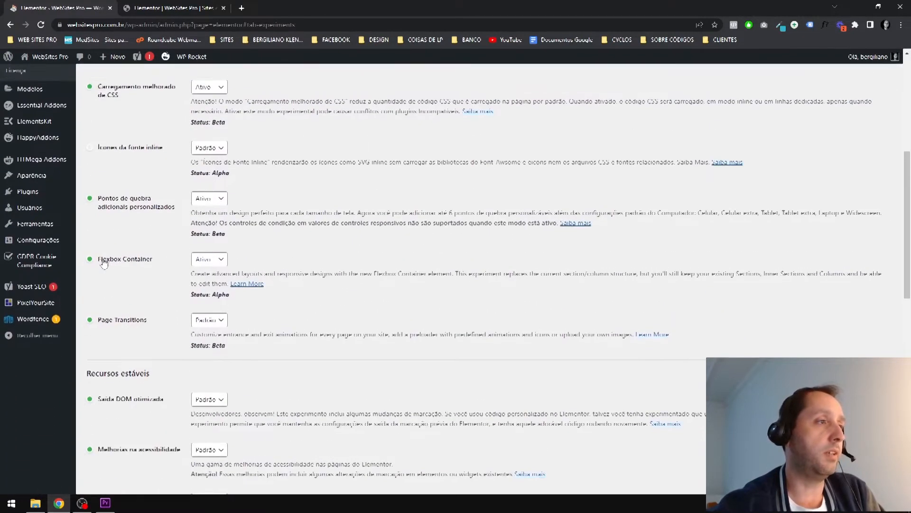
# - Set the Flexbox Container experiment to Ativo and save the Elementor settings
pyautogui.click(215, 262)
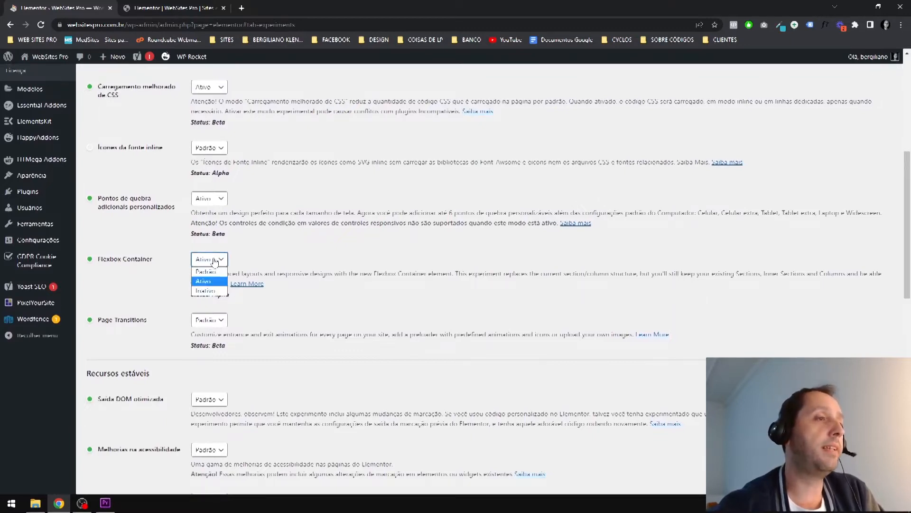
pyautogui.click(266, 305)
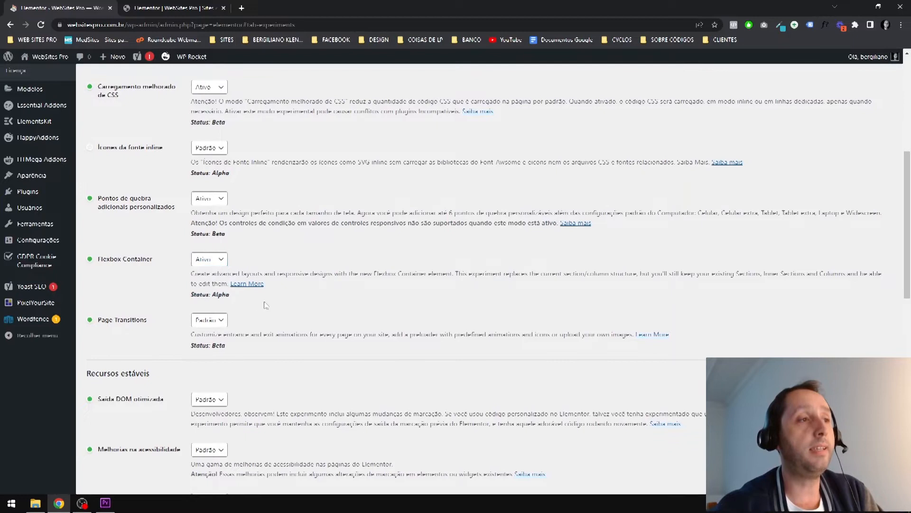
pyautogui.click(260, 311)
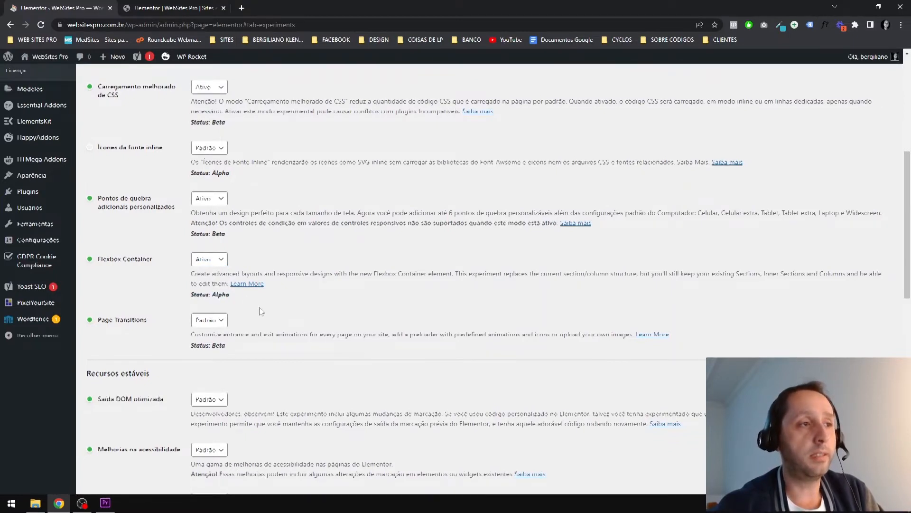
pyautogui.click(222, 260)
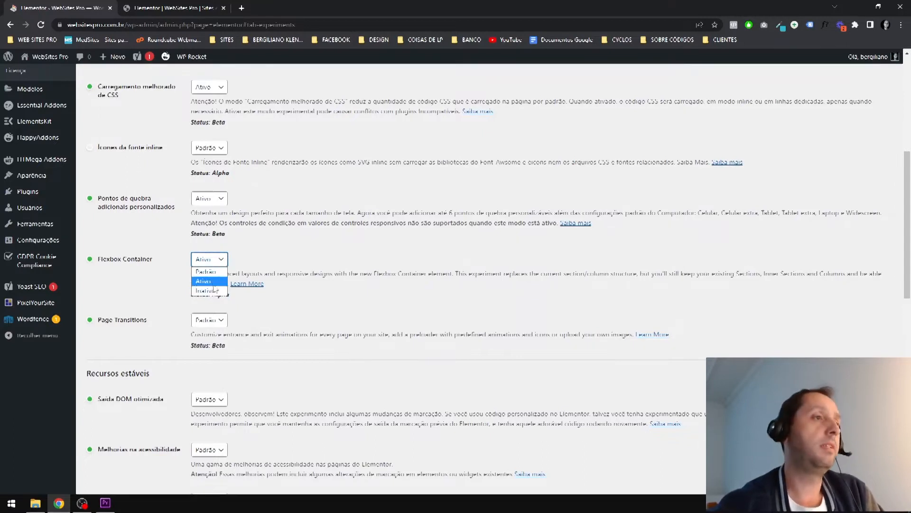
pyautogui.click(205, 281)
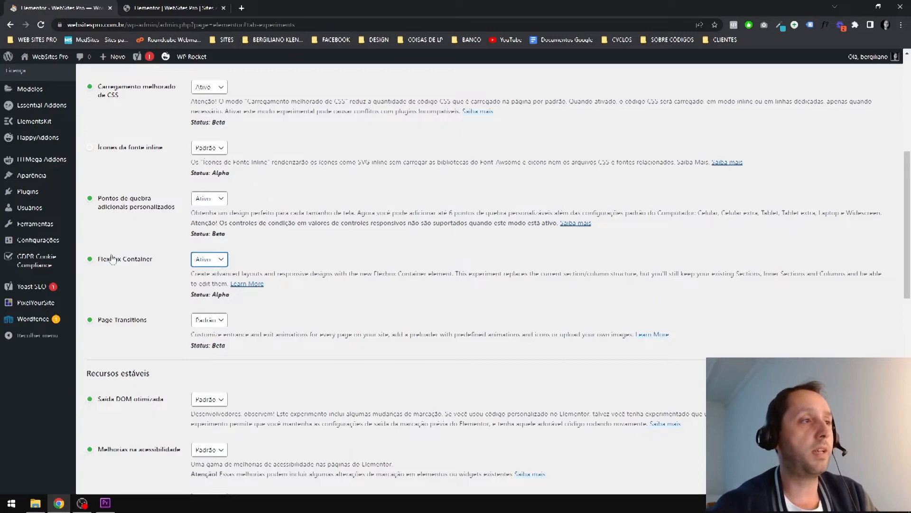
pyautogui.scroll(-15, 267, 265)
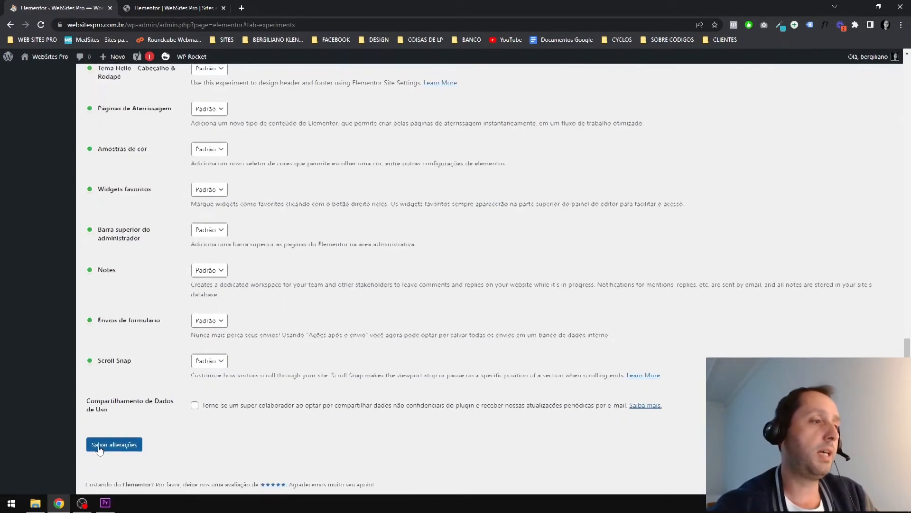
pyautogui.click(113, 445)
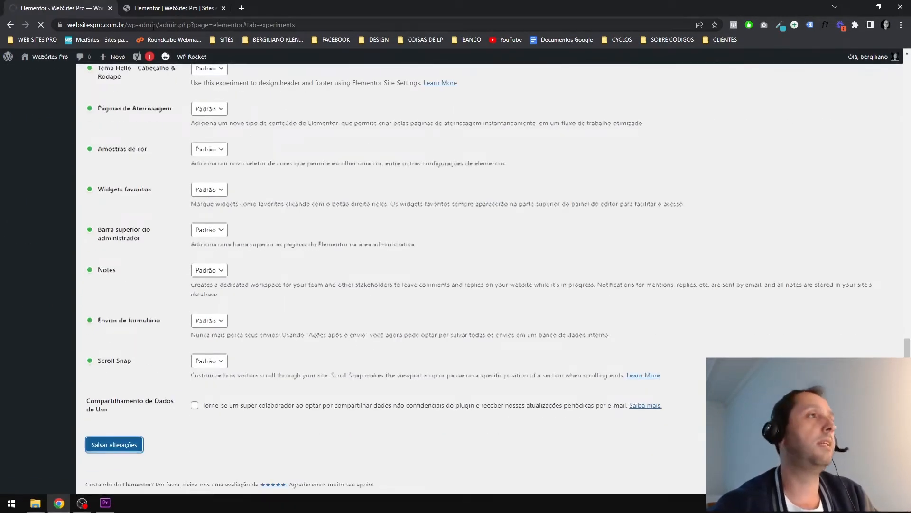
# - Switch to the page open in the Elementor editor, collapse the first section's tree in the Navigator, and reposition the Navigator slightly lower
pyautogui.click(142, 7)
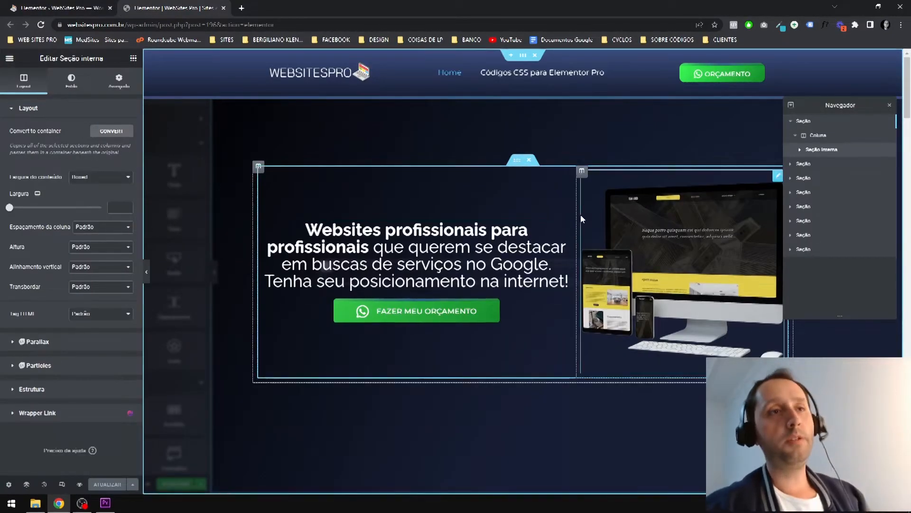
pyautogui.click(791, 123)
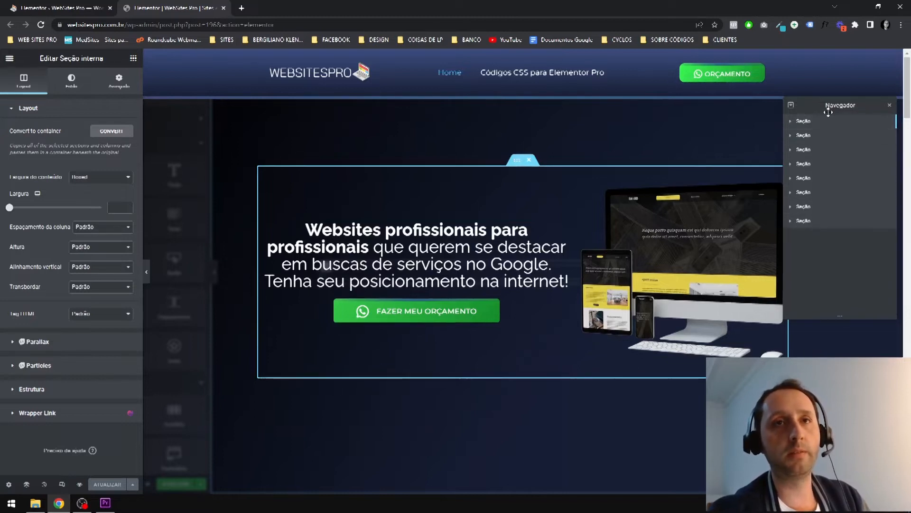
pyautogui.moveTo(830, 101)
pyautogui.mouseDown()
pyautogui.moveTo(678, 201)
pyautogui.moveTo(835, 118)
pyautogui.mouseUp()
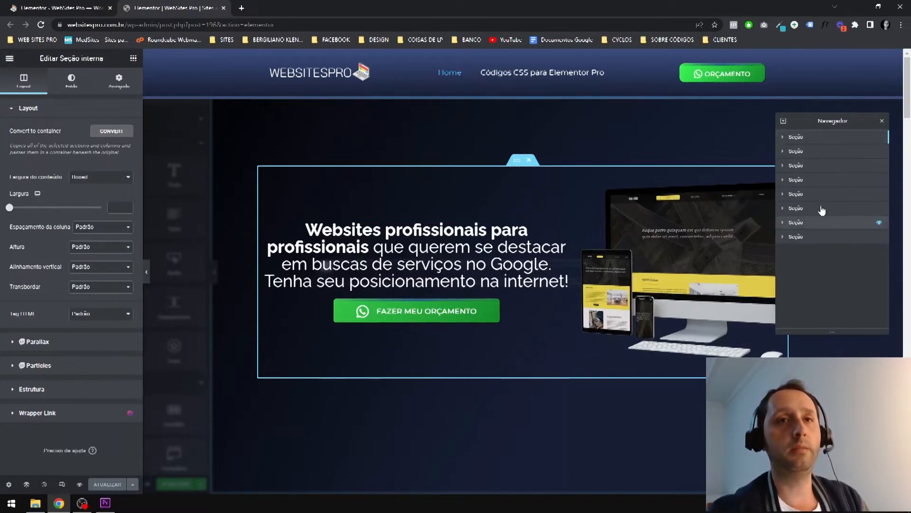
pyautogui.moveTo(826, 121)
pyautogui.mouseDown()
pyautogui.moveTo(836, 121)
pyautogui.moveTo(829, 114)
pyautogui.mouseUp()
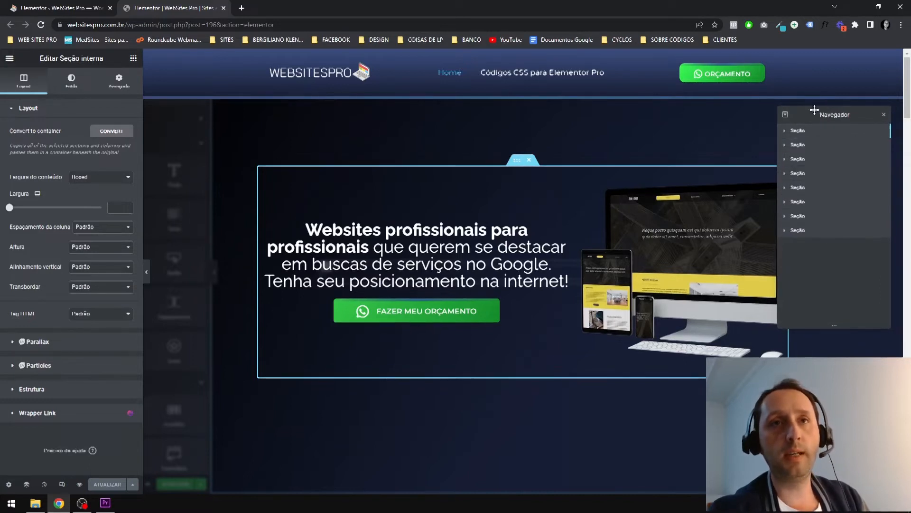
# - Hide and reshow the Navigator
pyautogui.click(26, 485)
pyautogui.click(26, 485)
pyautogui.click(26, 485)
pyautogui.click(26, 485)
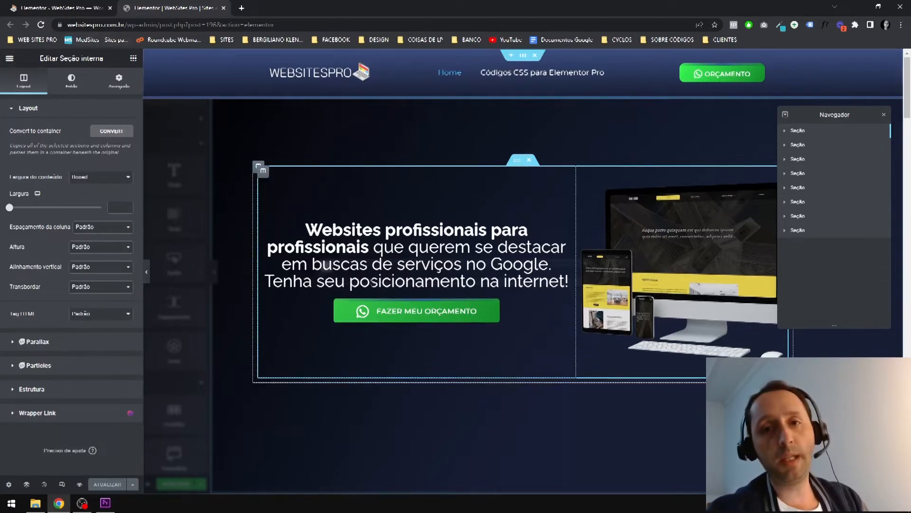
# - Open the hero section's layout settings and convert the section to a container
pyautogui.click(133, 58)
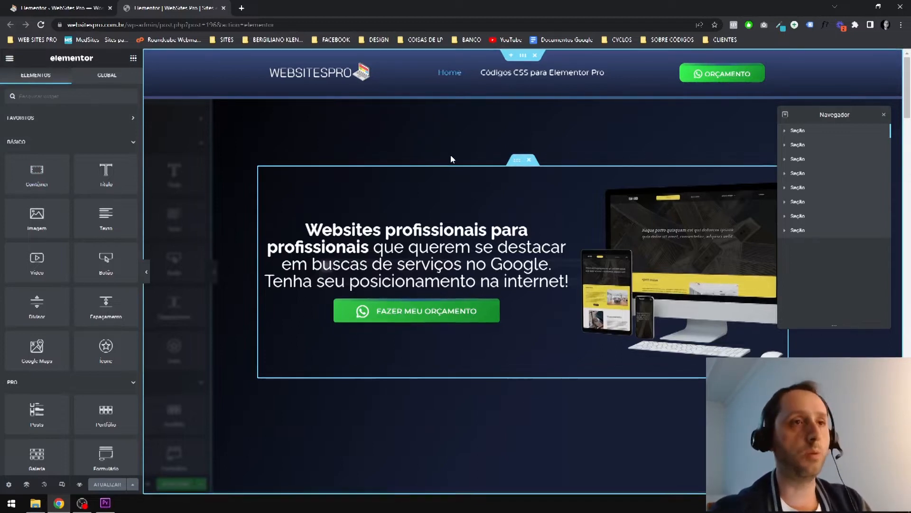
pyautogui.rightClick(325, 133)
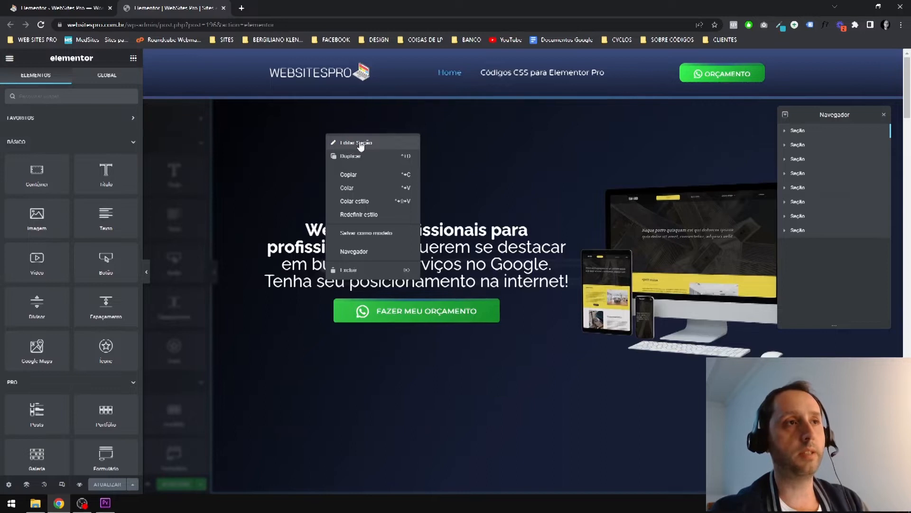
pyautogui.click(358, 143)
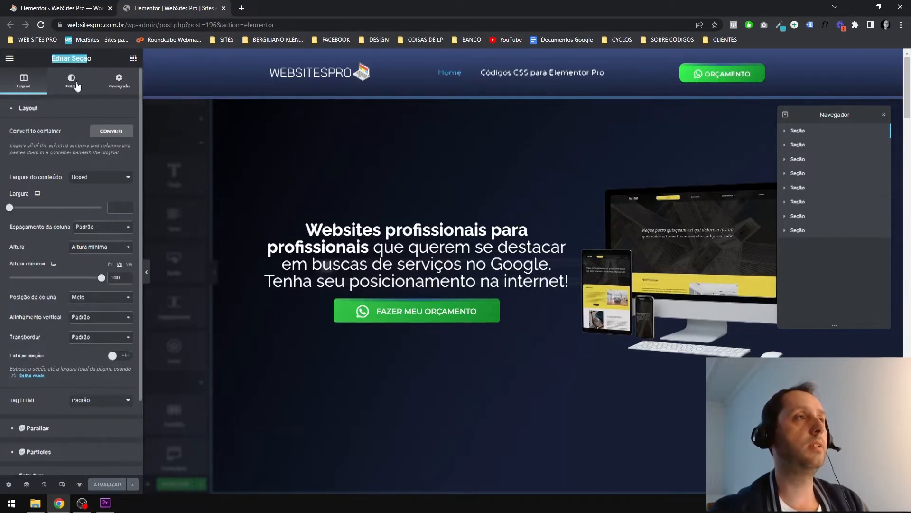
pyautogui.click(80, 62)
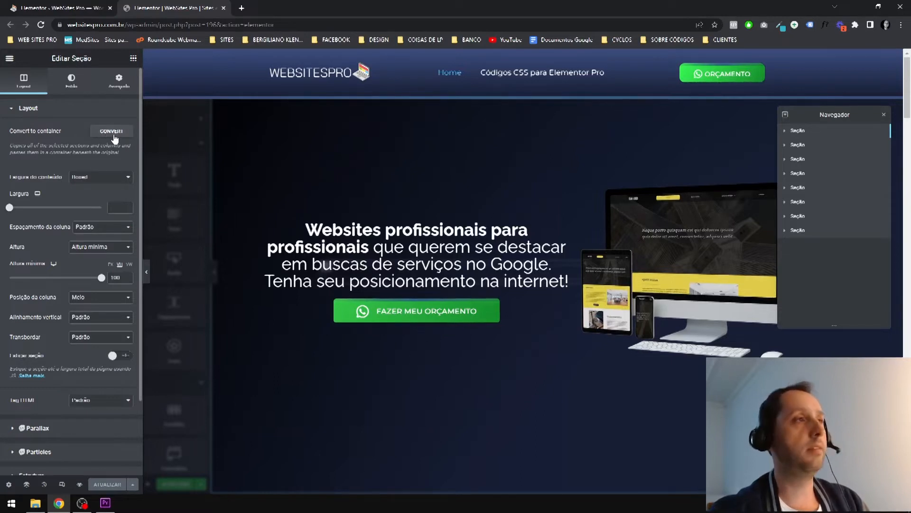
pyautogui.click(116, 131)
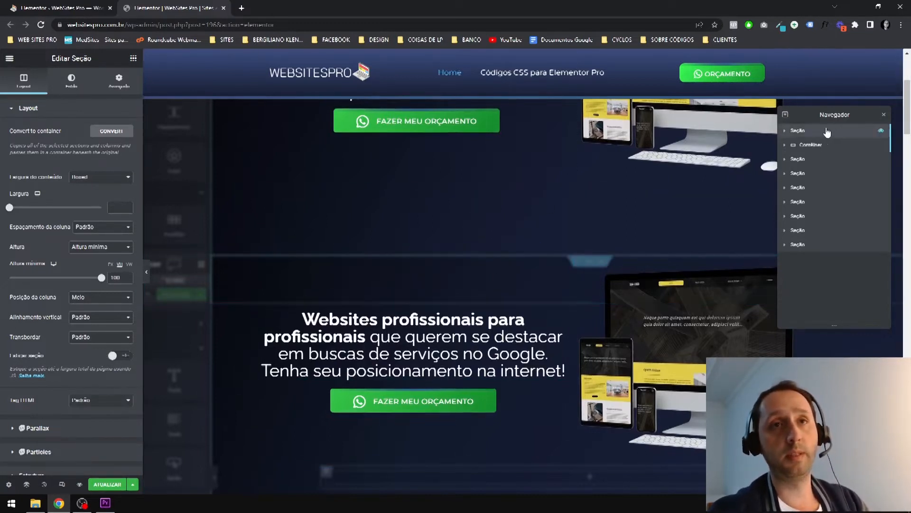
# - Select the converted container, open its advanced settings, and compare its appearance on the page with the original hero section
pyautogui.scroll(3, 580, 229)
pyautogui.scroll(-3, 551, 280)
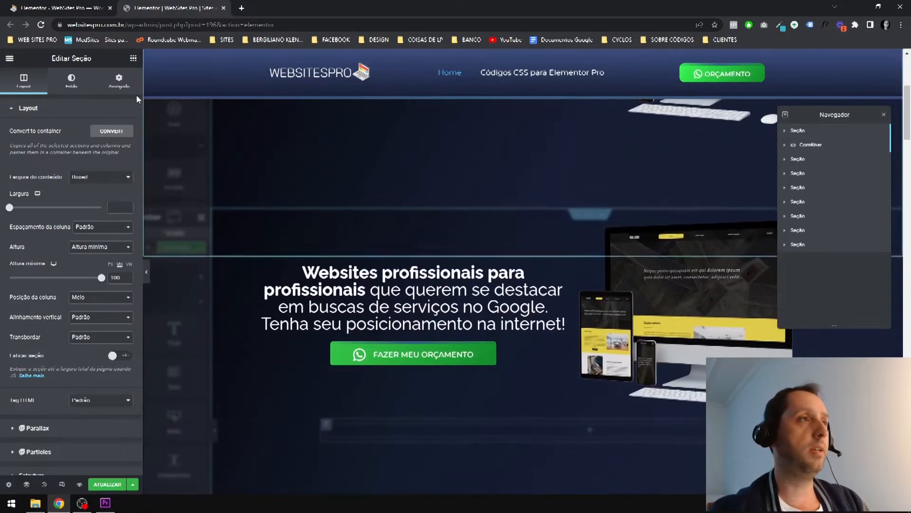
pyautogui.click(812, 145)
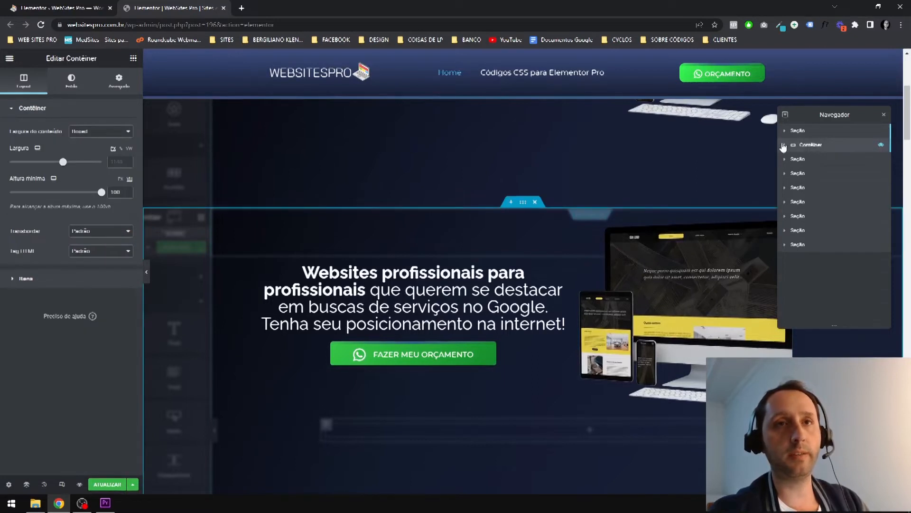
pyautogui.click(119, 80)
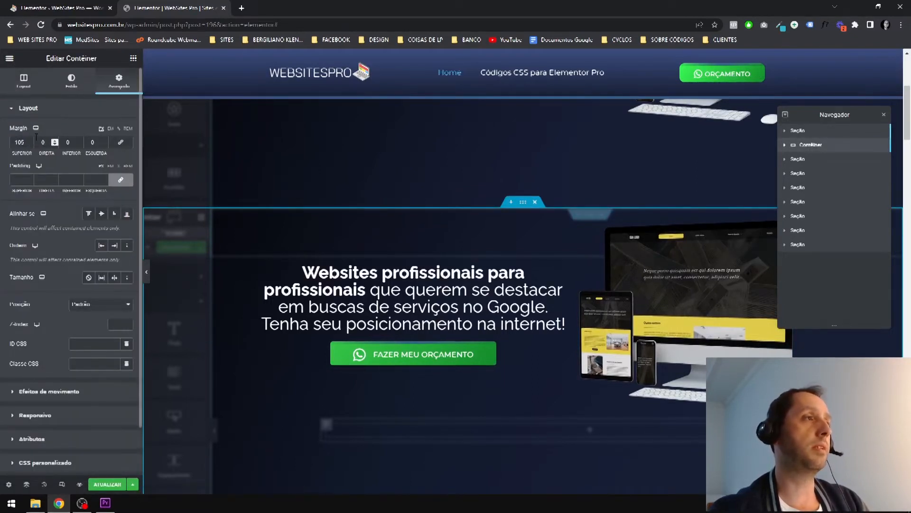
pyautogui.scroll(5, 474, 199)
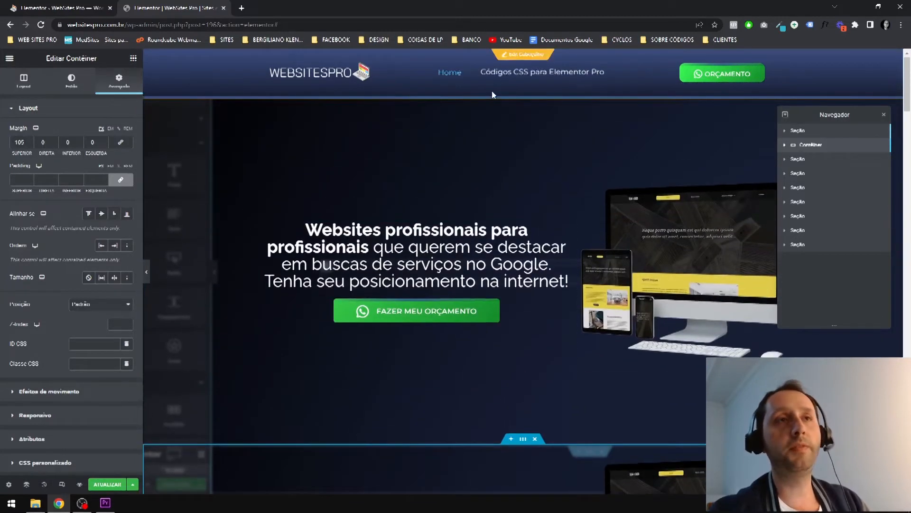
pyautogui.scroll(-4, 481, 212)
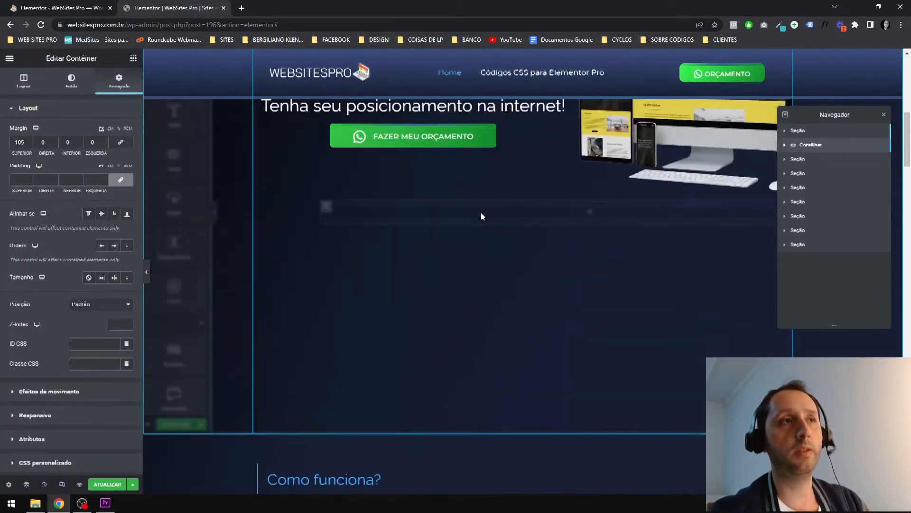
pyautogui.scroll(-5, 481, 214)
pyautogui.scroll(20, 482, 214)
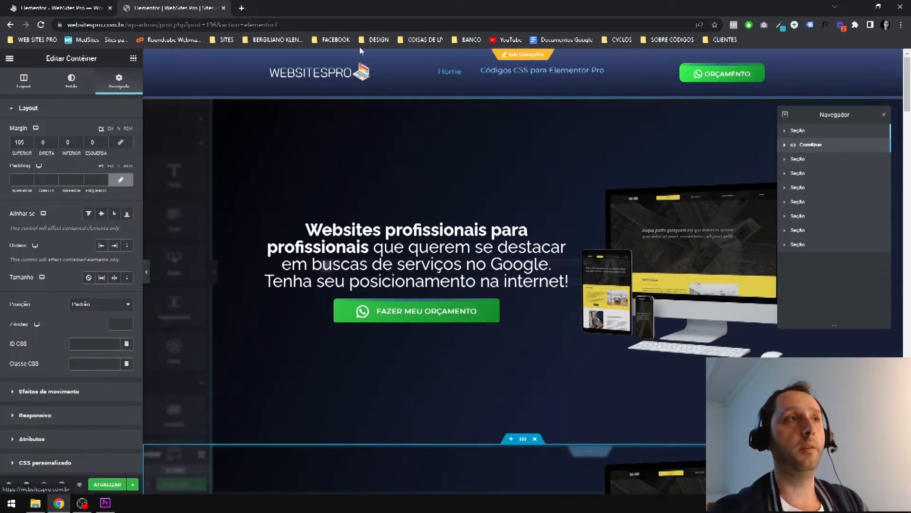
# - Open the dentist's website in a new browser tab and examine the layout of its home page sections
pyautogui.click(242, 8)
pyautogui.write('dra')
pyautogui.press('Return')
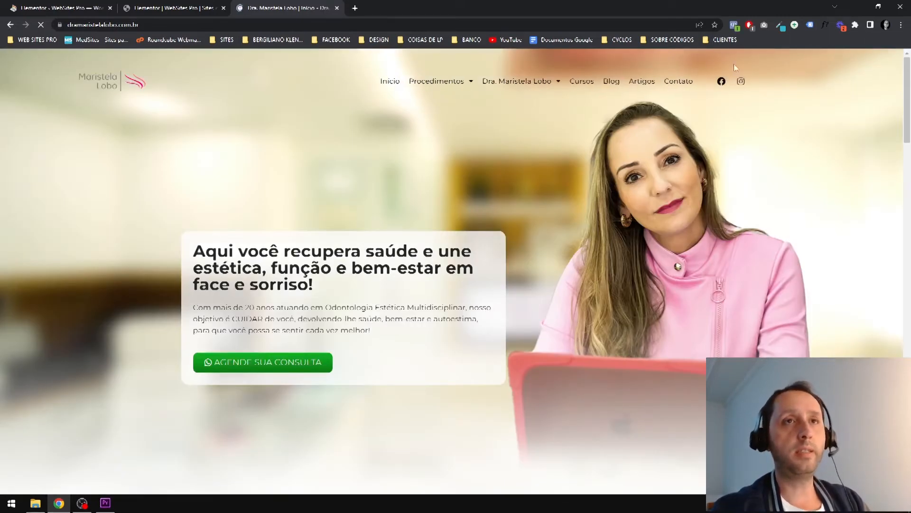
pyautogui.scroll(-1, 621, 151)
pyautogui.scroll(-10, 621, 150)
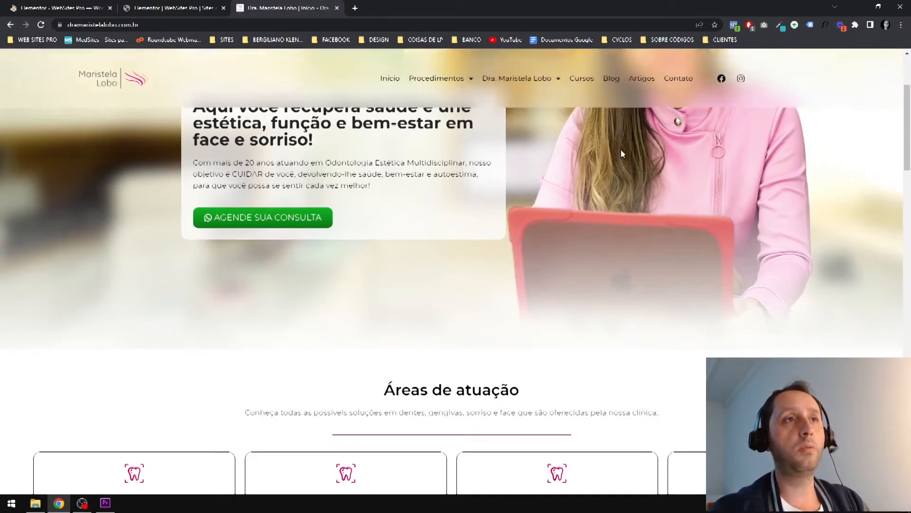
pyautogui.scroll(-2, 552, 125)
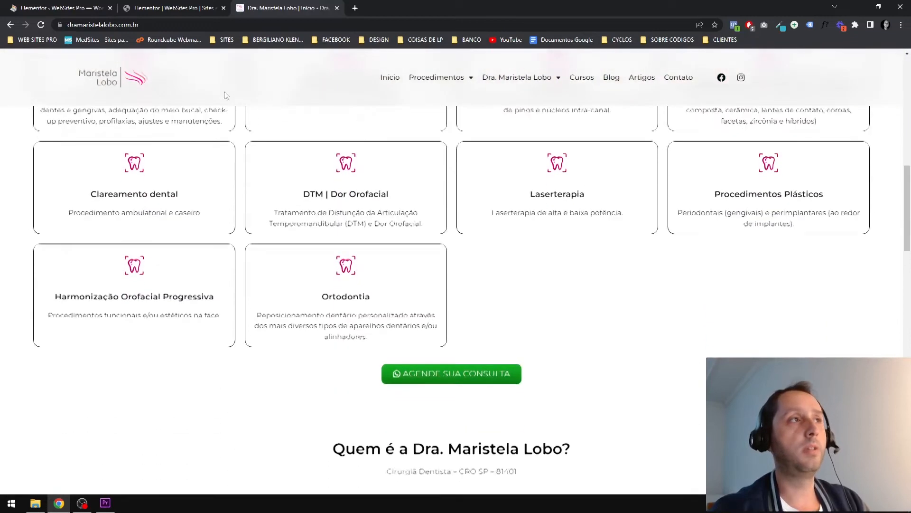
pyautogui.scroll(-7, 589, 114)
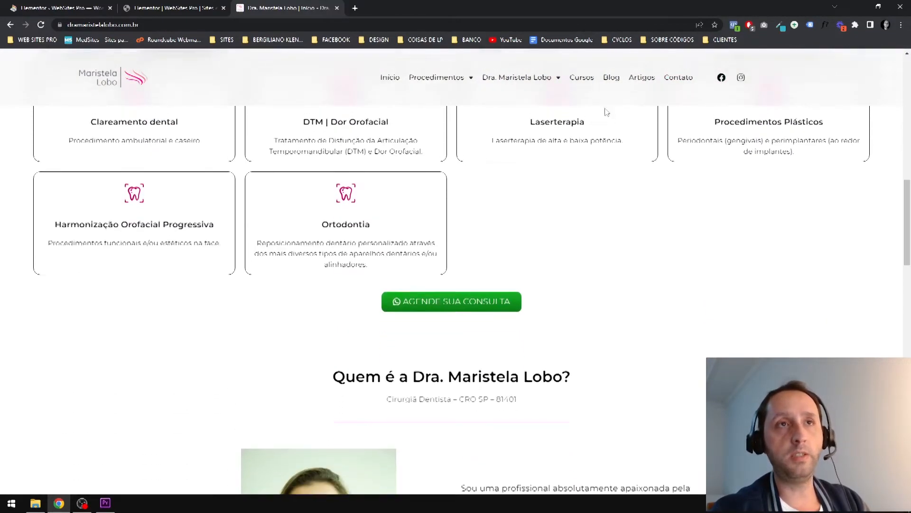
pyautogui.scroll(-8, 577, 148)
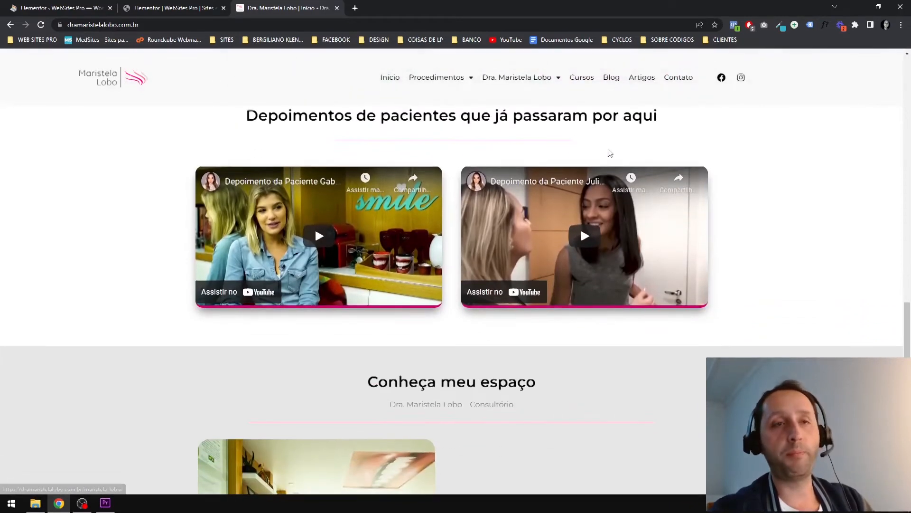
pyautogui.scroll(-2, 606, 152)
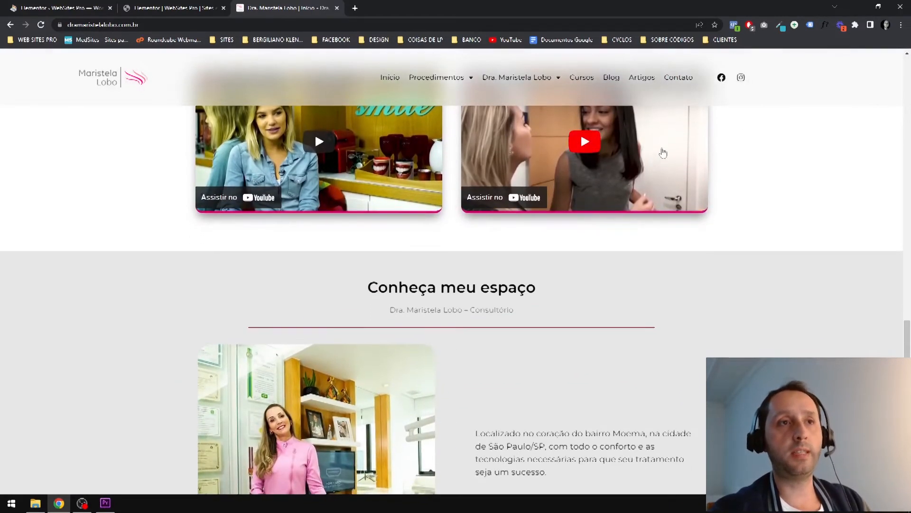
pyautogui.scroll(-4, 665, 215)
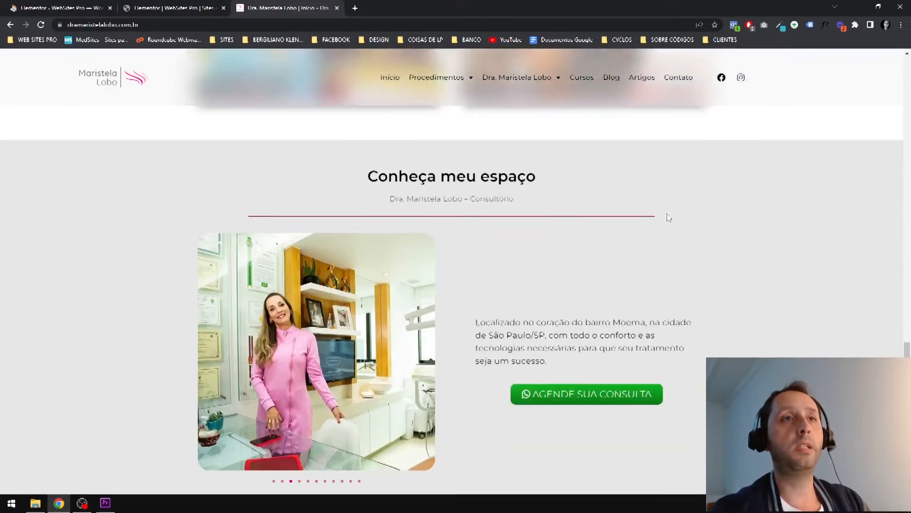
pyautogui.scroll(8, 584, 189)
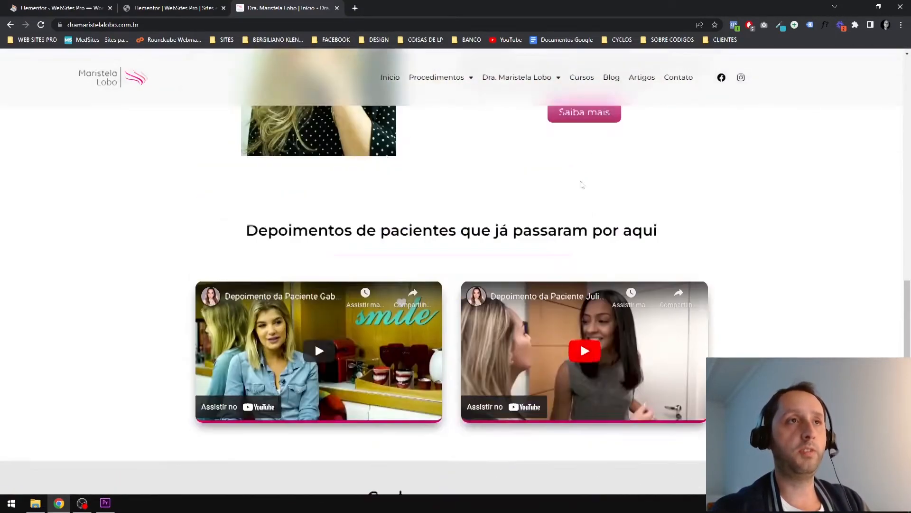
# - Examine the testimonials, office and map sections further down the dentist's home page
pyautogui.scroll(-15, 580, 395)
pyautogui.scroll(6, 576, 261)
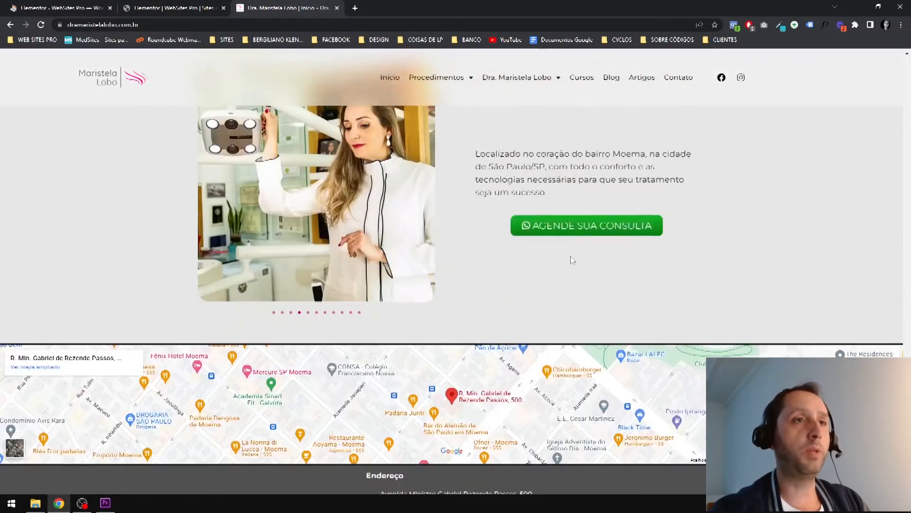
pyautogui.scroll(-1, 531, 238)
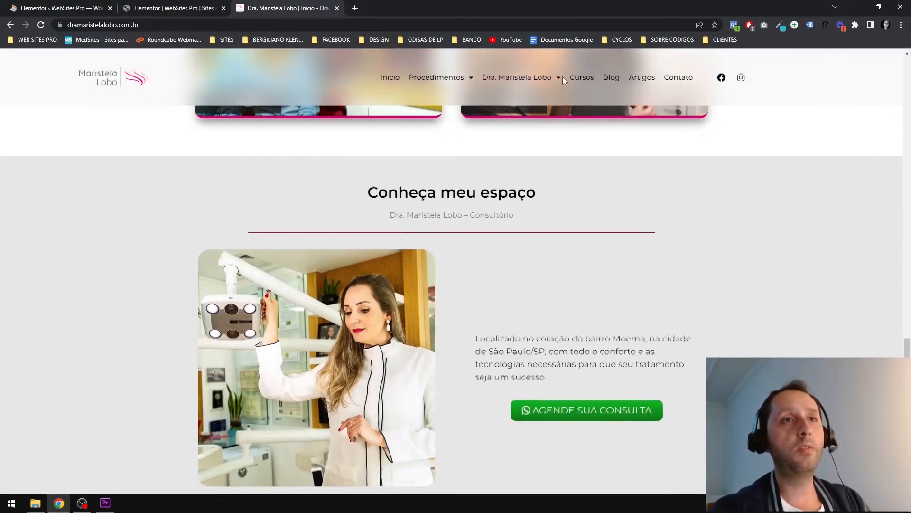
# - View the course cards on the dentist's Cursos page, return to the site's home page, and close that browser tab
pyautogui.click(582, 79)
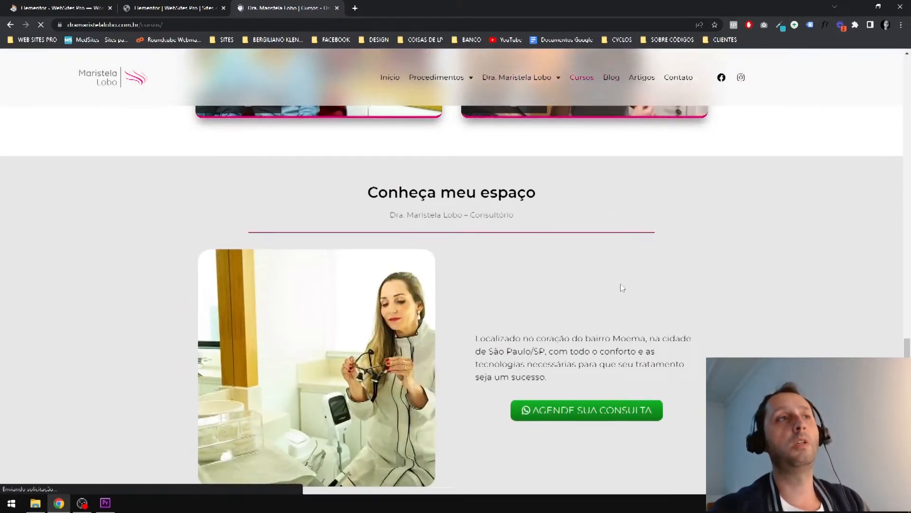
pyautogui.scroll(-7, 524, 230)
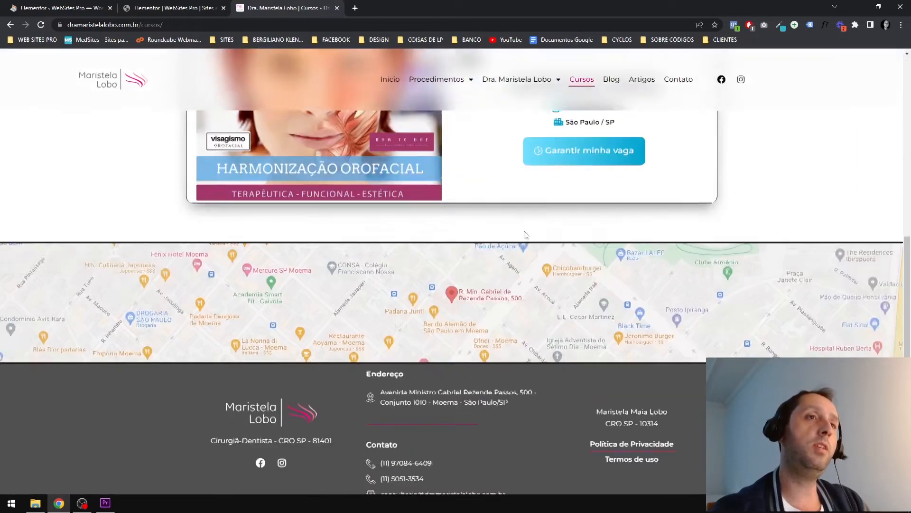
pyautogui.scroll(1, 524, 229)
pyautogui.scroll(7, 524, 229)
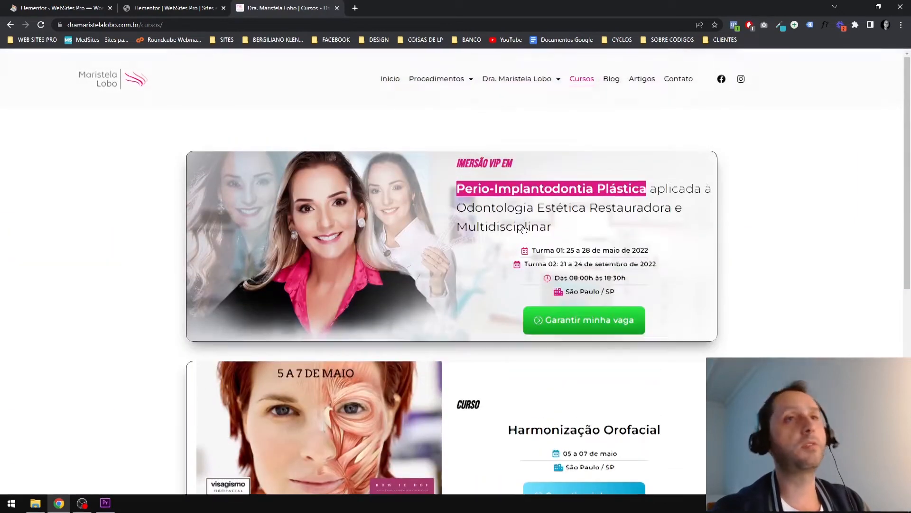
pyautogui.click(388, 82)
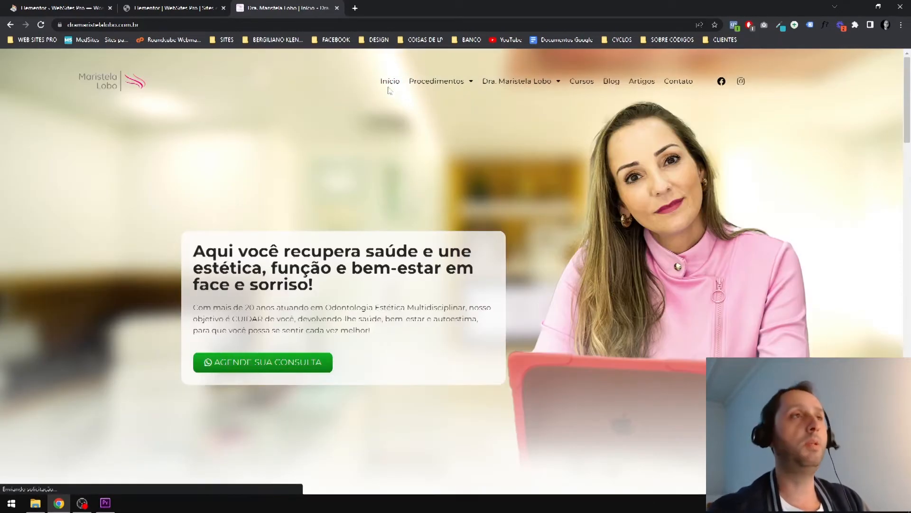
pyautogui.click(337, 8)
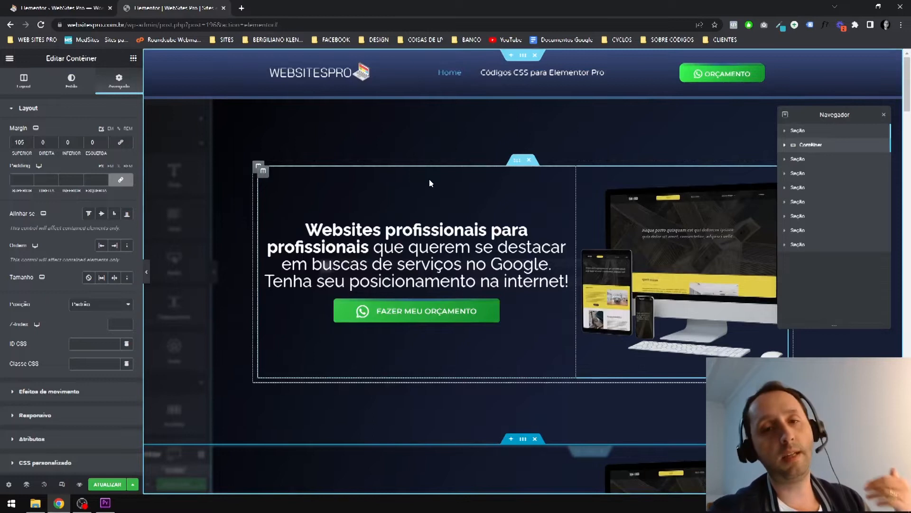
# - Set the converted container's top margin to 0 and compare its appearance with the original hero section
pyautogui.scroll(-3, 530, 190)
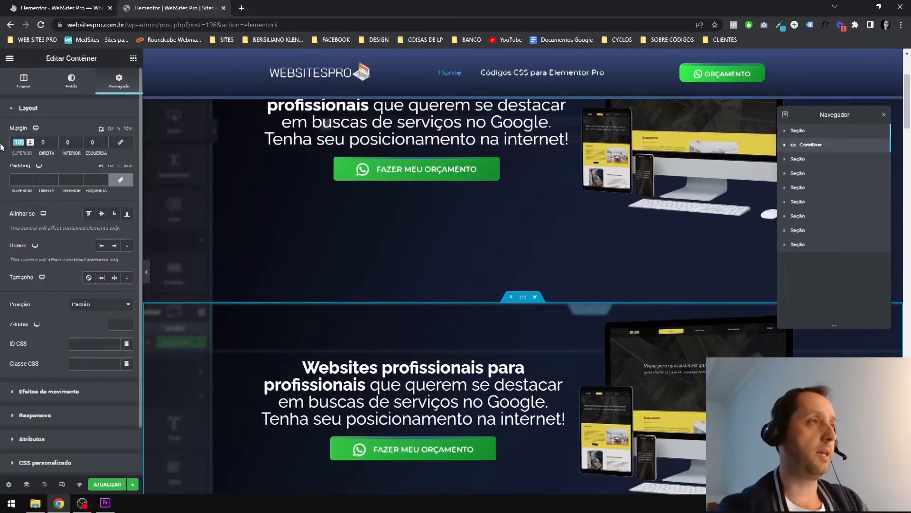
pyautogui.write('0')
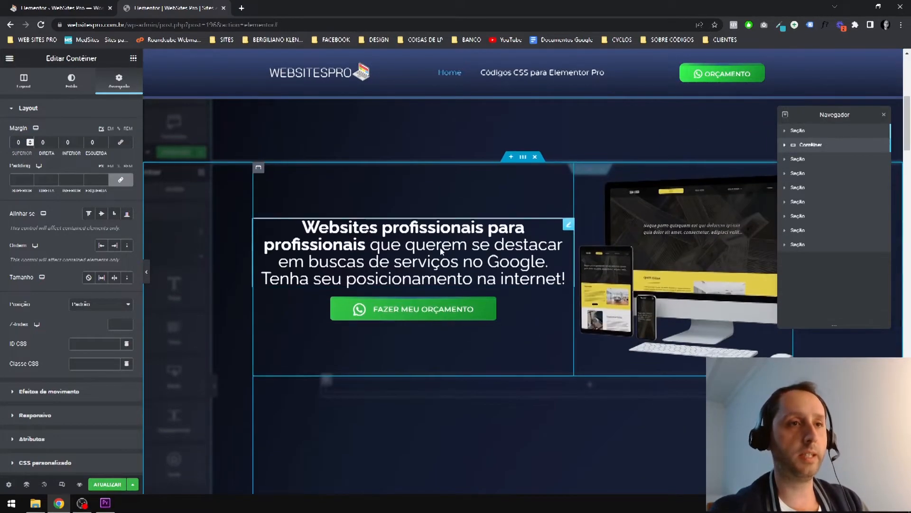
pyautogui.scroll(-4, 571, 258)
pyautogui.scroll(1, 556, 260)
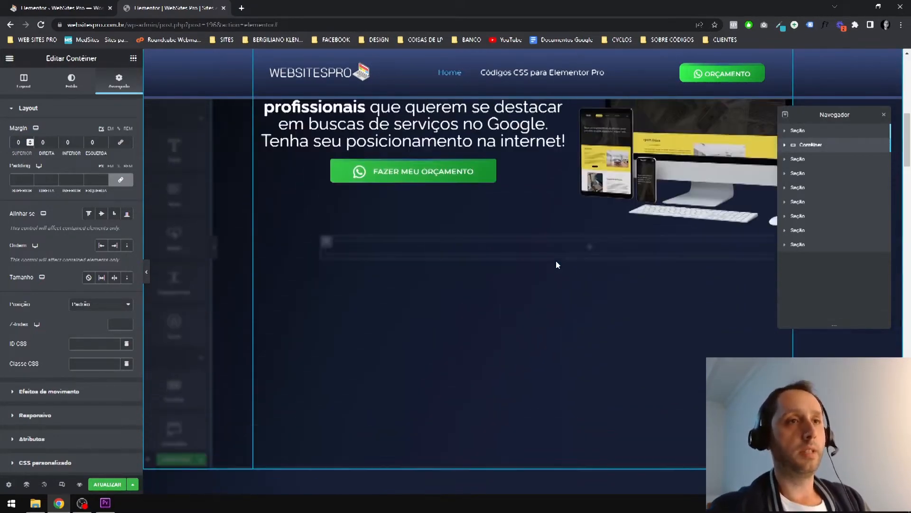
pyautogui.scroll(2, 557, 260)
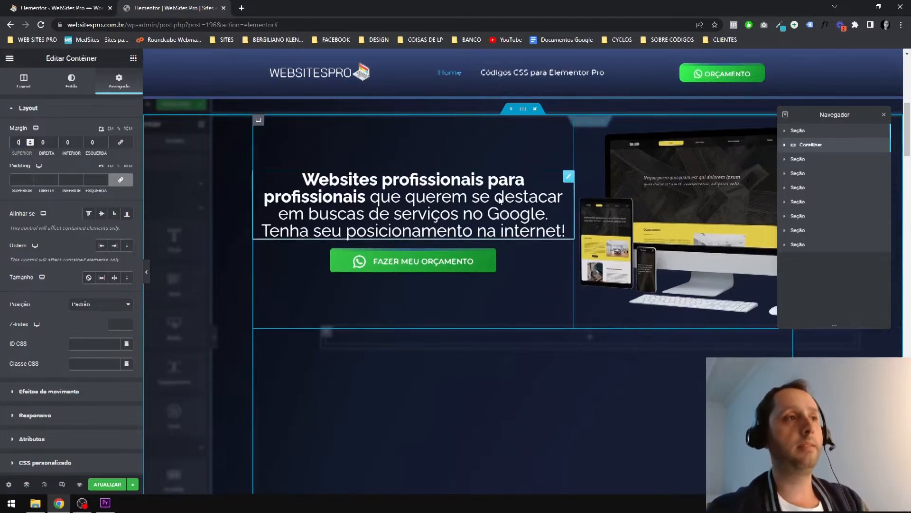
pyautogui.scroll(2, 332, 299)
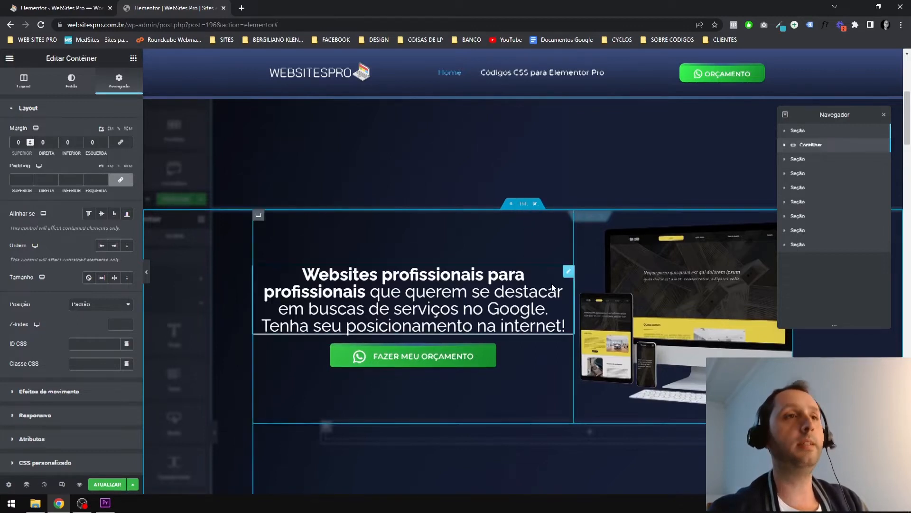
pyautogui.scroll(6, 552, 287)
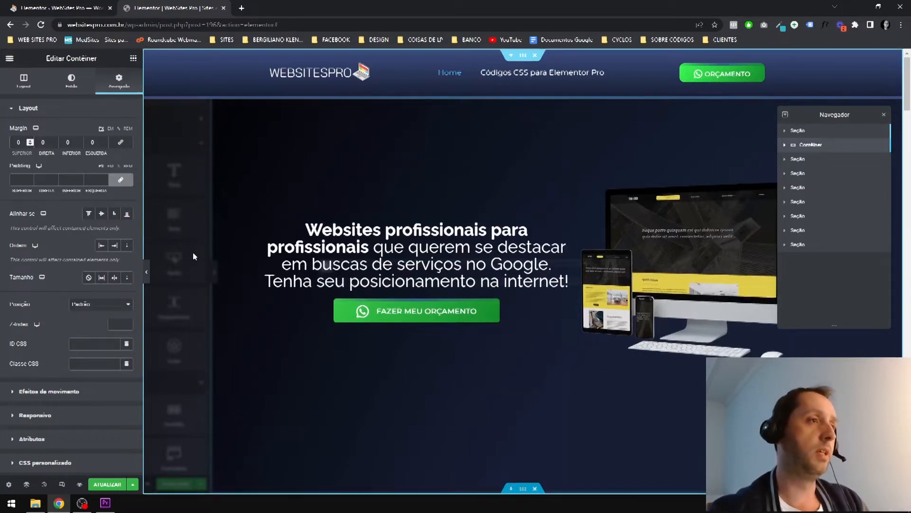
# - Display the widget list, compare both hero versions on the page, and reselect the converted container
pyautogui.click(133, 58)
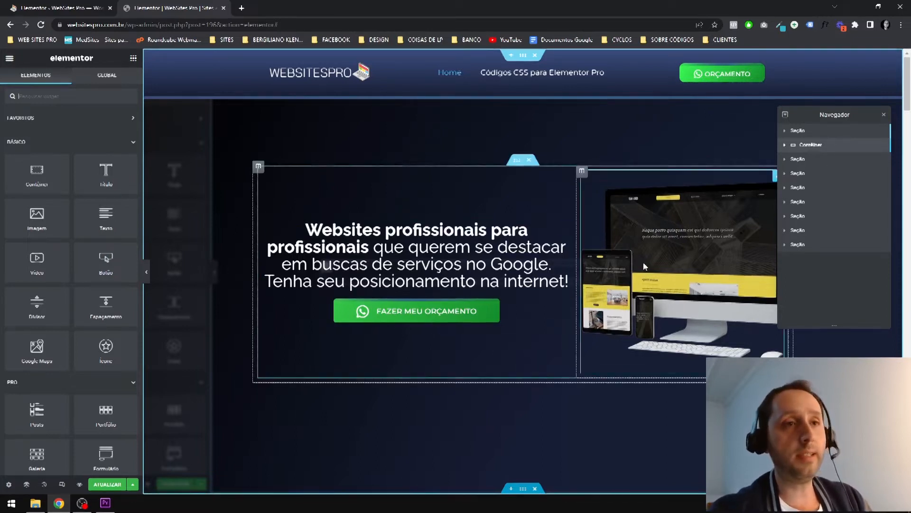
pyautogui.scroll(-2, 522, 221)
pyautogui.scroll(2, 521, 221)
pyautogui.moveTo(523, 159); pyautogui.dragTo(518, 167)
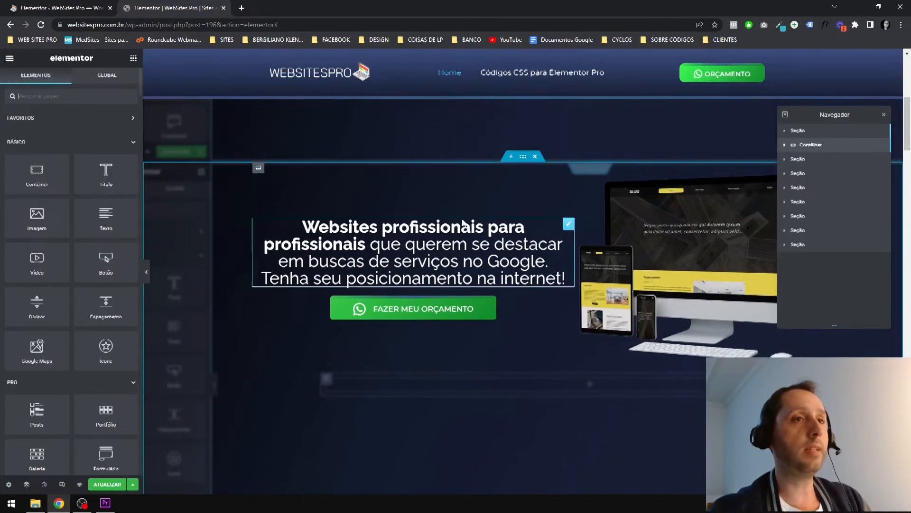
pyautogui.click(521, 159)
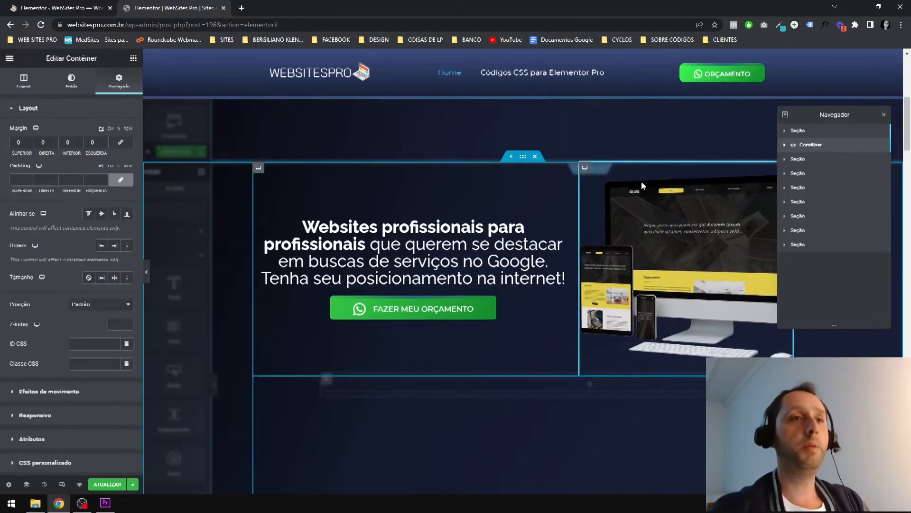
# - Expand the original hero section in the Navigator down to its widgets and compare that structure with the page
pyautogui.click(784, 132)
pyautogui.click(790, 145)
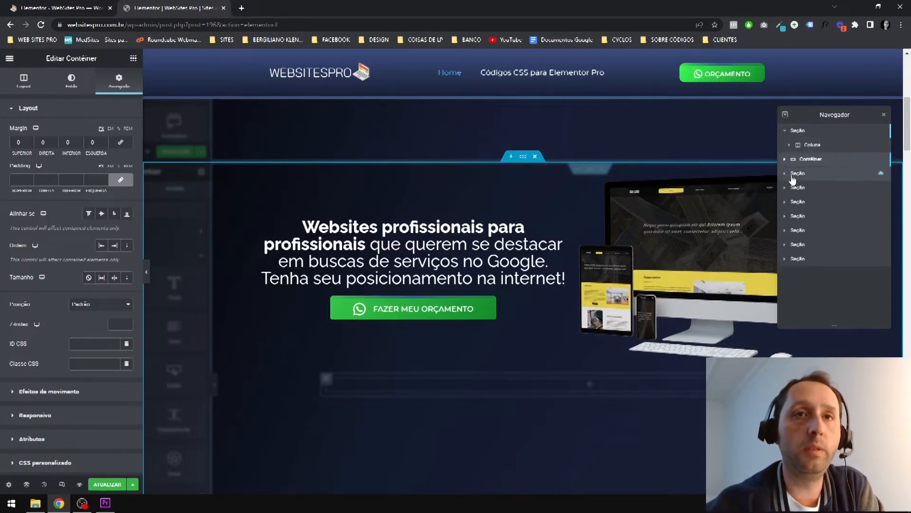
pyautogui.click(795, 159)
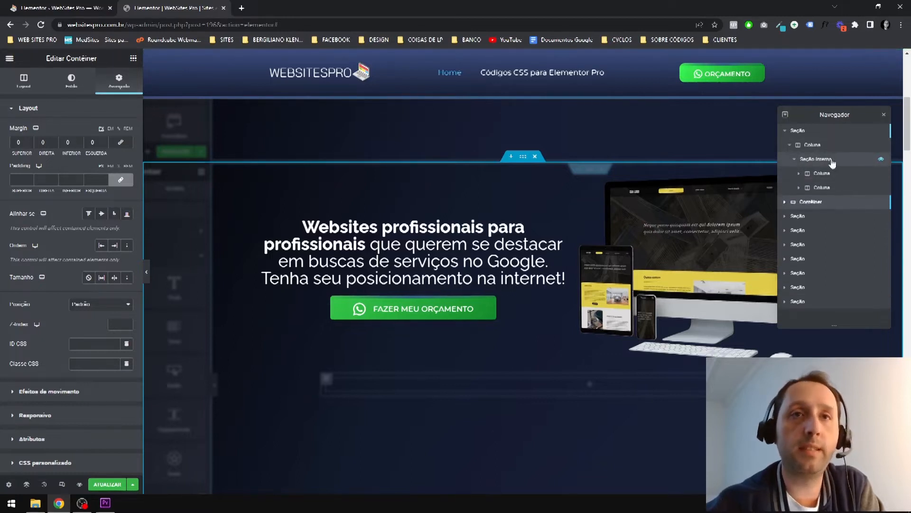
pyautogui.click(799, 173)
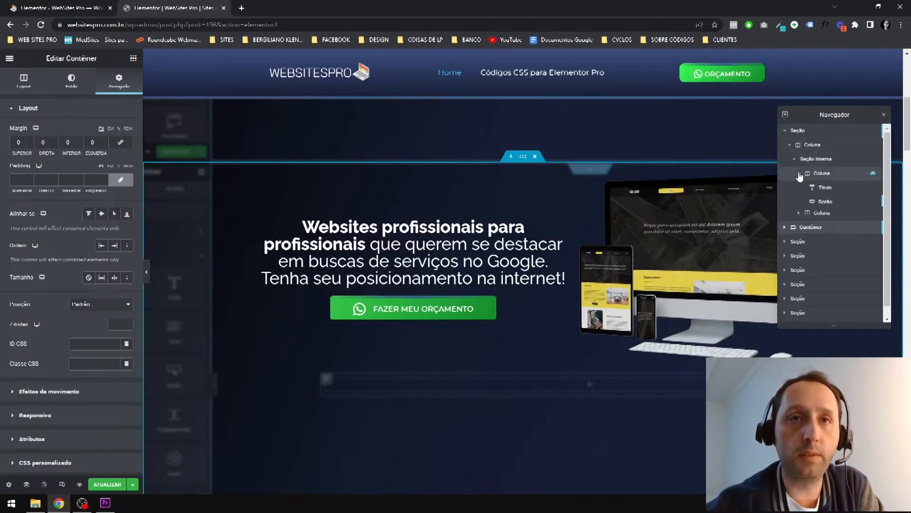
pyautogui.click(800, 217)
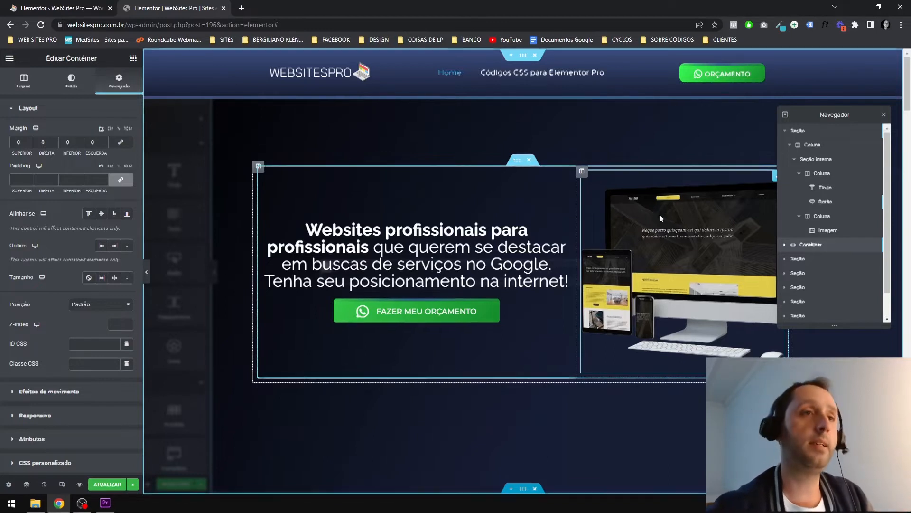
pyautogui.scroll(-7, 637, 212)
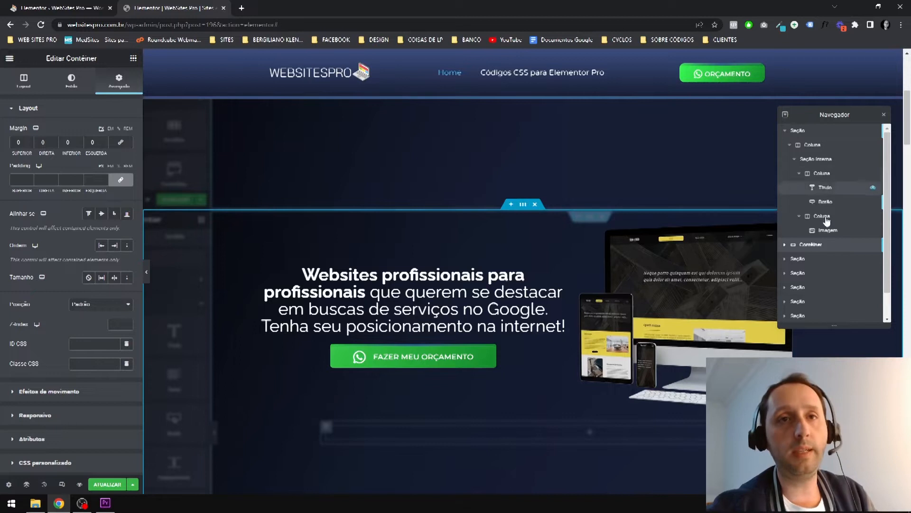
# - Collapse the original hero section in the Navigator and expand the converted container's nested containers down to their widgets
pyautogui.click(785, 130)
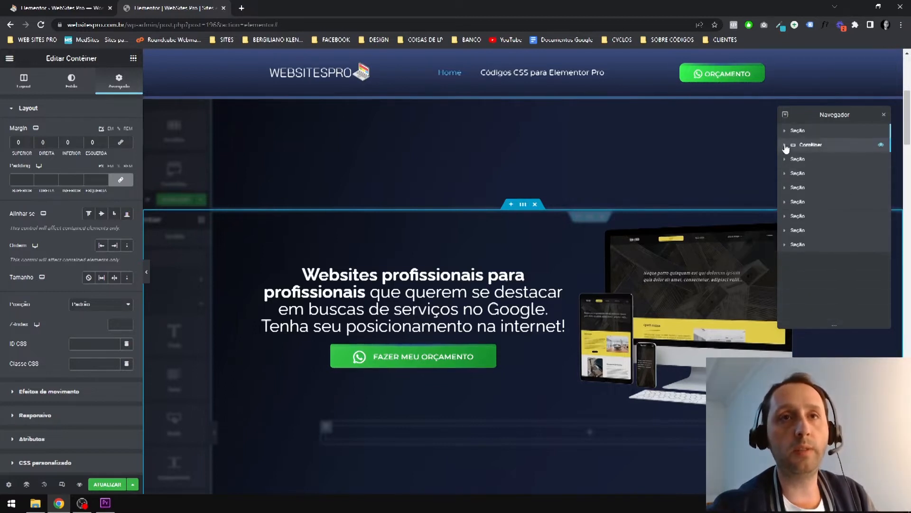
pyautogui.click(785, 145)
pyautogui.click(790, 159)
pyautogui.click(795, 173)
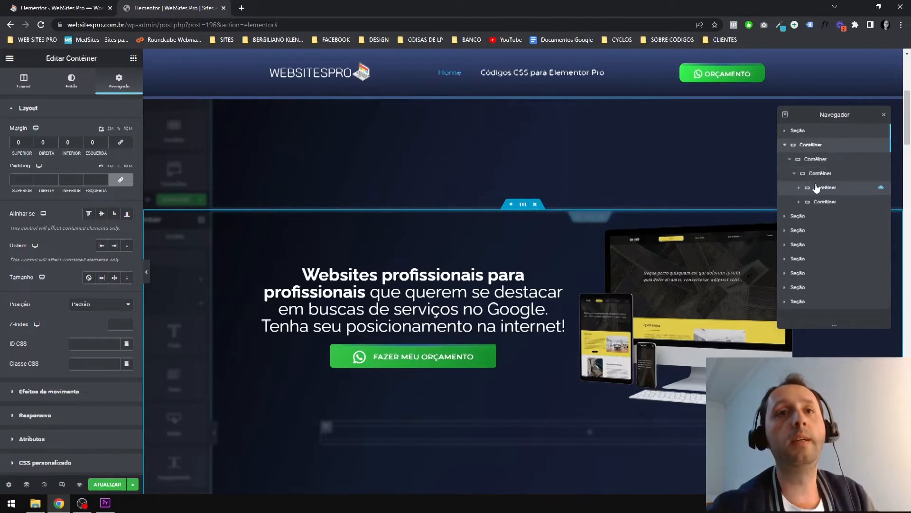
pyautogui.click(800, 188)
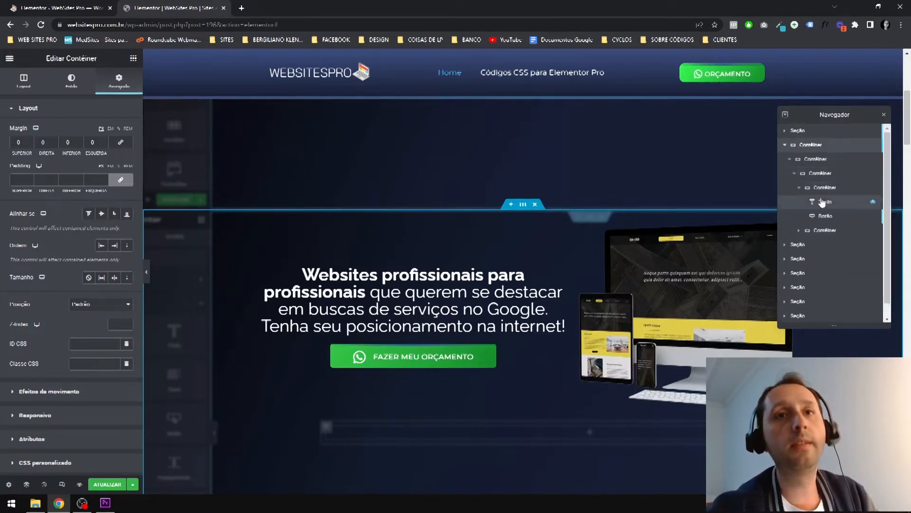
pyautogui.click(800, 231)
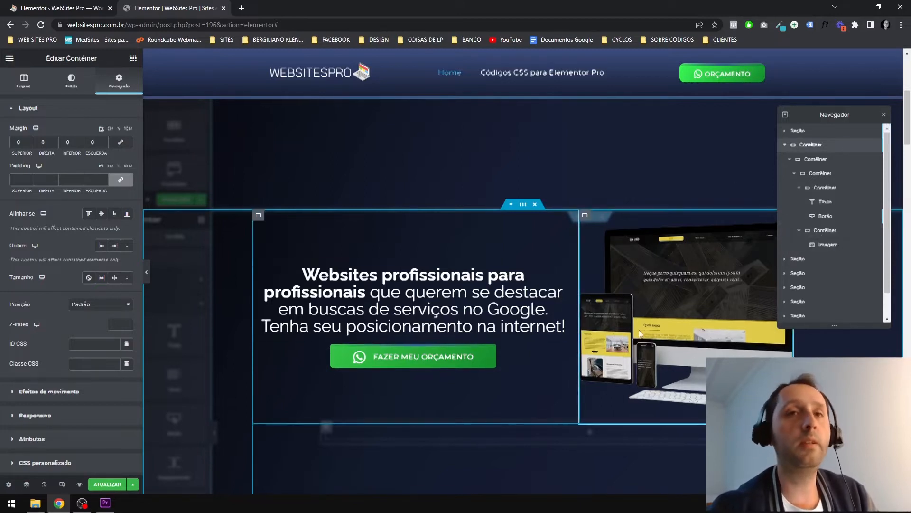
# - Move the two innermost containers, one with the title and button and one with the image, directly into the top-level container
pyautogui.click(800, 188)
pyautogui.click(801, 203)
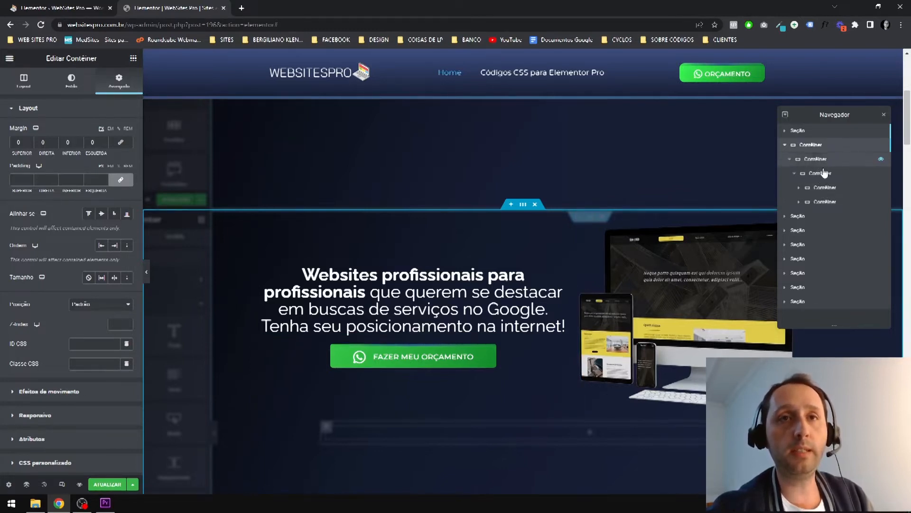
pyautogui.moveTo(825, 190); pyautogui.dragTo(804, 149)
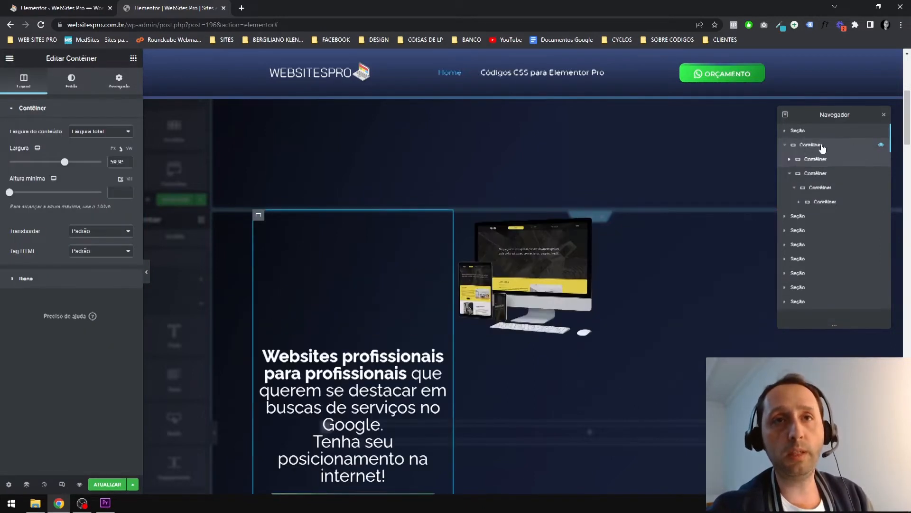
pyautogui.moveTo(827, 199)
pyautogui.mouseDown()
pyautogui.moveTo(828, 171)
pyautogui.moveTo(828, 183)
pyautogui.mouseUp()
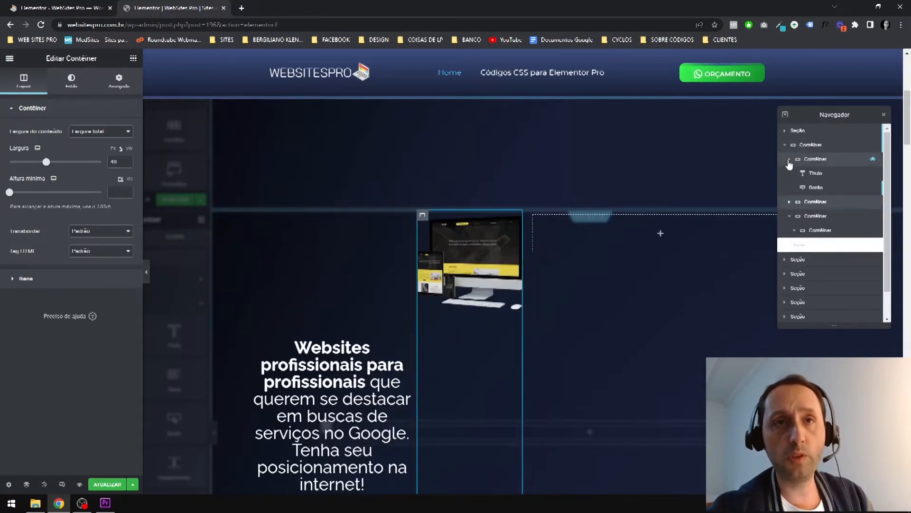
# - Delete the leftover empty container and the one nested inside it from the converted hero container
pyautogui.click(789, 161)
pyautogui.click(809, 202)
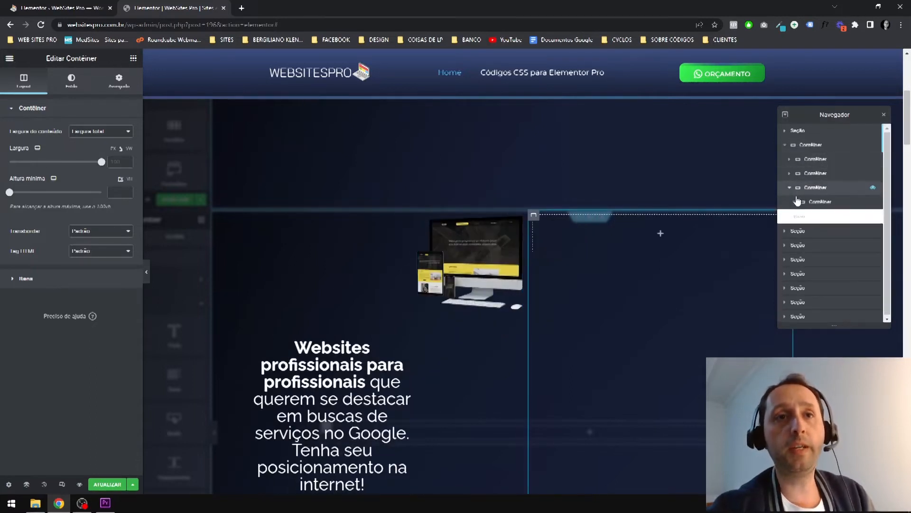
pyautogui.rightClick(822, 204)
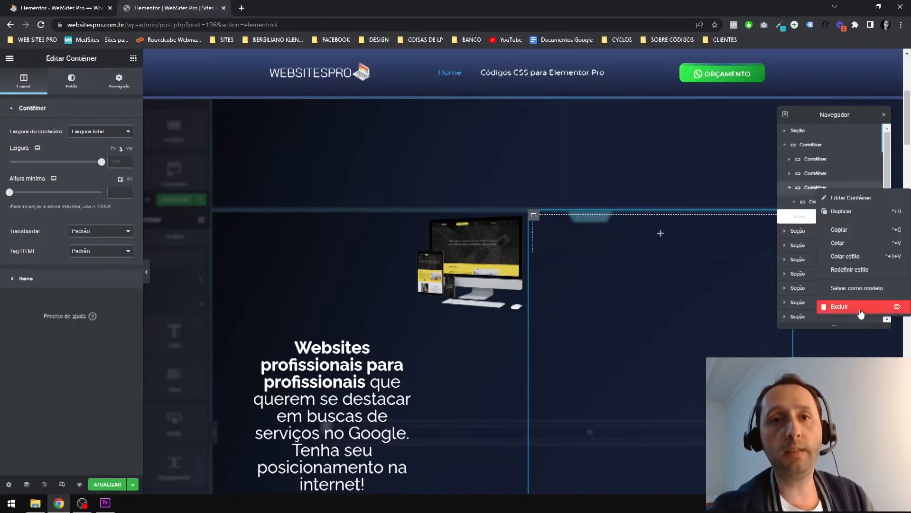
pyautogui.press('Delete')
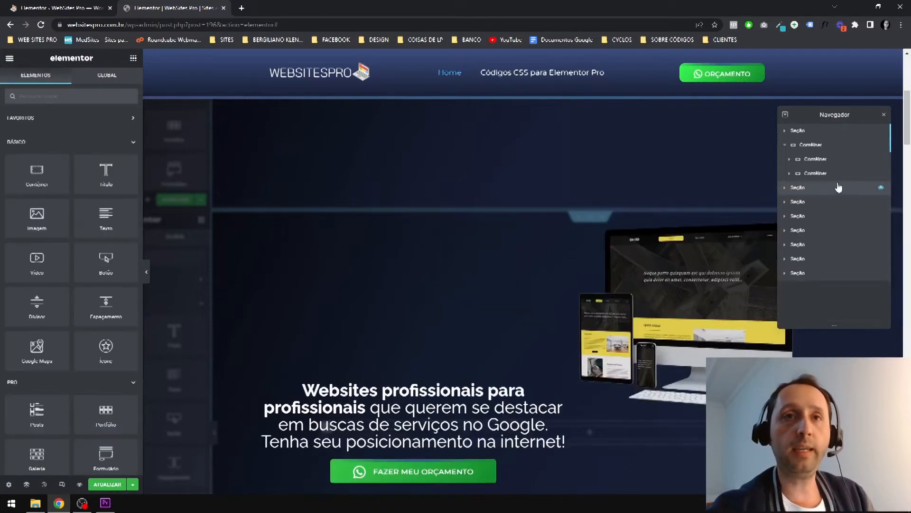
# - Compare the original section's nested structure in the Navigator with the simplified container, and examine the resulting hero layout on the page
pyautogui.click(785, 131)
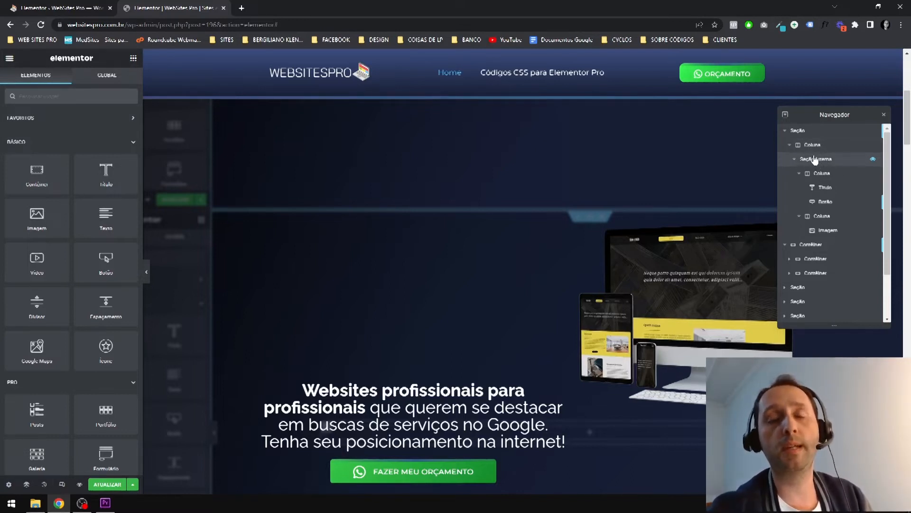
pyautogui.click(791, 145)
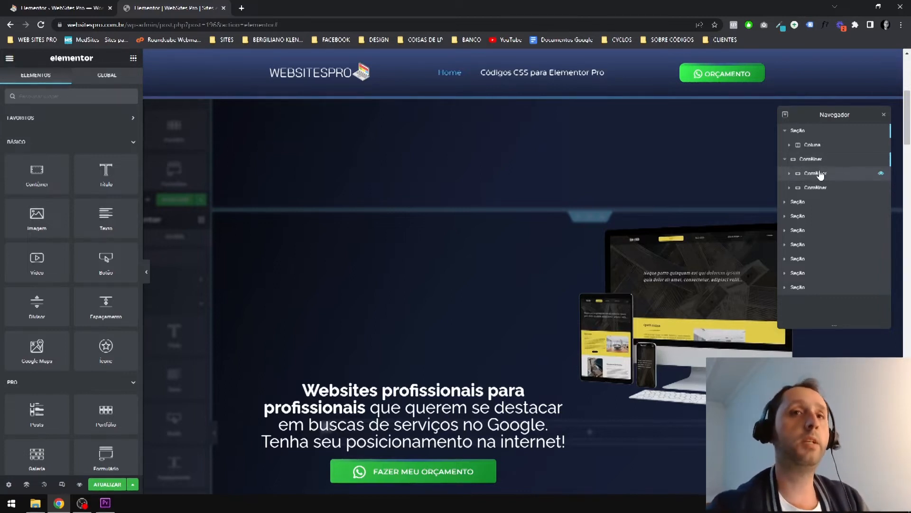
pyautogui.scroll(-3, 464, 246)
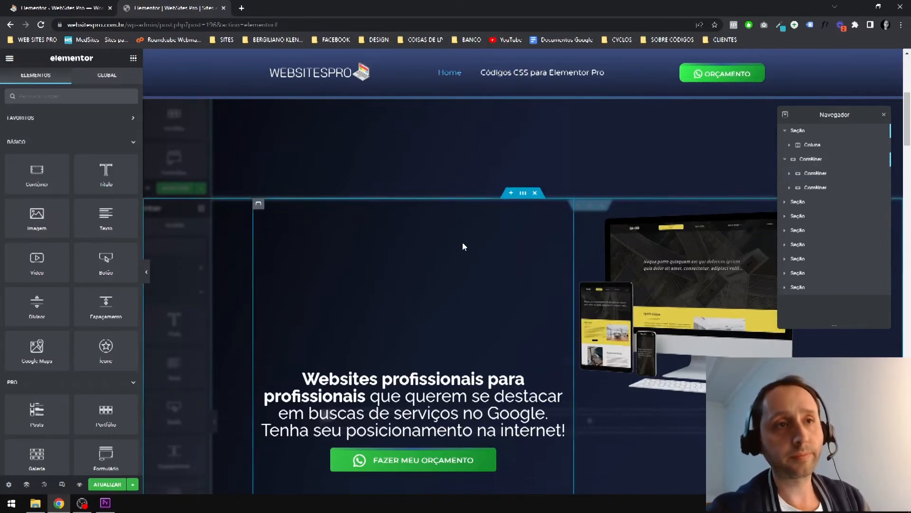
pyautogui.scroll(3, 667, 236)
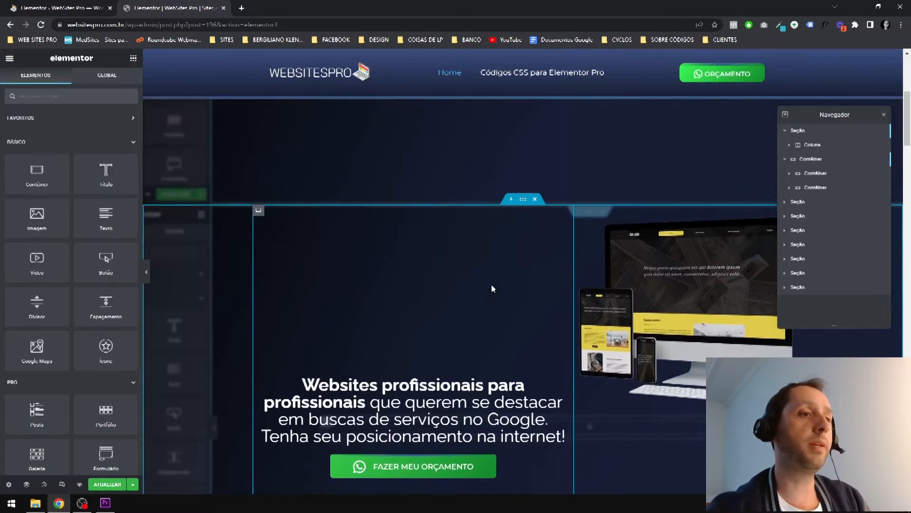
# - Try start and end content justification on the converted hero's title-and-button container, then set it to centre, matching the original column's middle alignment
pyautogui.scroll(-2, 491, 287)
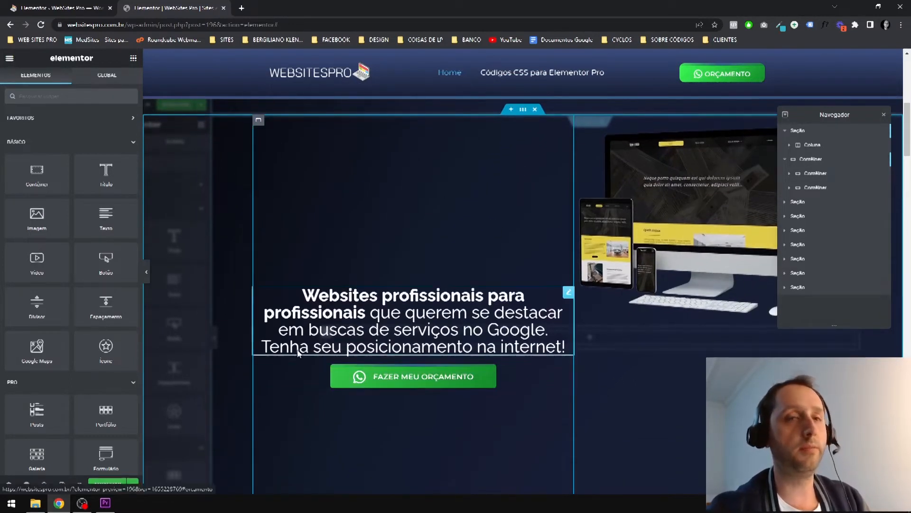
pyautogui.click(282, 156)
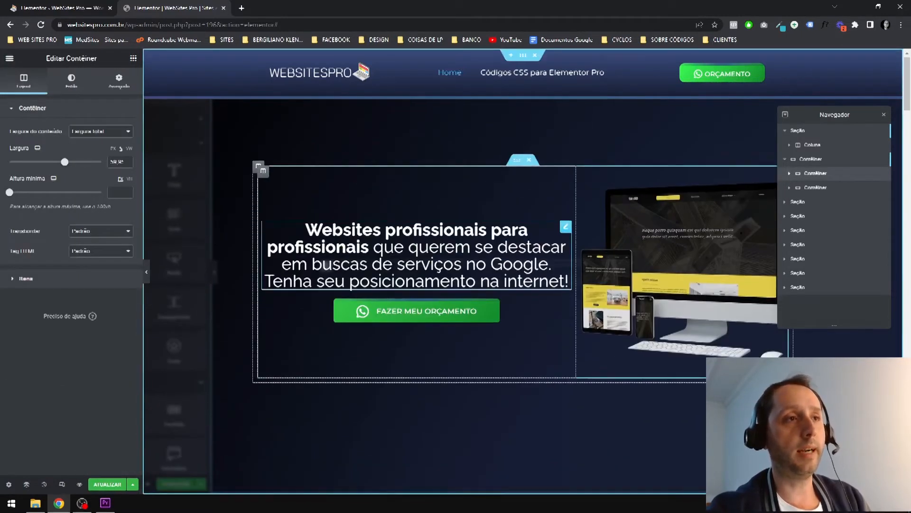
pyautogui.click(266, 174)
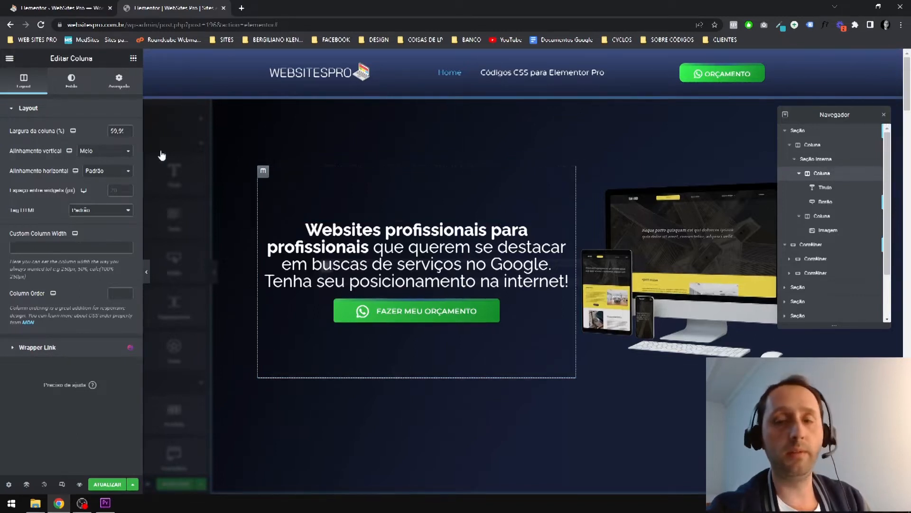
pyautogui.scroll(-5, 433, 265)
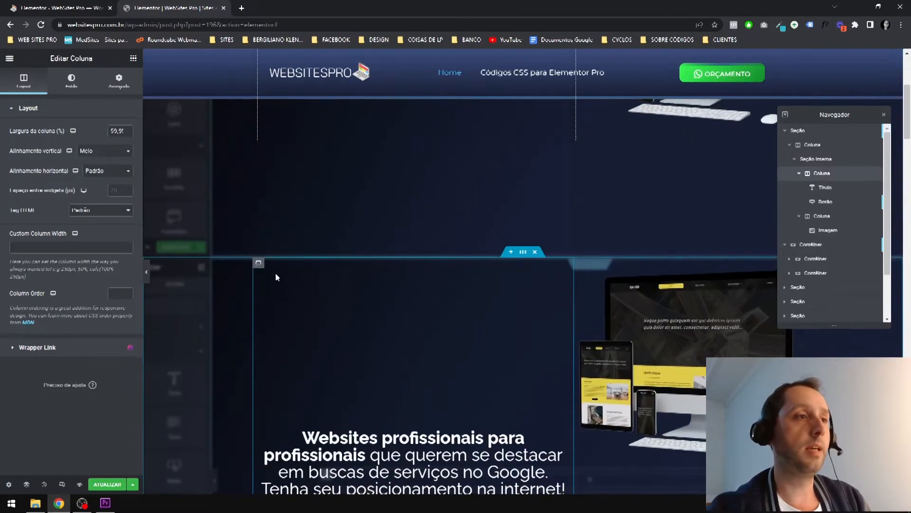
pyautogui.click(258, 262)
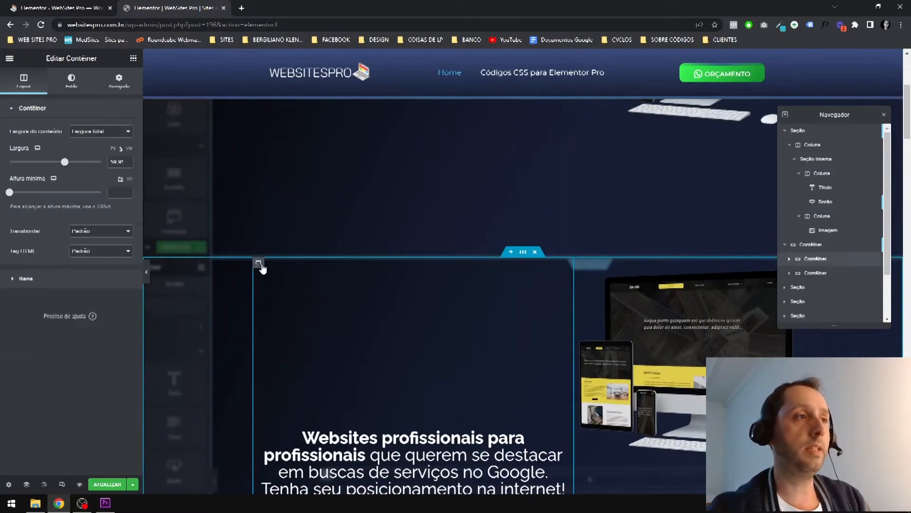
pyautogui.click(80, 280)
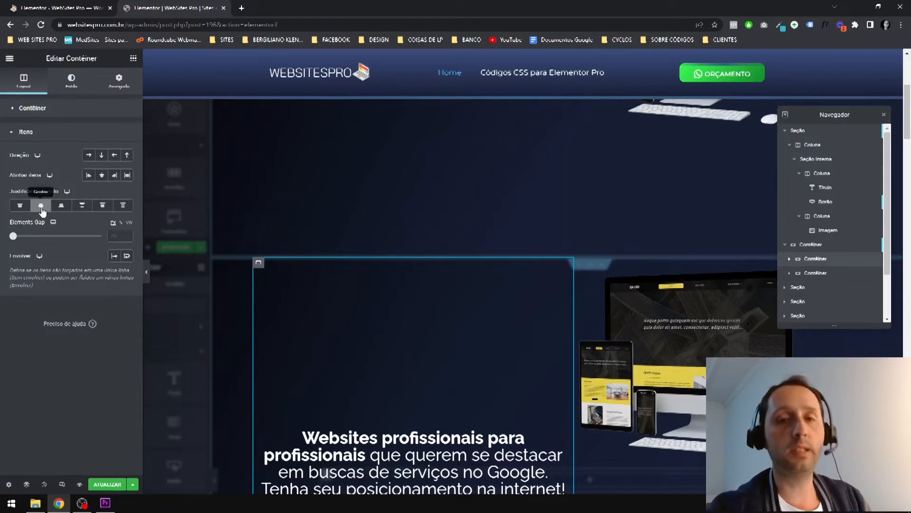
pyautogui.click(21, 206)
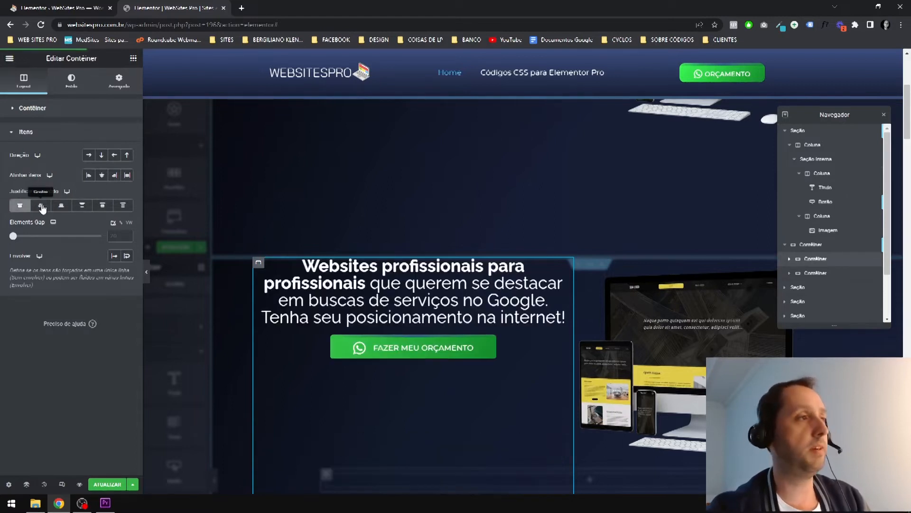
pyautogui.click(63, 207)
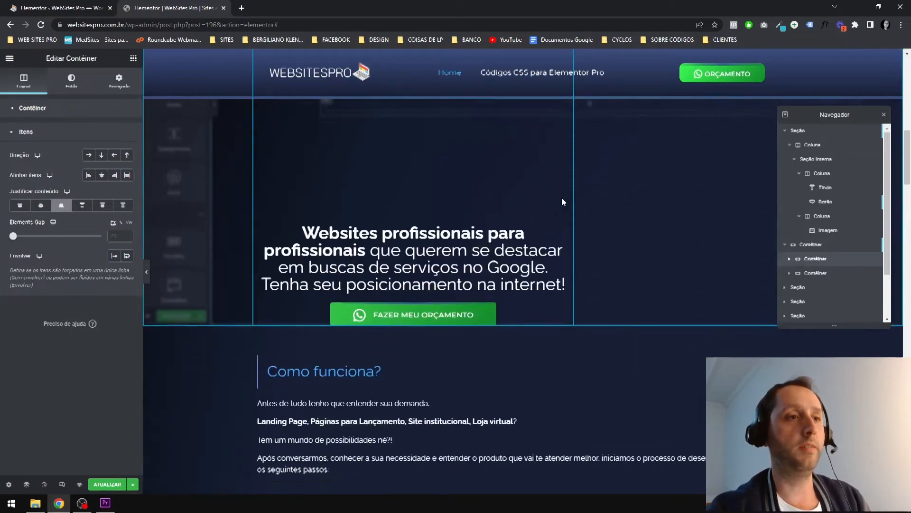
pyautogui.click(41, 205)
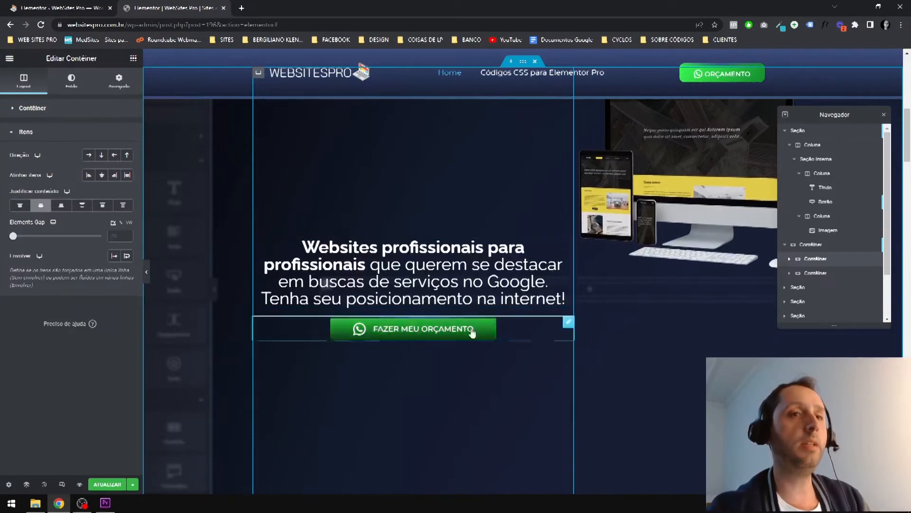
# - Check the original image column's alignment settings and set the content justification of the converted hero's image container to centre
pyautogui.scroll(2, 687, 213)
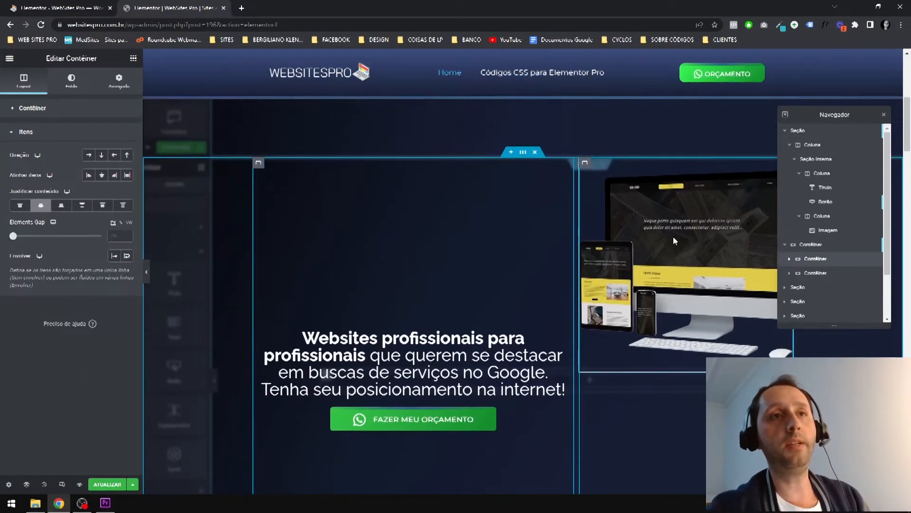
pyautogui.scroll(-5, 594, 214)
pyautogui.scroll(1, 568, 196)
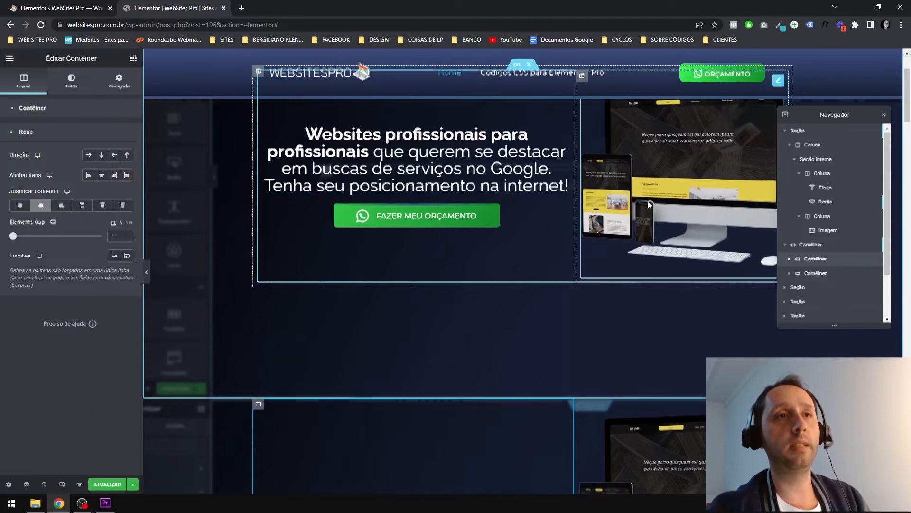
pyautogui.scroll(2, 704, 220)
pyautogui.scroll(1, 704, 220)
pyautogui.click(583, 171)
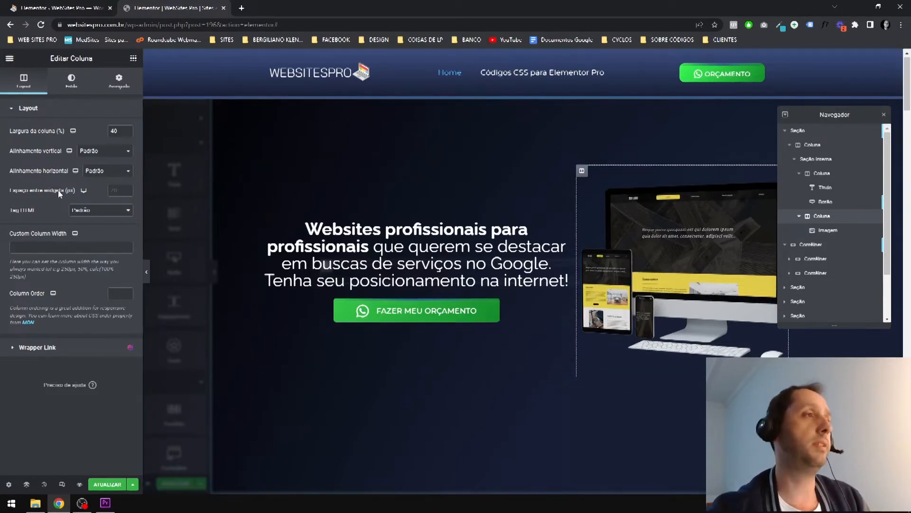
pyautogui.scroll(-7, 630, 356)
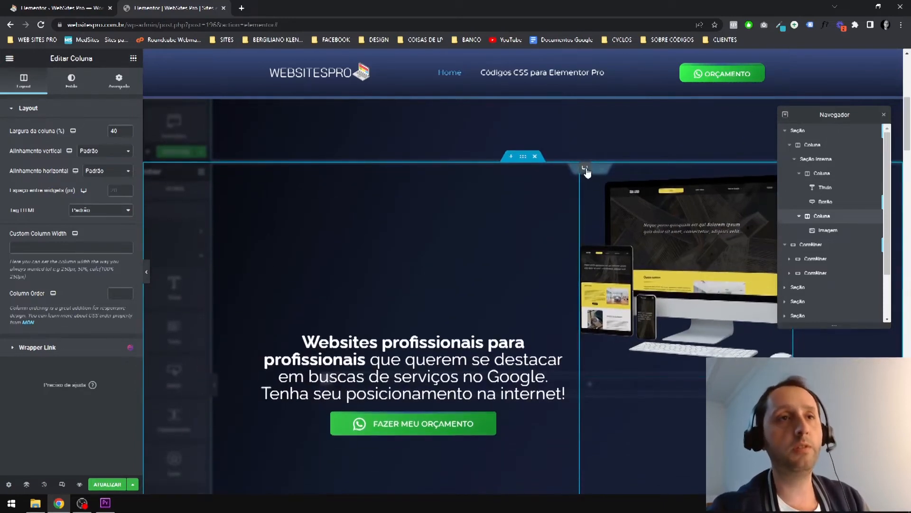
pyautogui.click(578, 169)
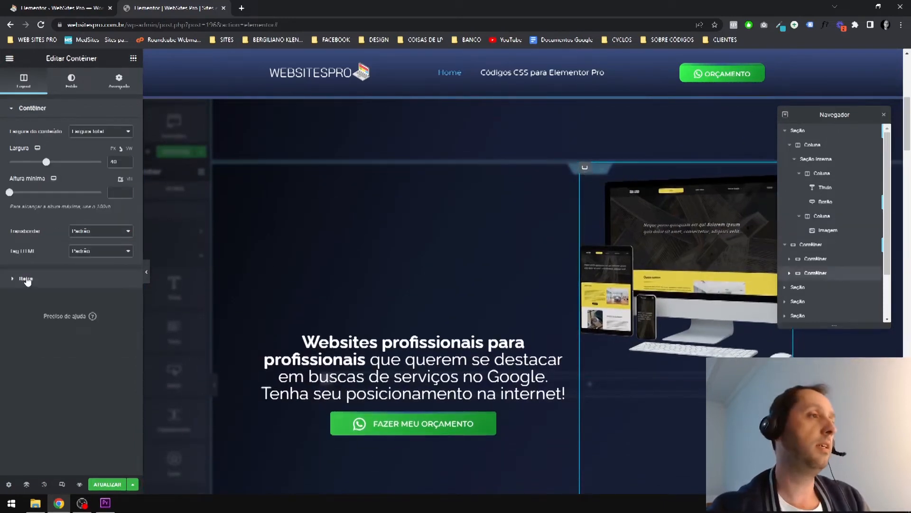
pyautogui.click(26, 279)
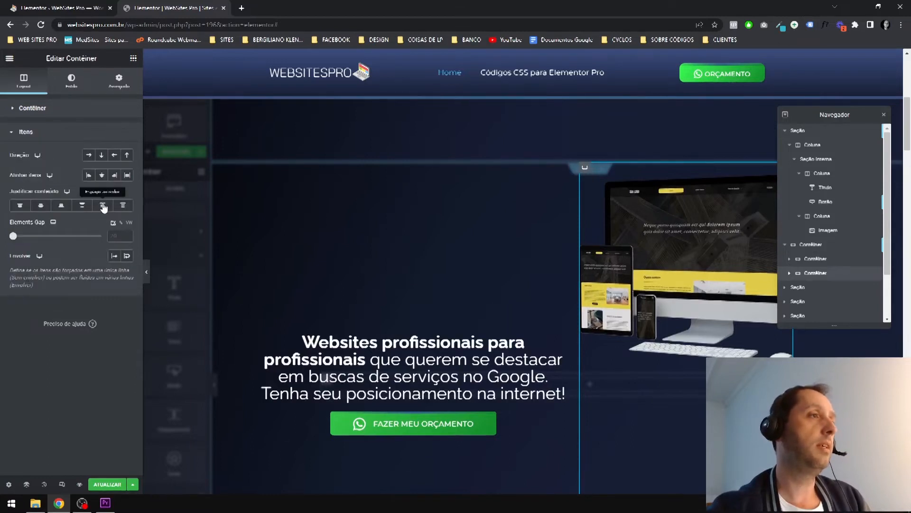
pyautogui.click(41, 205)
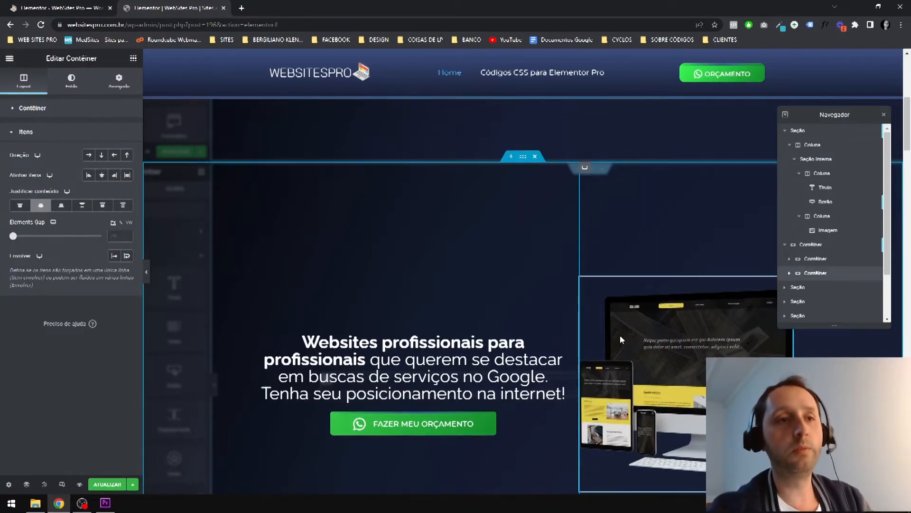
# - Compare the original hero section with the converted container on the page and delete the original section
pyautogui.scroll(-1, 653, 325)
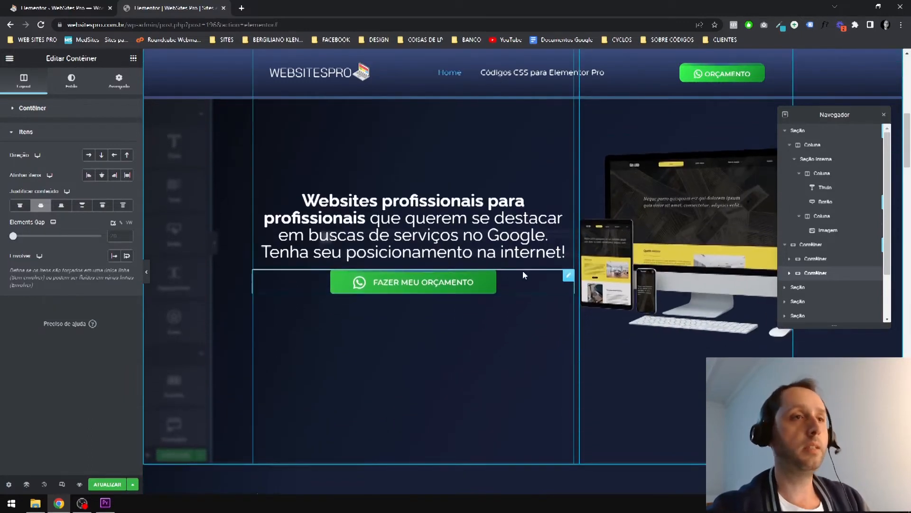
pyautogui.scroll(5, 523, 270)
pyautogui.scroll(-6, 293, 289)
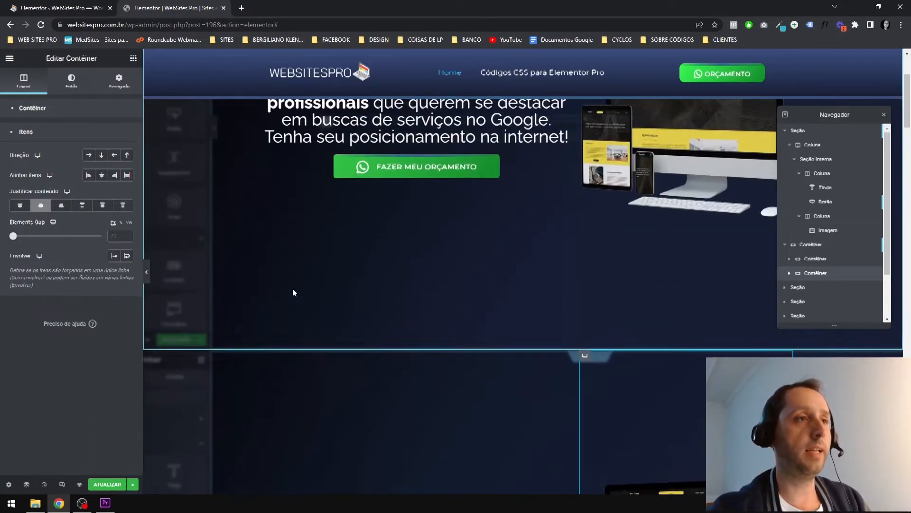
pyautogui.rightClick(293, 289)
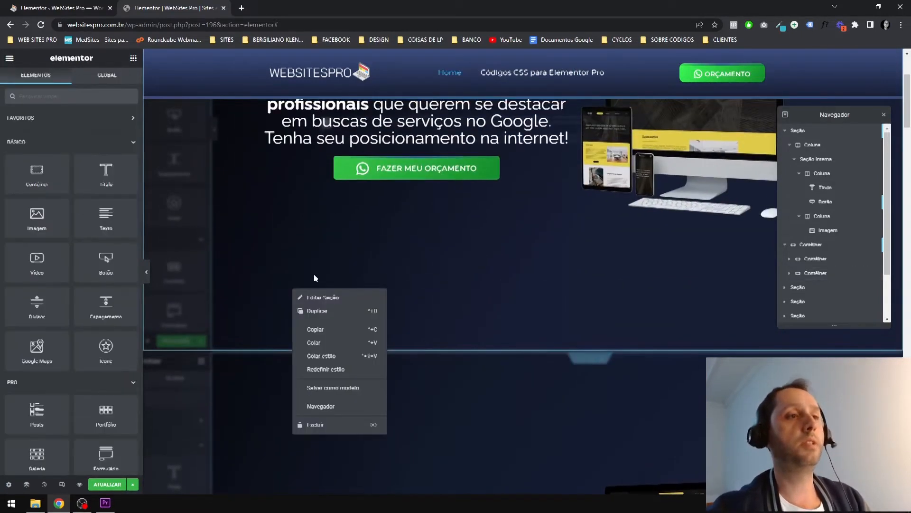
pyautogui.click(813, 136)
pyautogui.rightClick(809, 136)
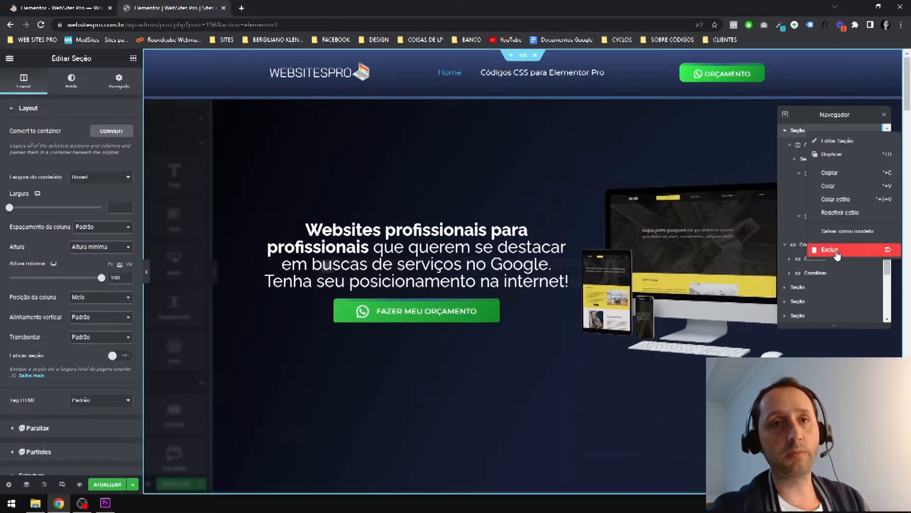
pyautogui.press('Delete')
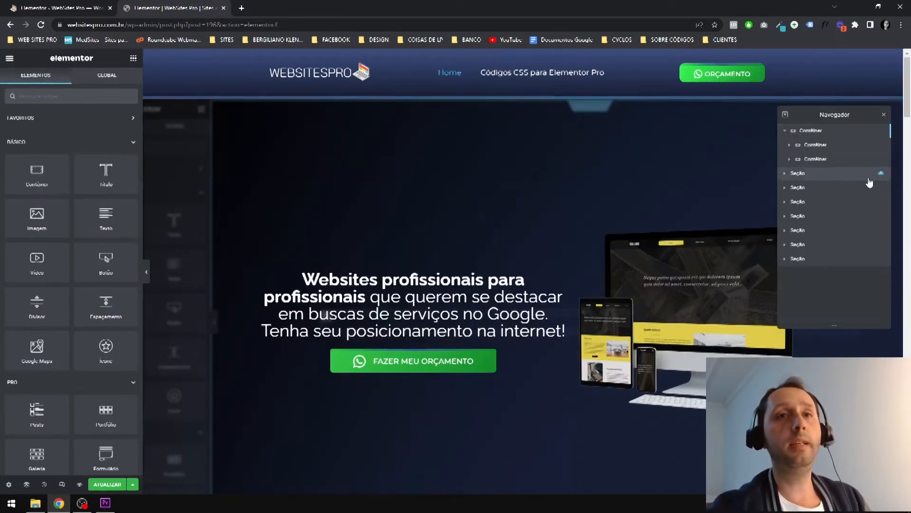
# - Give the top-level hero container a negative top margin of 105 px and check how it meets the header and the following section
pyautogui.click(817, 133)
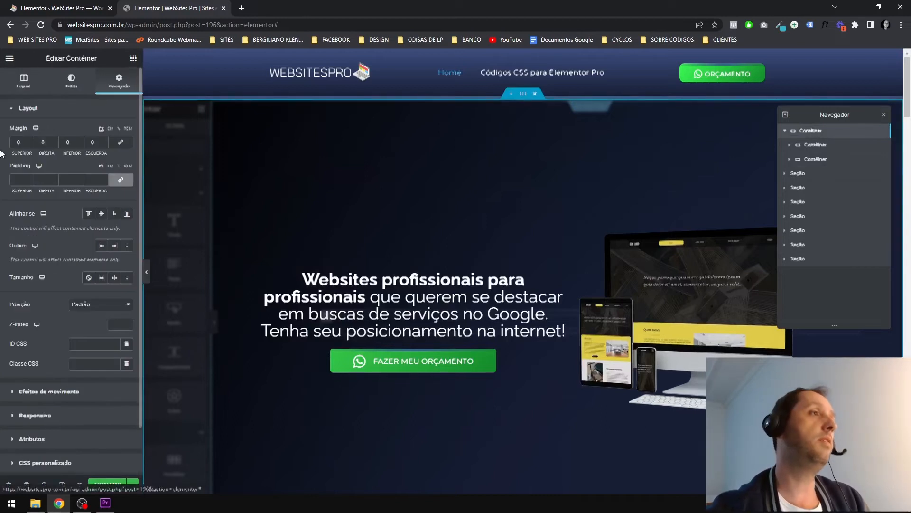
pyautogui.write('105')
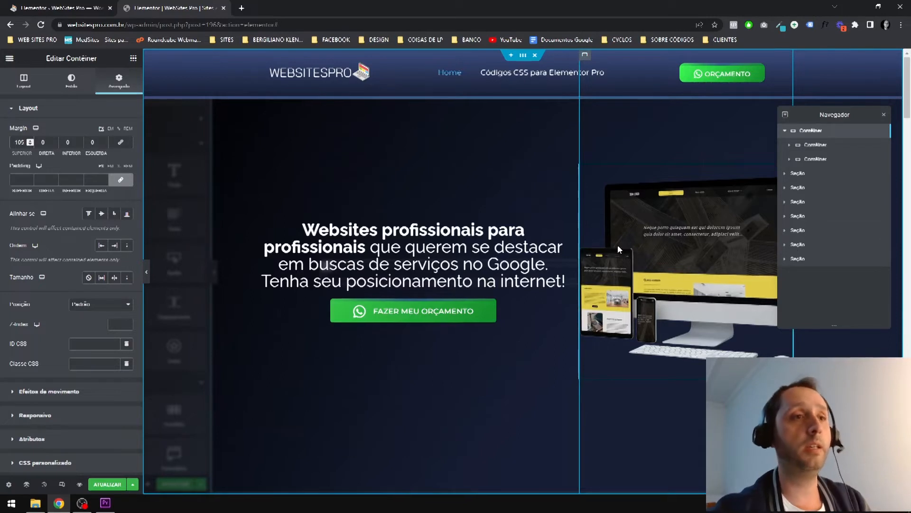
pyautogui.scroll(-5, 617, 245)
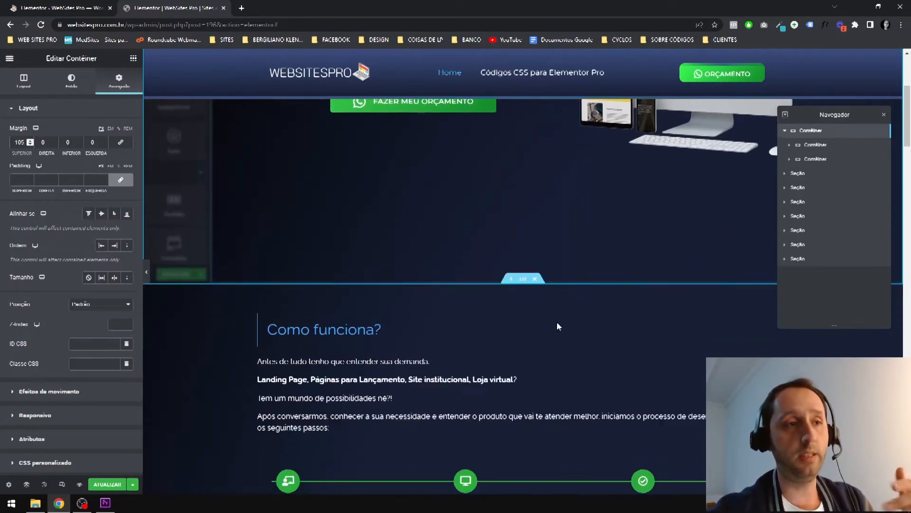
pyautogui.scroll(5, 609, 266)
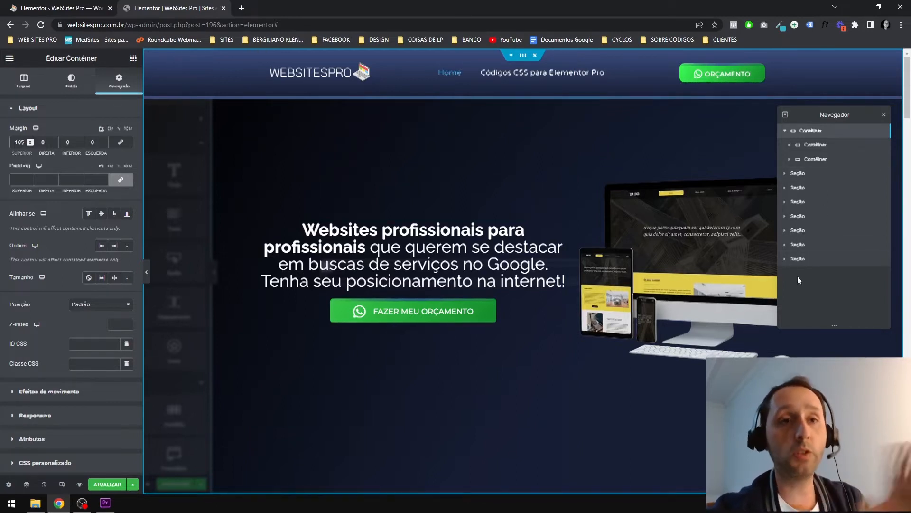
# - Go to the "A ideia do WebSitesPro" section and move the Navigator away from its content
pyautogui.scroll(-5, 639, 393)
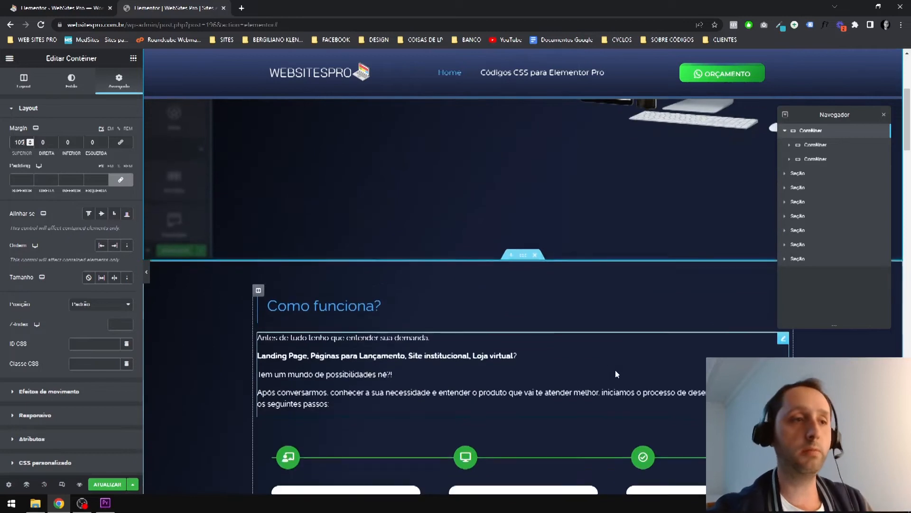
pyautogui.scroll(-10, 603, 347)
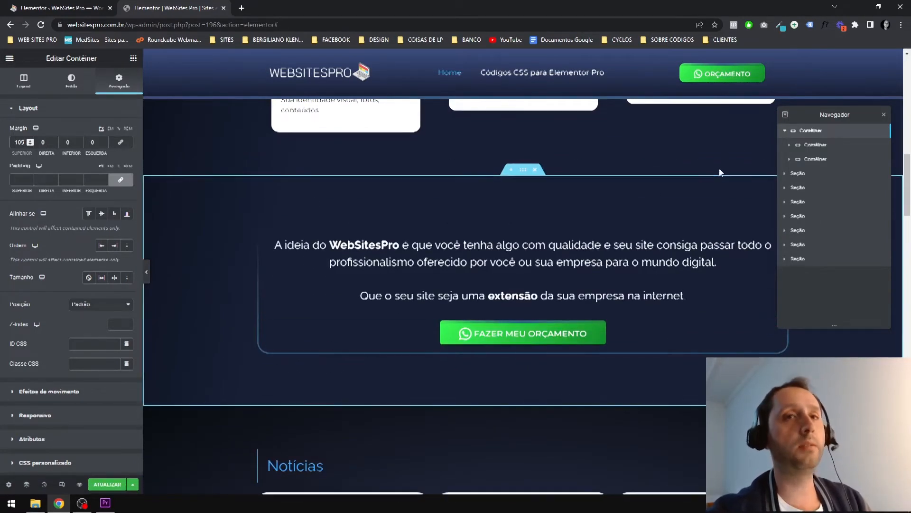
pyautogui.moveTo(821, 112); pyautogui.dragTo(839, 73)
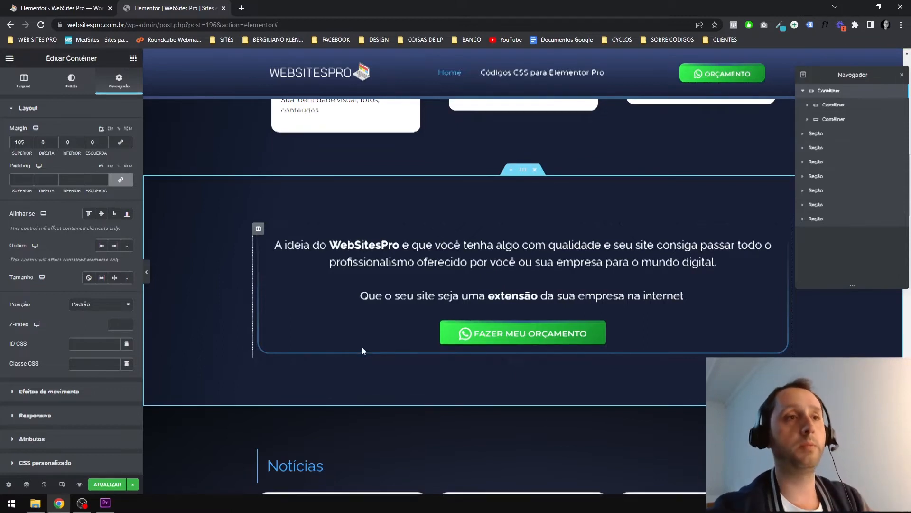
# - Duplicate the "A ideia do WebSitesPro" text widget and delete the duplicate
pyautogui.rightClick(455, 260)
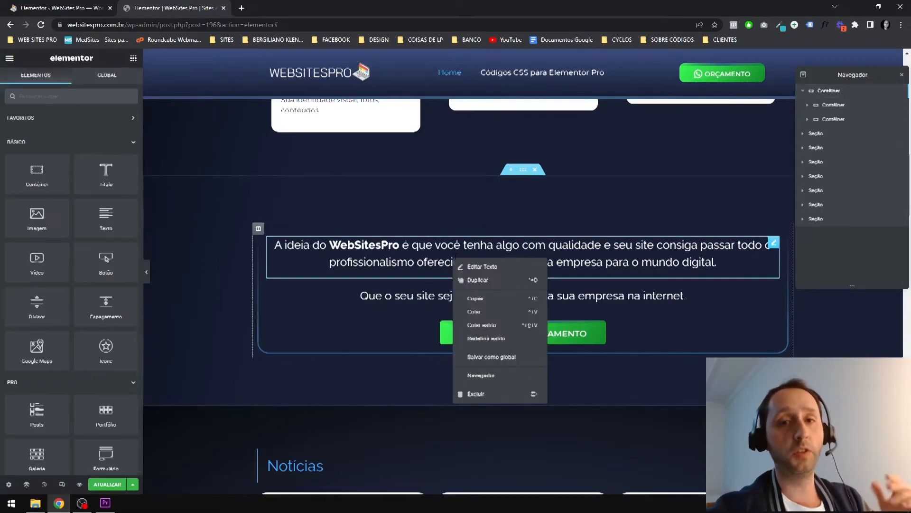
pyautogui.click(477, 280)
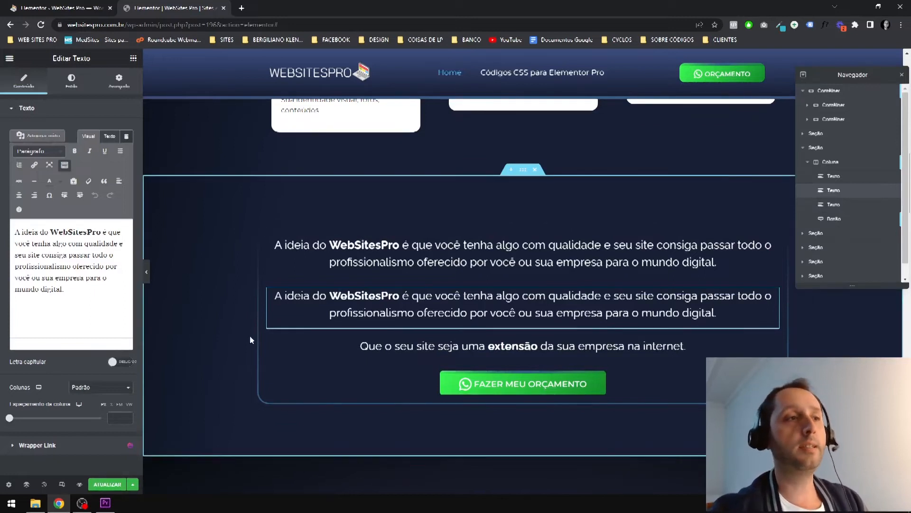
pyautogui.rightClick(378, 308)
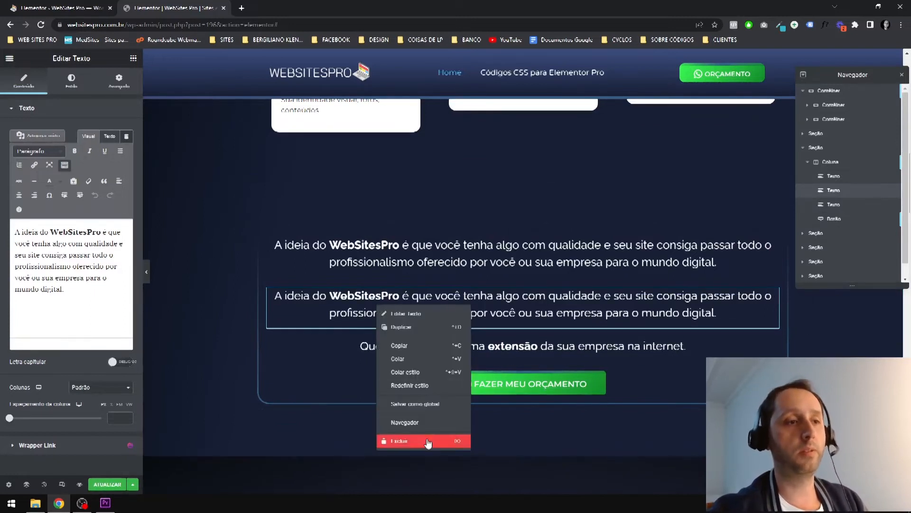
pyautogui.press('Delete')
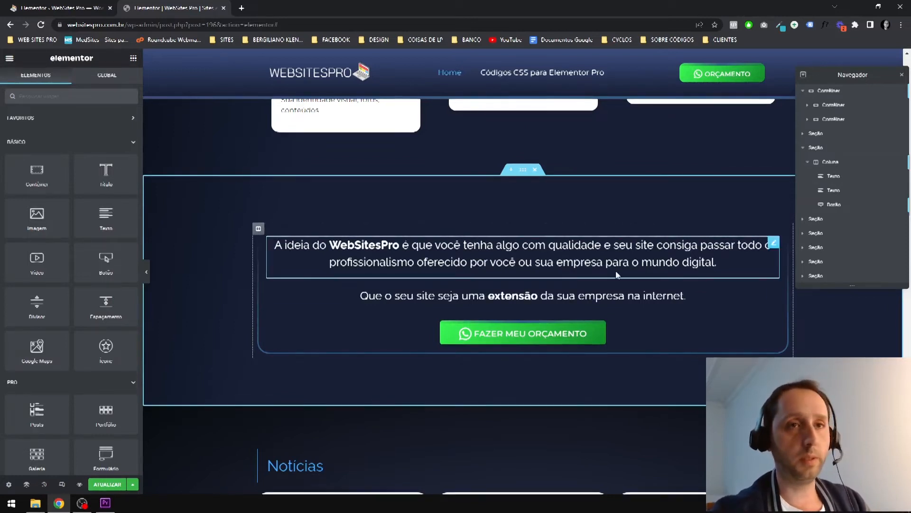
# - Convert the "A ideia do WebSitesPro" section to a container and delete the original section
pyautogui.click(523, 170)
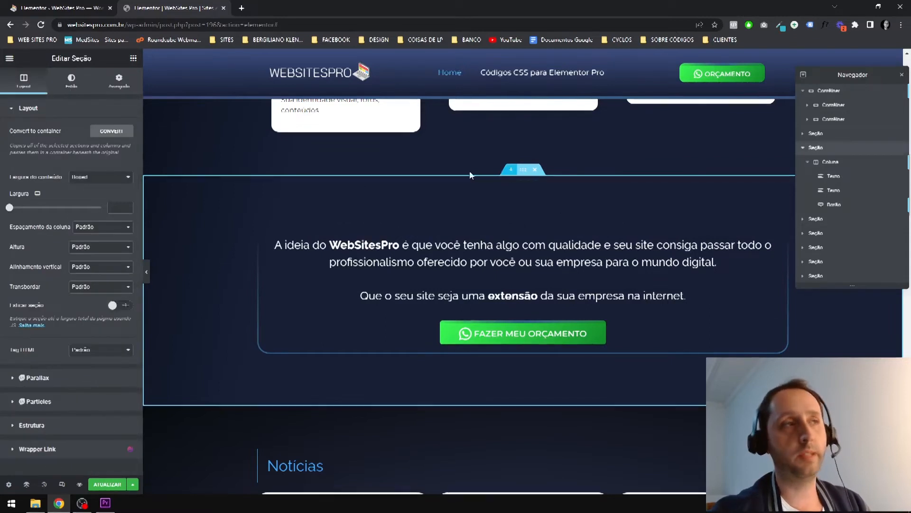
pyautogui.click(110, 131)
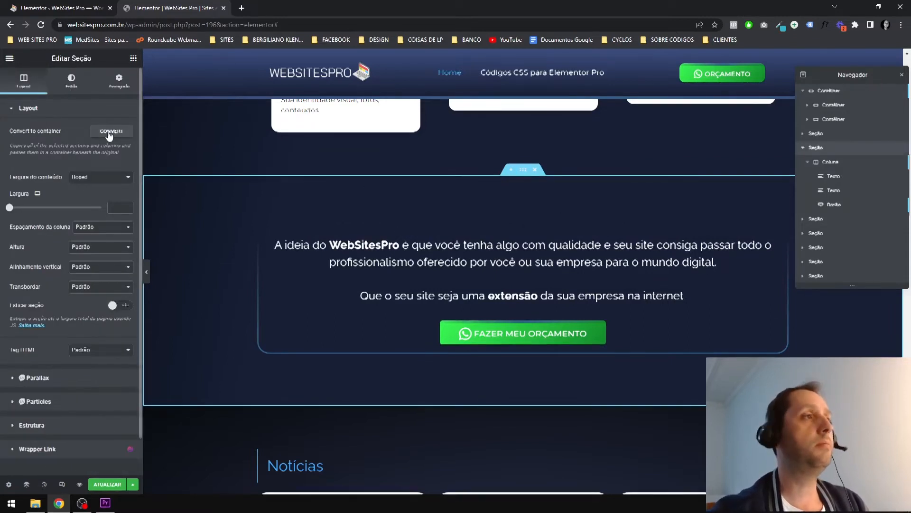
pyautogui.click(536, 170)
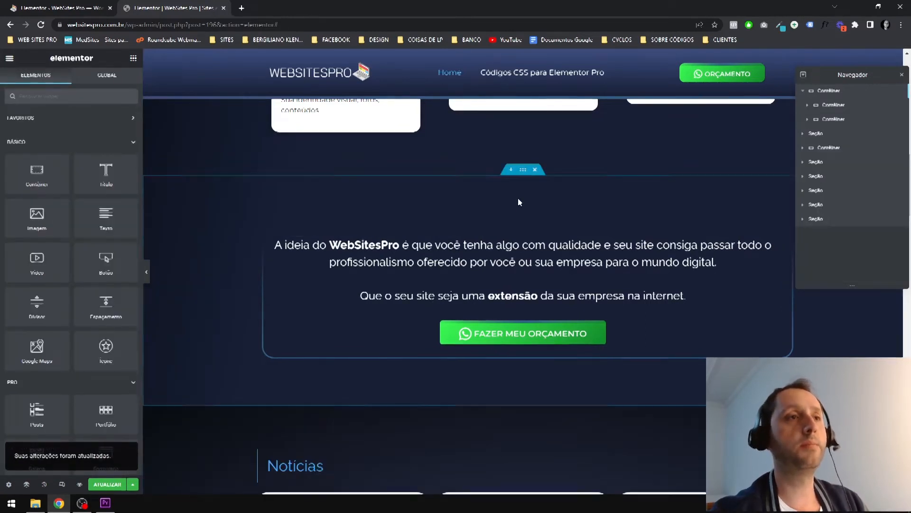
# - Restore the deleted original "A ideia do WebSitesPro" section, compare it with the converted container, and delete the original again
pyautogui.hotkey('ctrl', 'z')
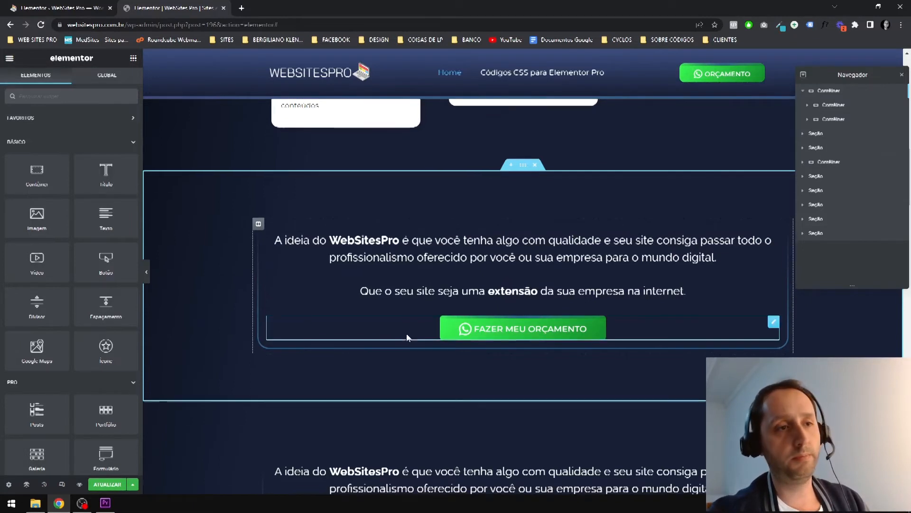
pyautogui.scroll(-1, 574, 301)
pyautogui.scroll(-3, 574, 302)
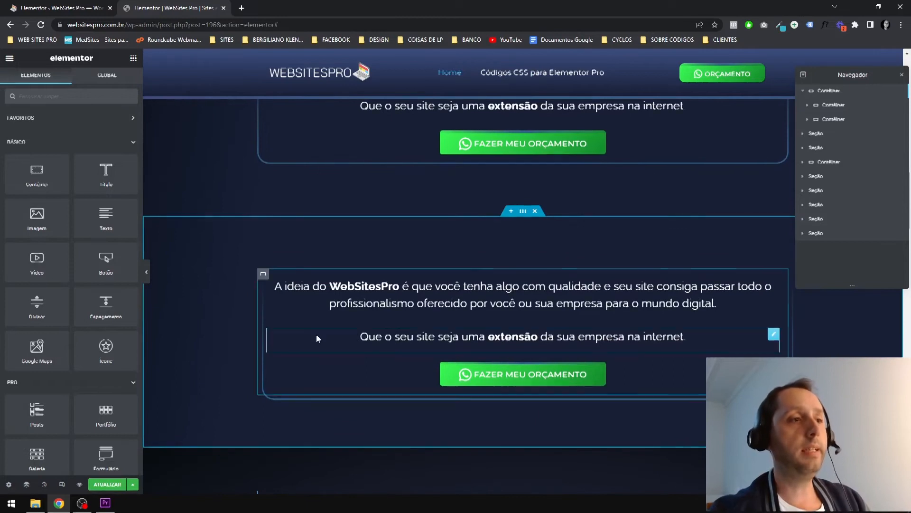
pyautogui.click(263, 276)
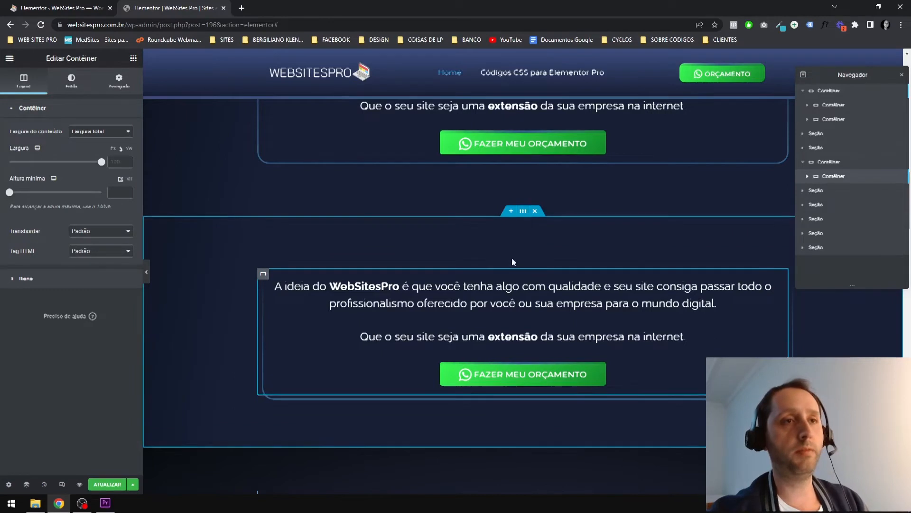
pyautogui.scroll(5, 522, 214)
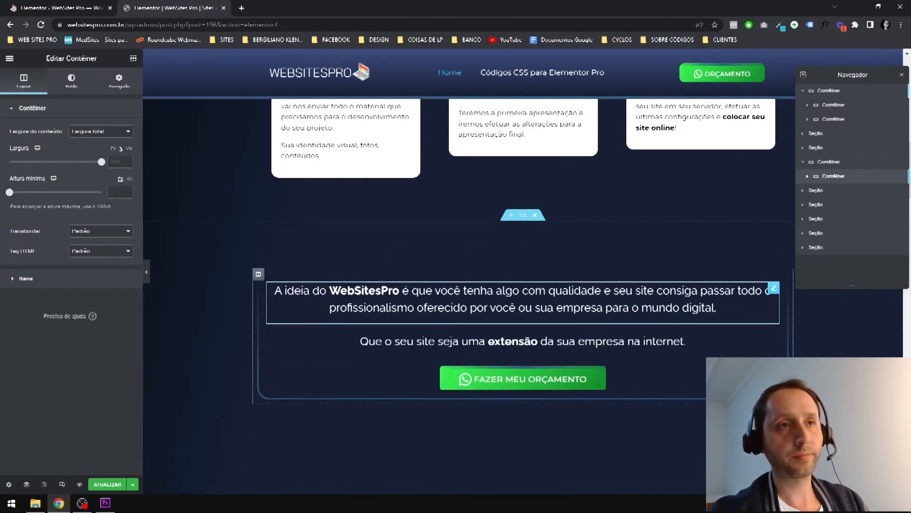
pyautogui.click(537, 217)
pyautogui.scroll(-4, 498, 232)
pyautogui.scroll(3, 523, 213)
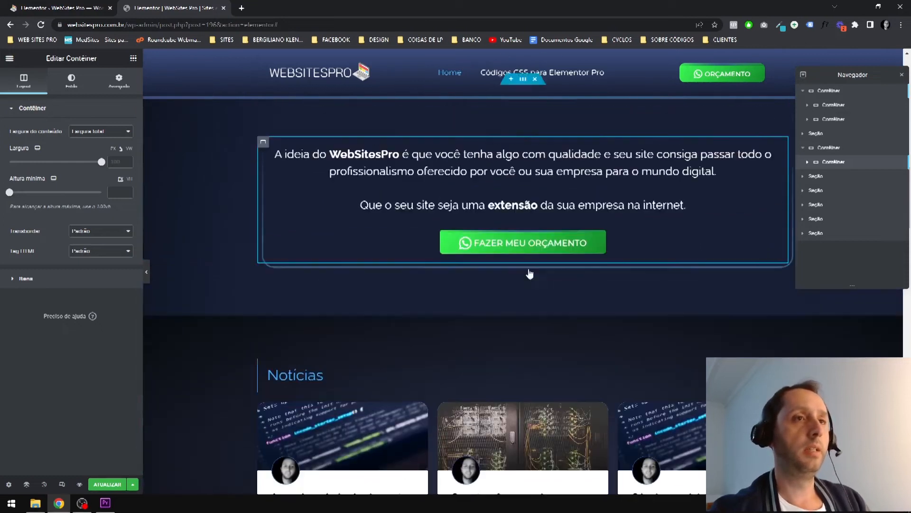
# - Remove the "margin: 10px" line from the custom CSS of the inner container holding the "A ideia do WebSitesPro" text
pyautogui.click(523, 170)
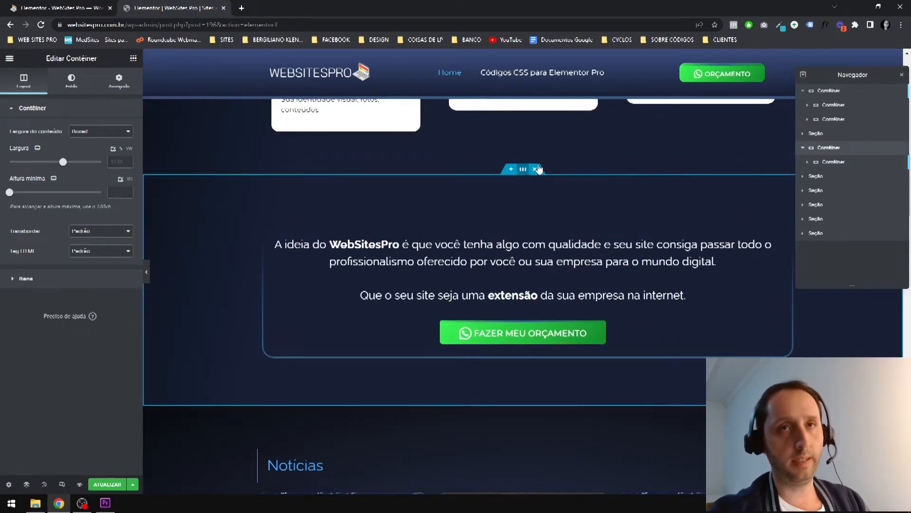
pyautogui.click(809, 162)
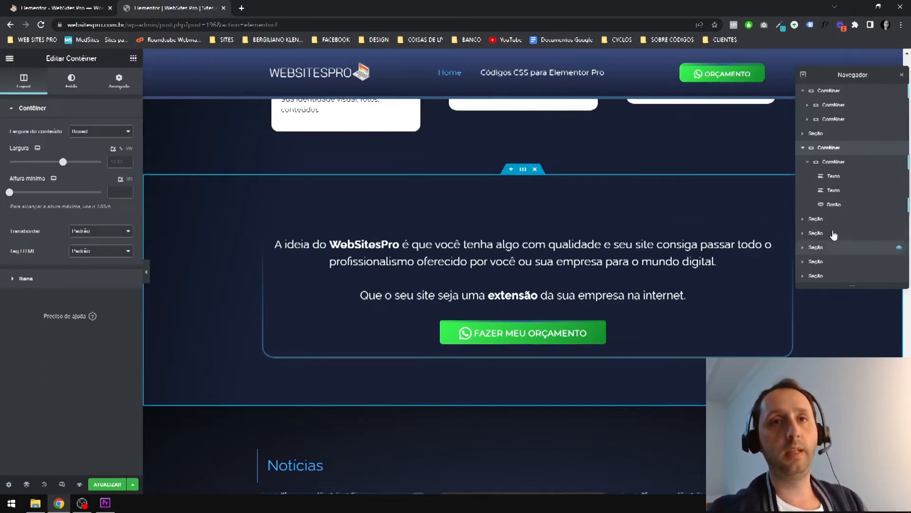
pyautogui.click(828, 163)
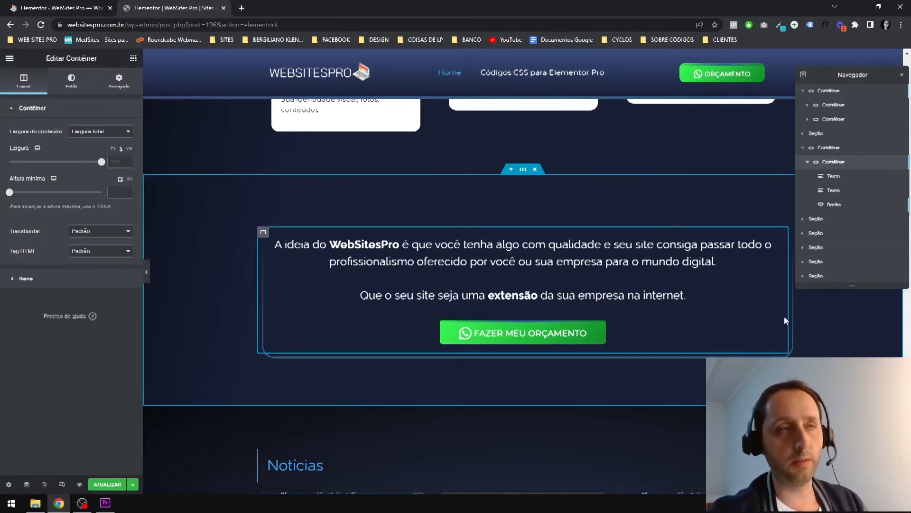
pyautogui.click(119, 79)
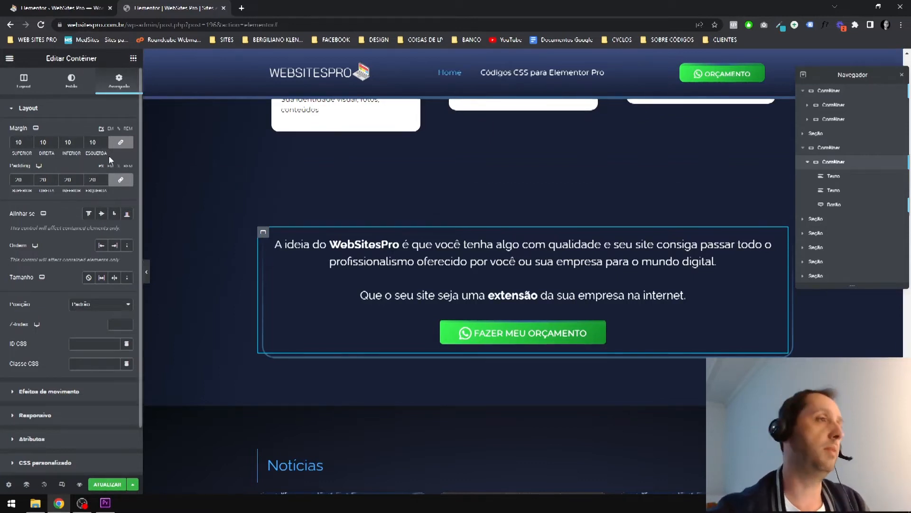
pyautogui.scroll(-1, 75, 361)
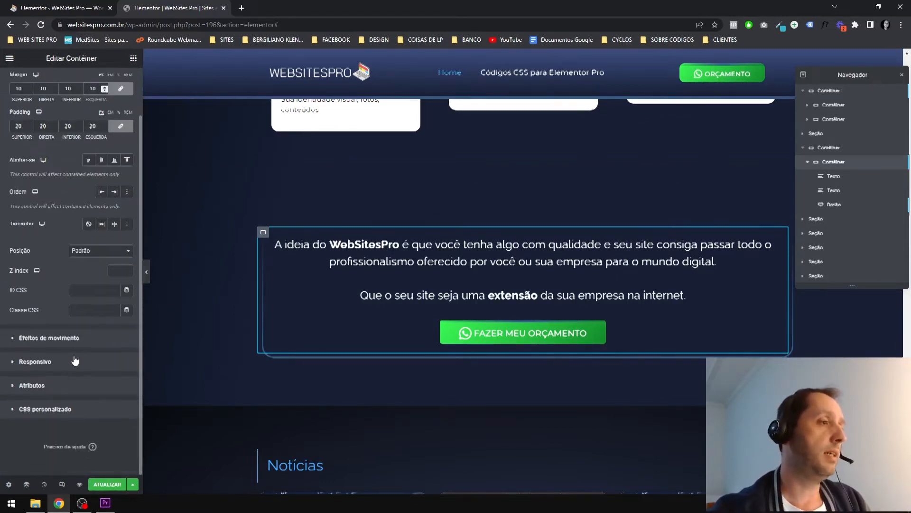
pyautogui.click(69, 409)
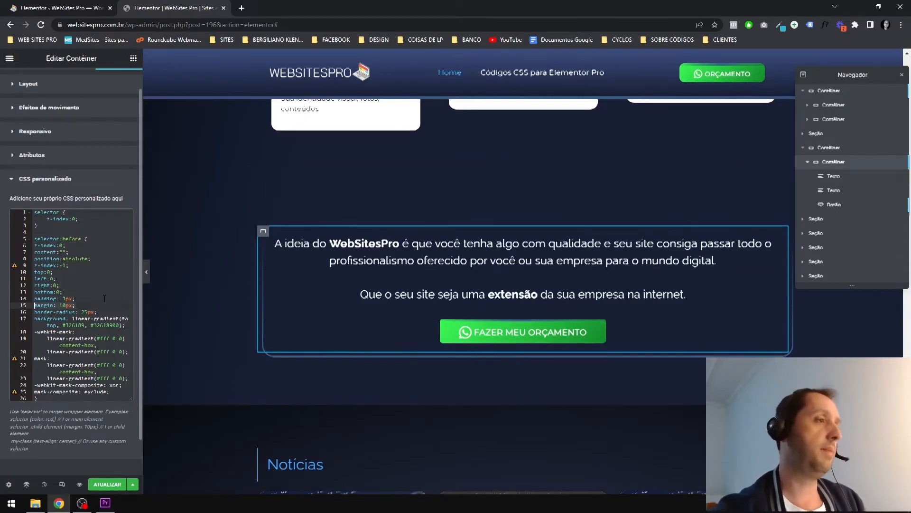
pyautogui.press('Delete')
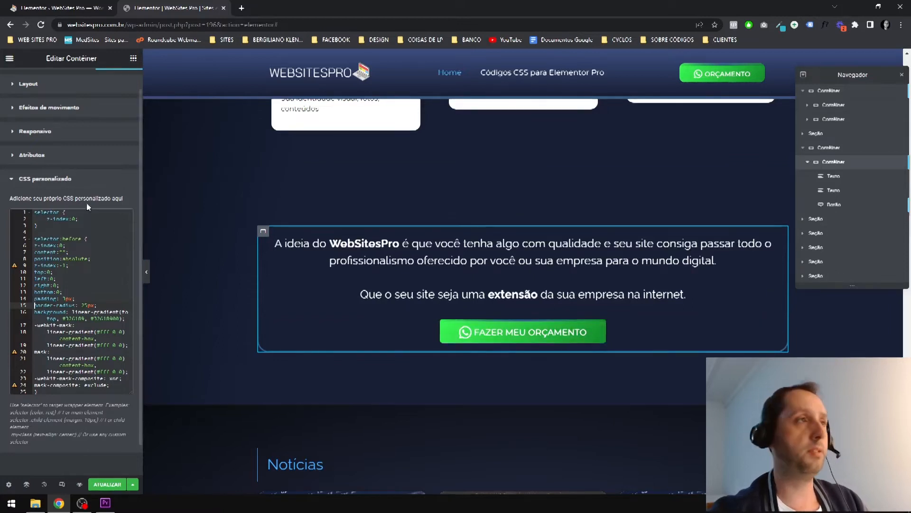
# - Set the padding of the "A ideia do WebSitesPro" inner container to 40 px on all four sides and collapse its Navigator entry
pyautogui.scroll(1, 86, 203)
pyautogui.click(62, 112)
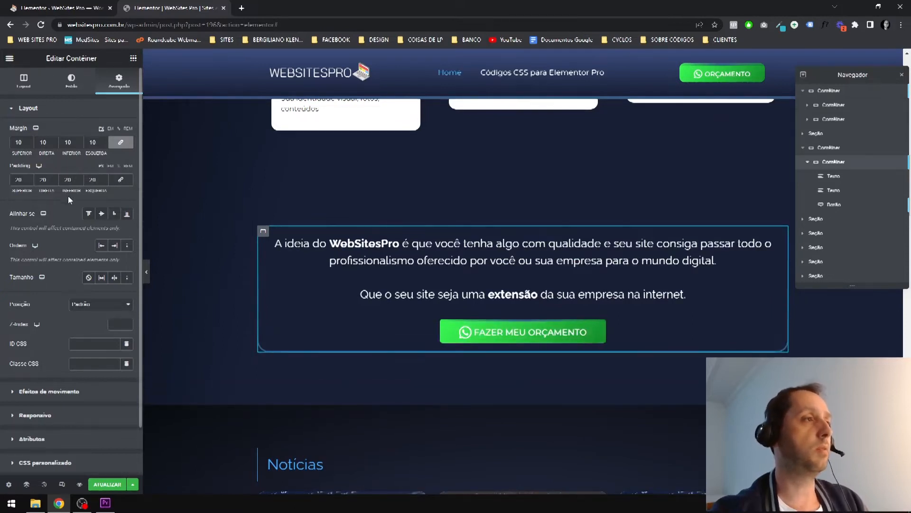
pyautogui.write('40')
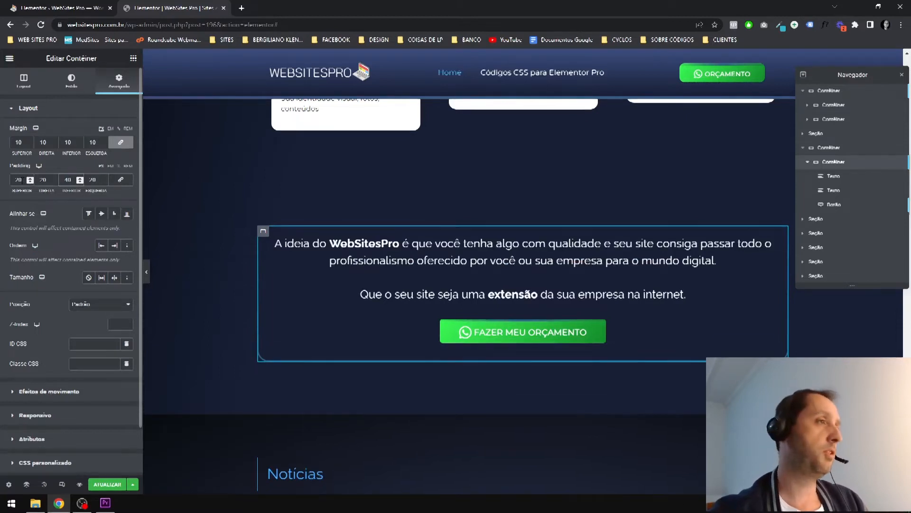
pyautogui.moveTo(24, 180); pyautogui.dragTo(1, 185)
pyautogui.write('40')
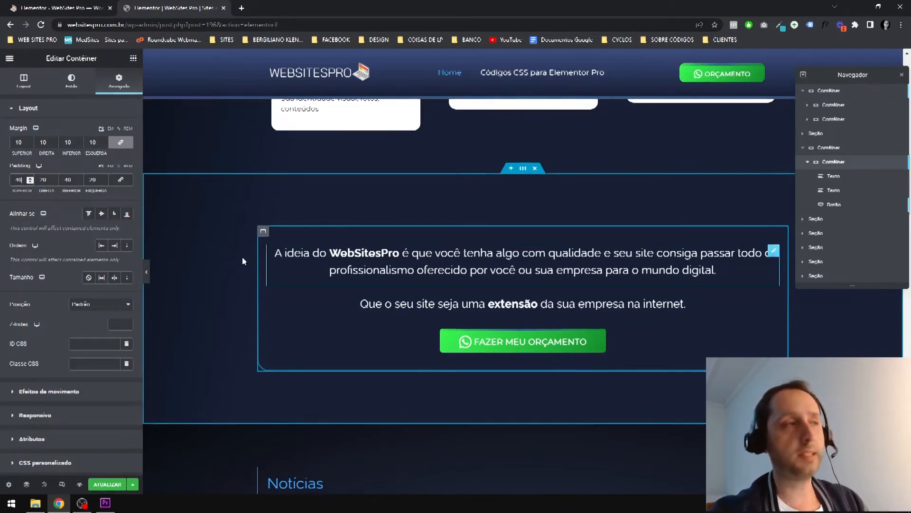
pyautogui.click(120, 180)
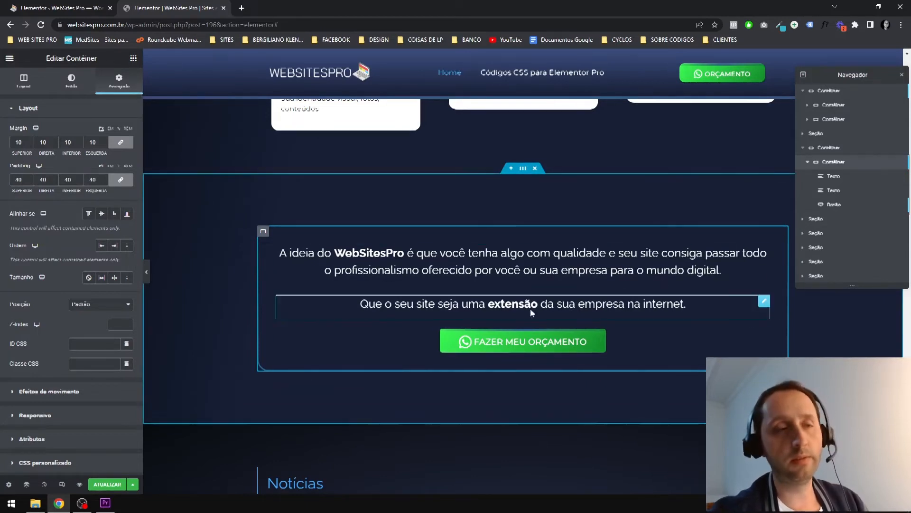
pyautogui.click(808, 162)
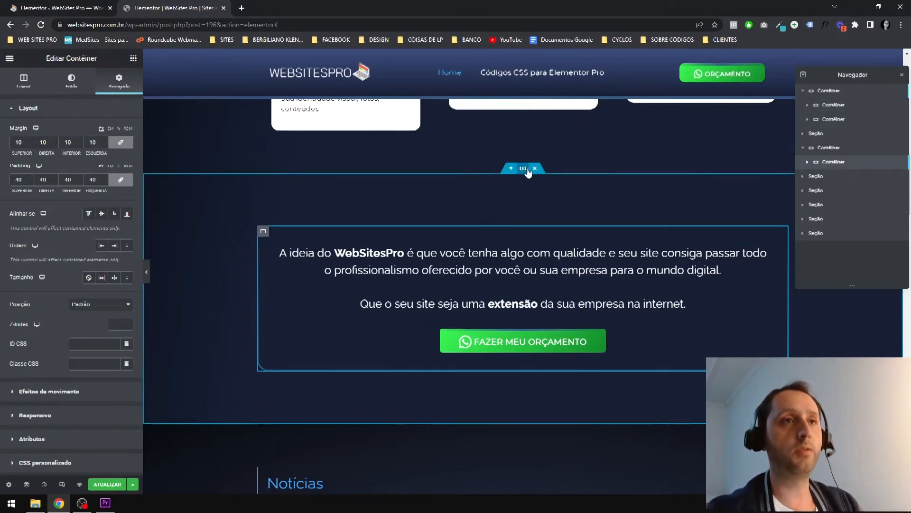
# - Go to the "Perguntas frequentes" section and examine the columns and widgets it contains in the Navigator
pyautogui.scroll(-1, 503, 285)
pyautogui.scroll(-15, 513, 282)
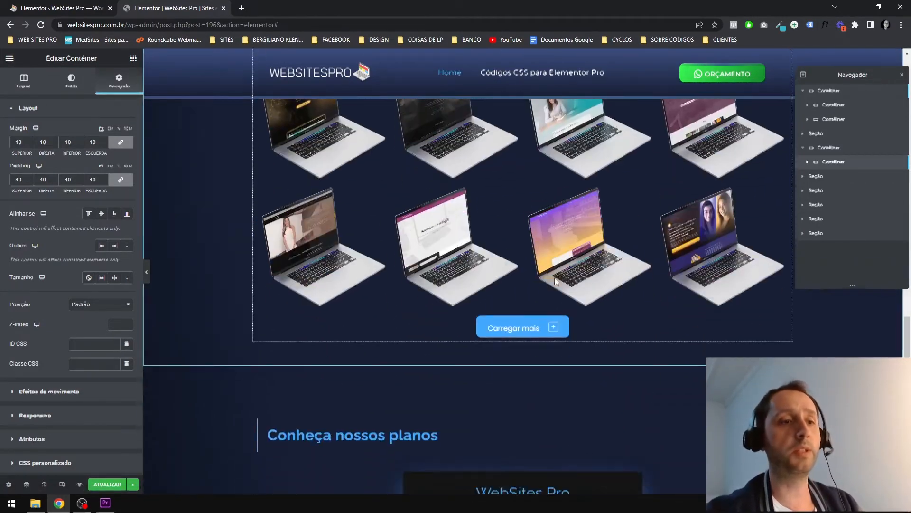
pyautogui.scroll(-10, 554, 280)
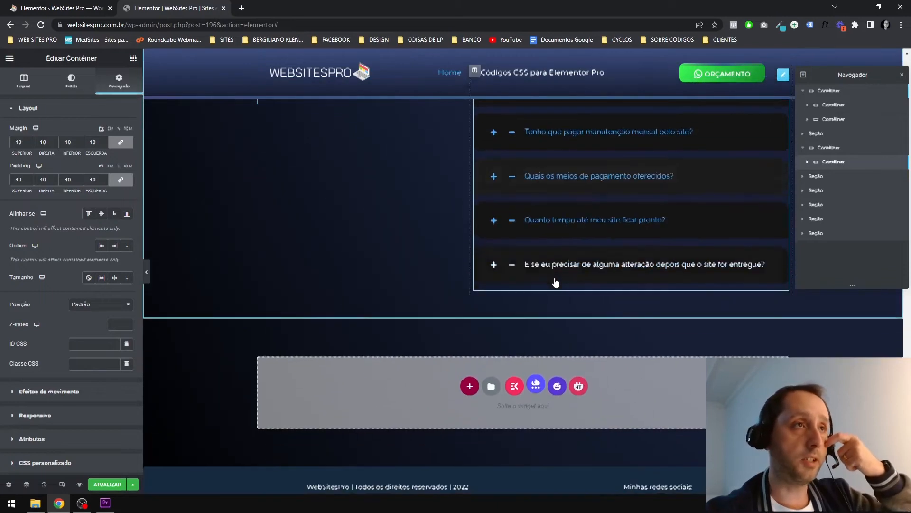
pyautogui.scroll(3, 518, 281)
pyautogui.scroll(-1, 502, 320)
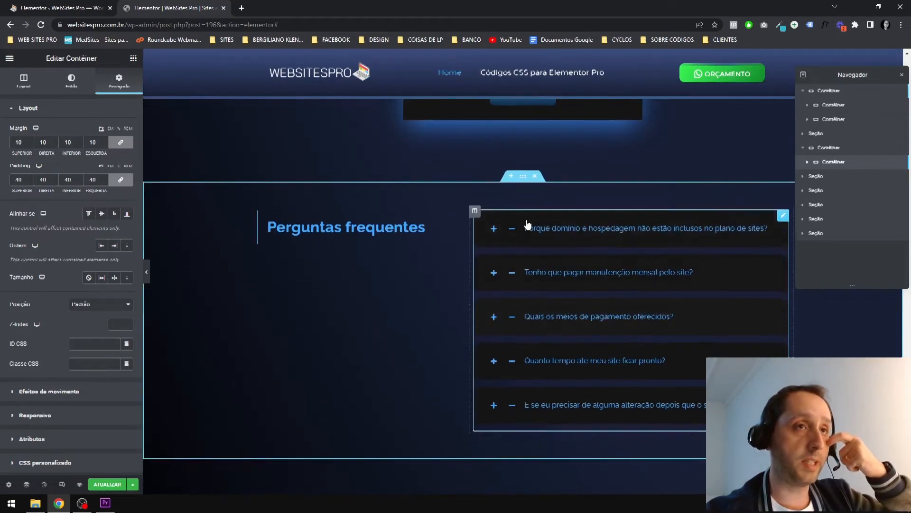
pyautogui.click(525, 177)
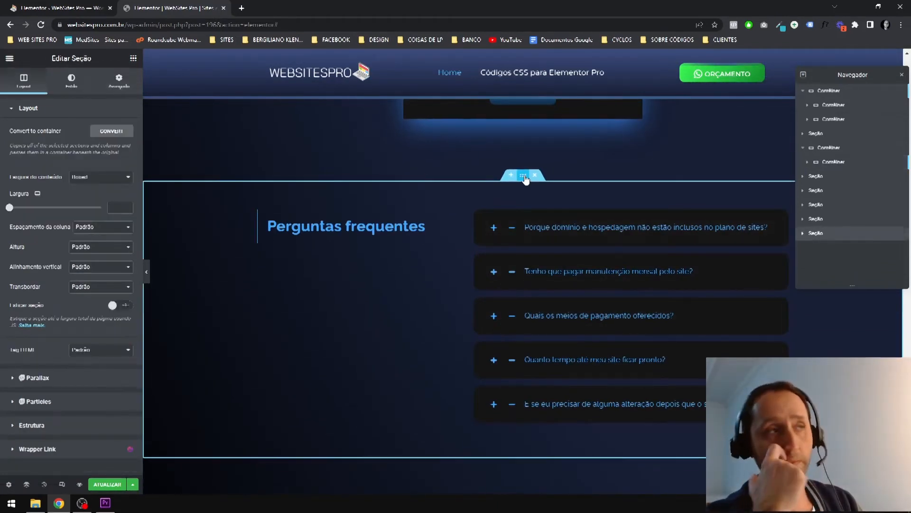
pyautogui.click(803, 234)
pyautogui.click(819, 248)
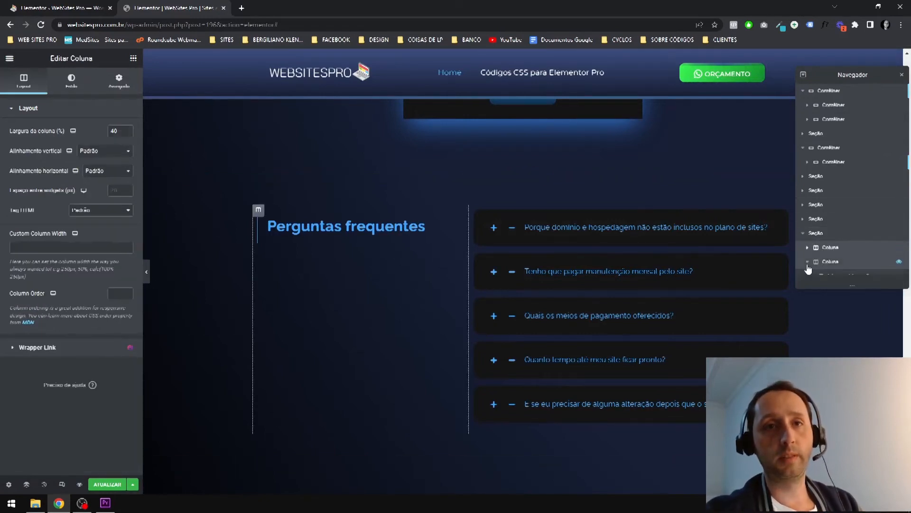
pyautogui.click(807, 247)
pyautogui.scroll(-1, 858, 227)
pyautogui.scroll(-1, 417, 215)
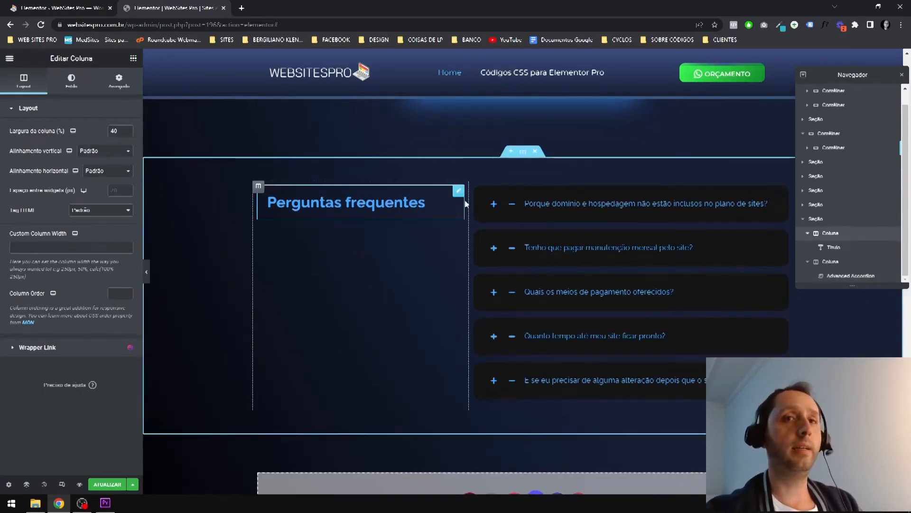
# - Convert the "Perguntas frequentes" section to a container and delete the original section
pyautogui.scroll(3, 518, 172)
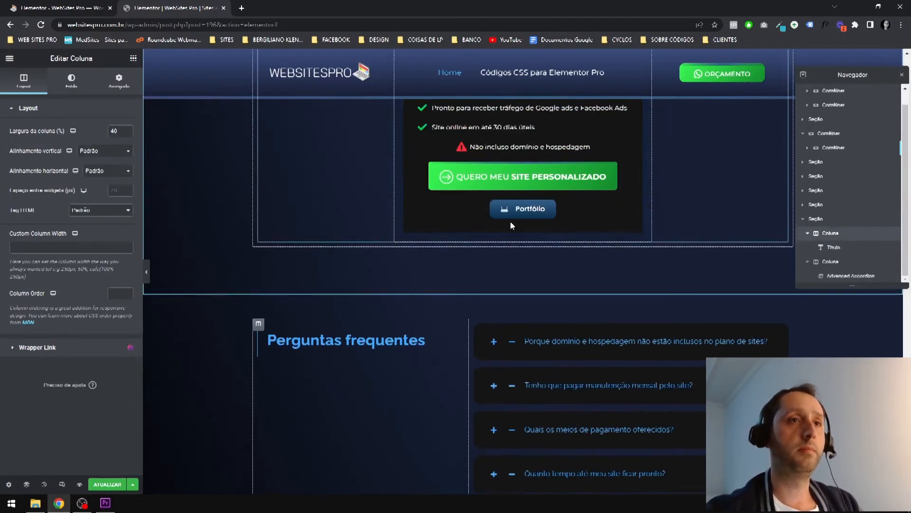
pyautogui.click(523, 294)
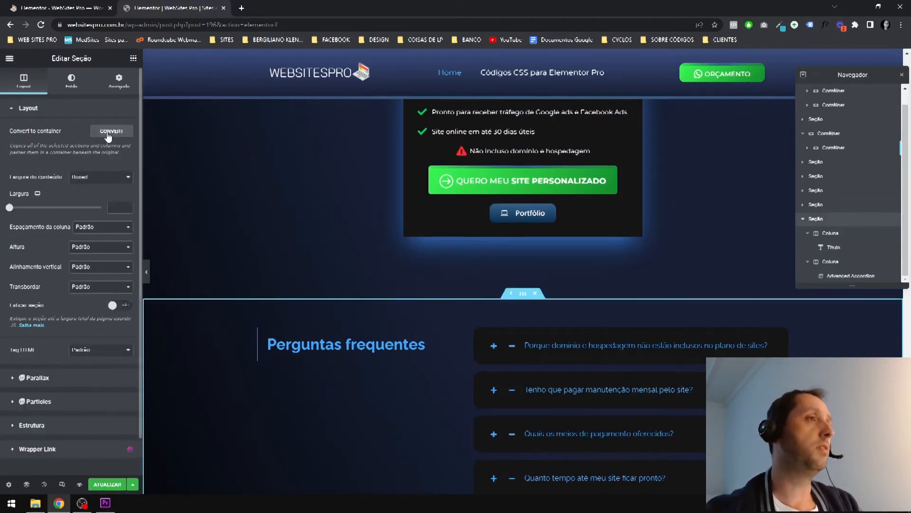
pyautogui.scroll(-1, 559, 246)
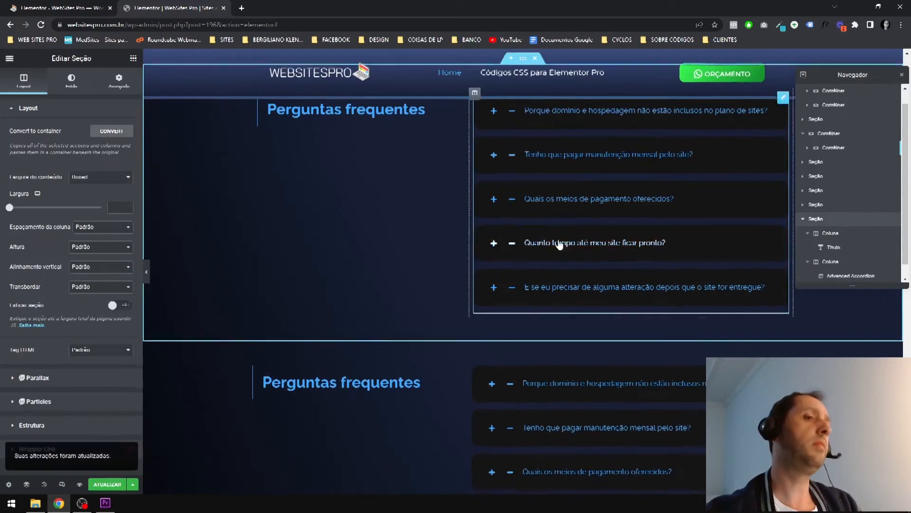
pyautogui.scroll(4, 565, 201)
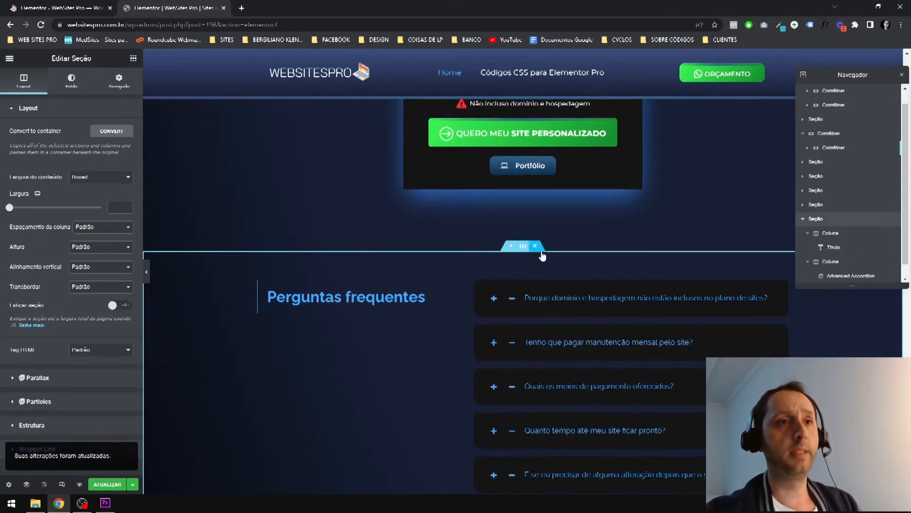
pyautogui.press('Delete')
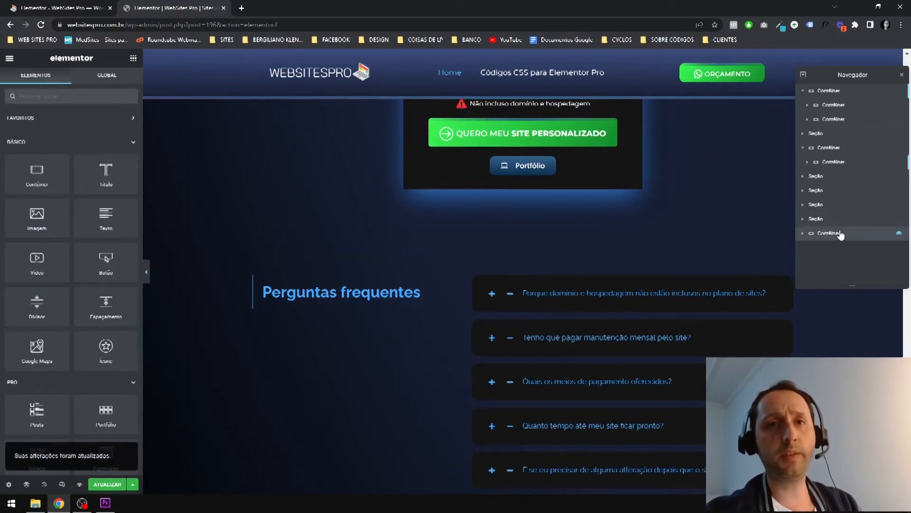
# - Move the title and the Advanced Accordion out of their inner containers directly into the main "Perguntas frequentes" container
pyautogui.click(840, 233)
pyautogui.scroll(-5, 552, 252)
pyautogui.scroll(4, 460, 221)
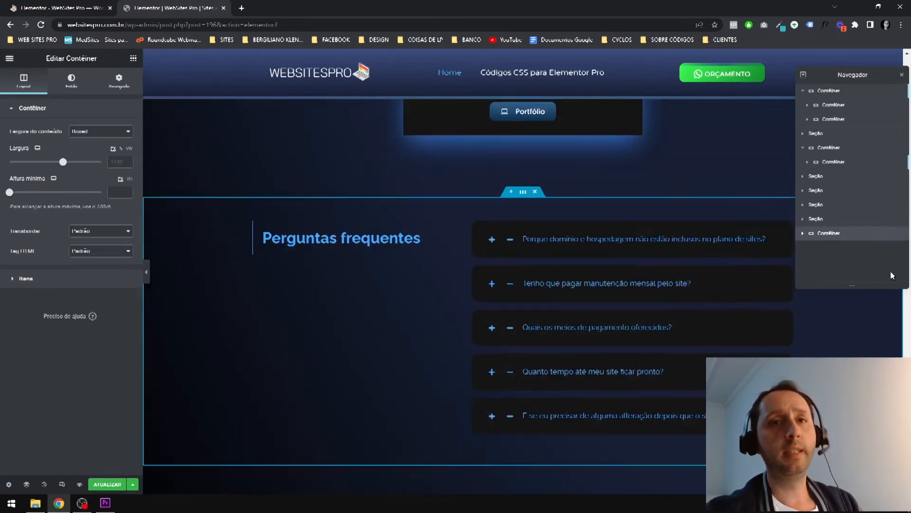
pyautogui.click(808, 247)
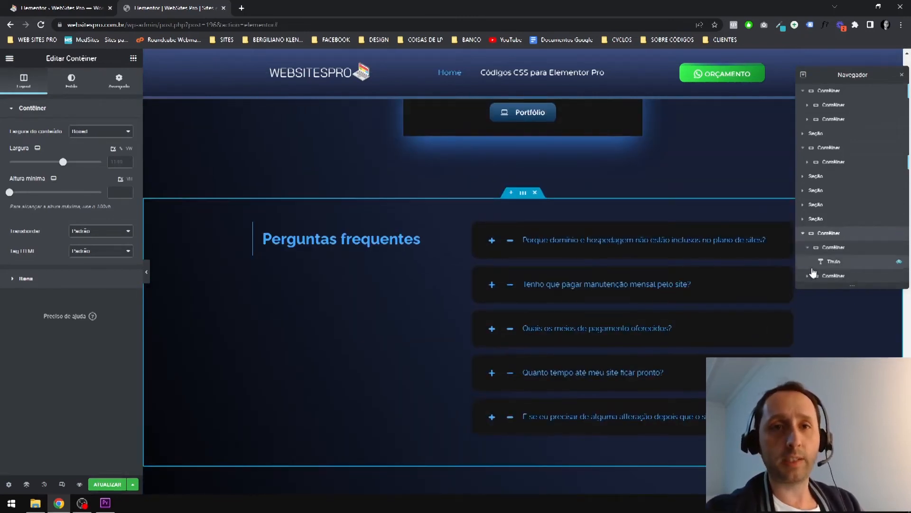
pyautogui.scroll(-1, 862, 249)
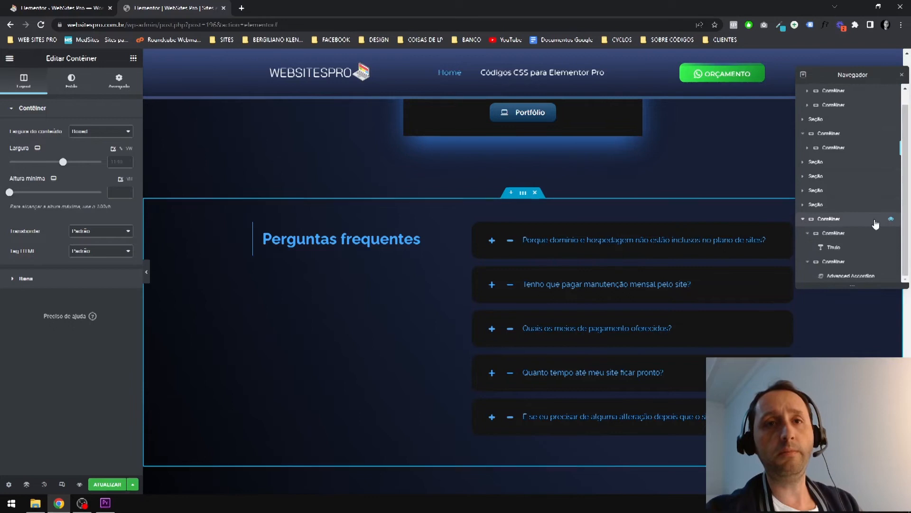
pyautogui.click(838, 254)
pyautogui.moveTo(837, 251); pyautogui.dragTo(806, 235)
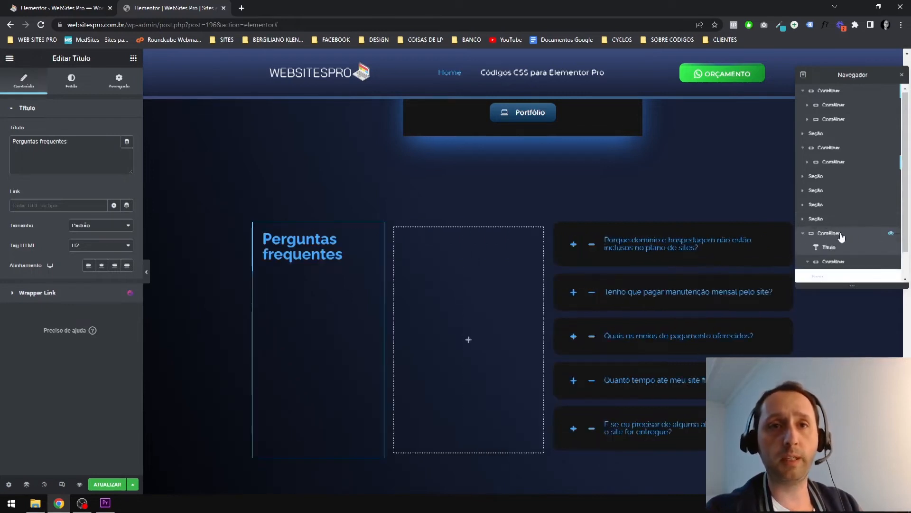
pyautogui.click(863, 278)
pyautogui.moveTo(864, 280); pyautogui.dragTo(828, 240)
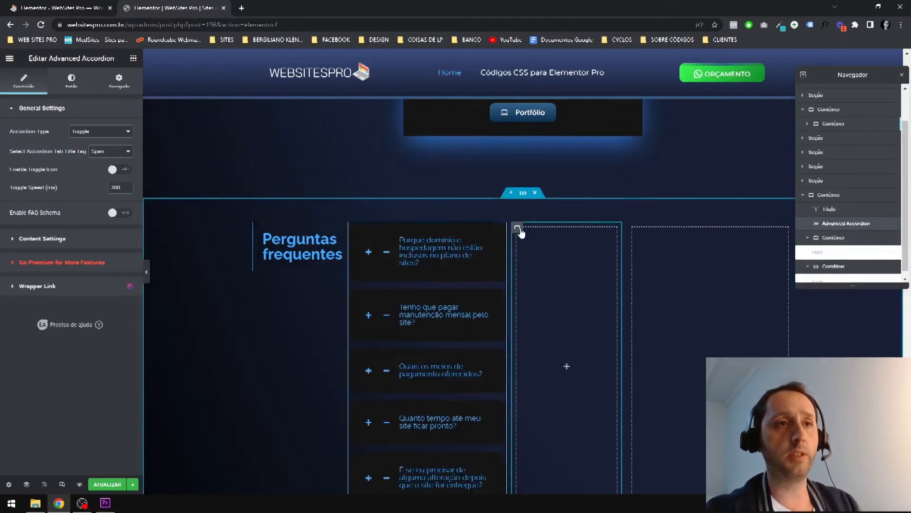
# - Delete the two empty inner containers from the "Perguntas frequentes" container
pyautogui.rightClick(520, 231)
pyautogui.click(555, 367)
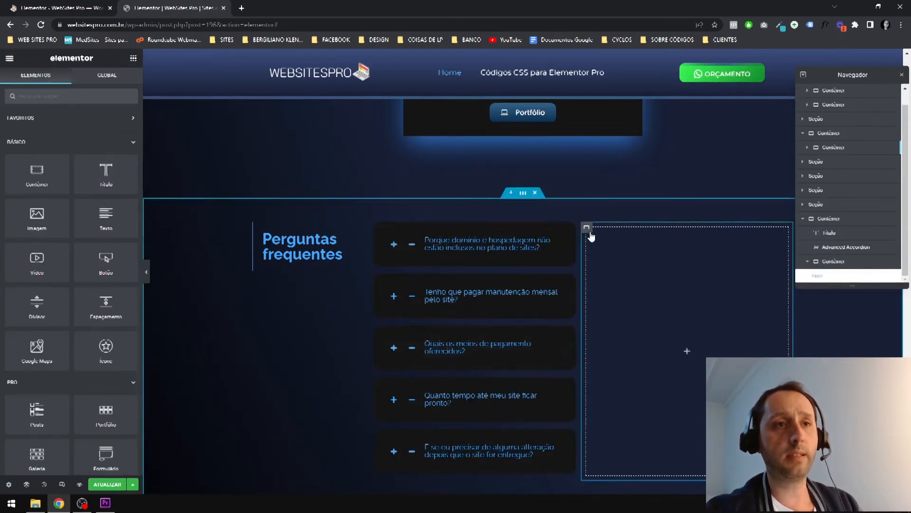
pyautogui.rightClick(591, 236)
pyautogui.click(635, 370)
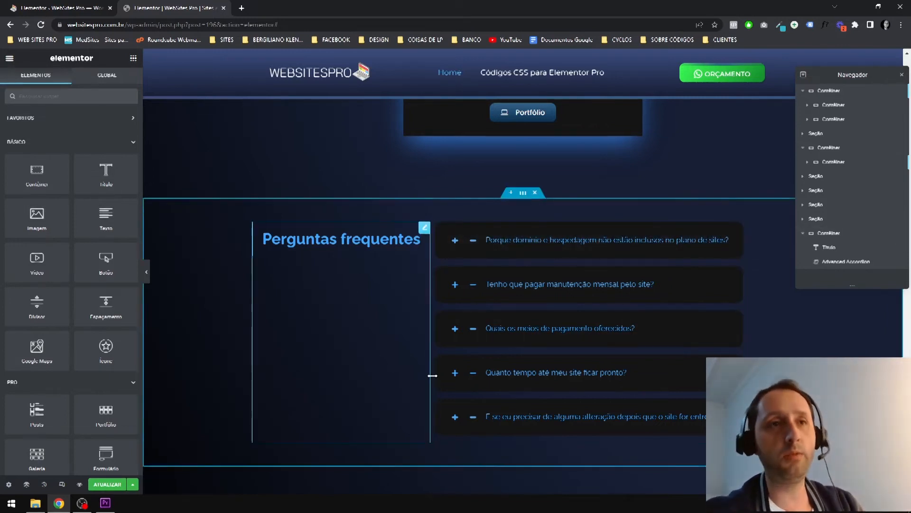
# - Expand and collapse the first question of the accordion to check how the container's columns behave
pyautogui.click(535, 246)
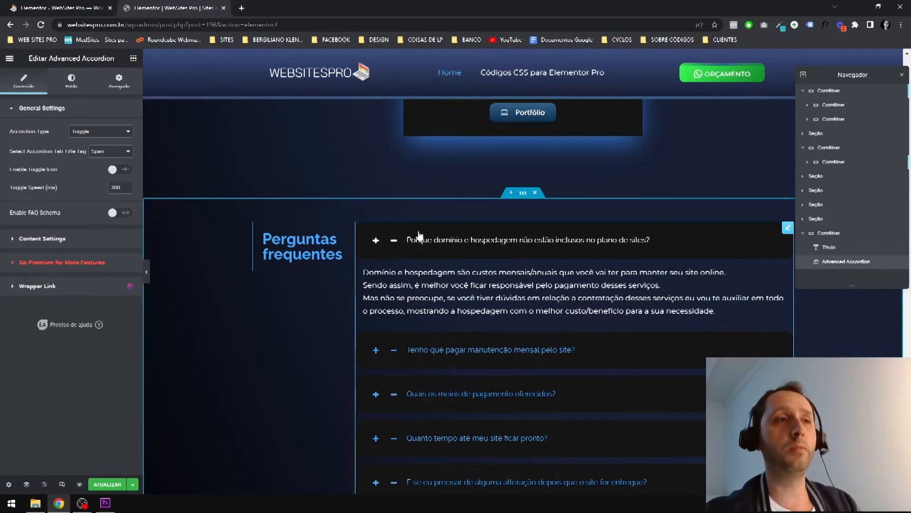
pyautogui.click(485, 244)
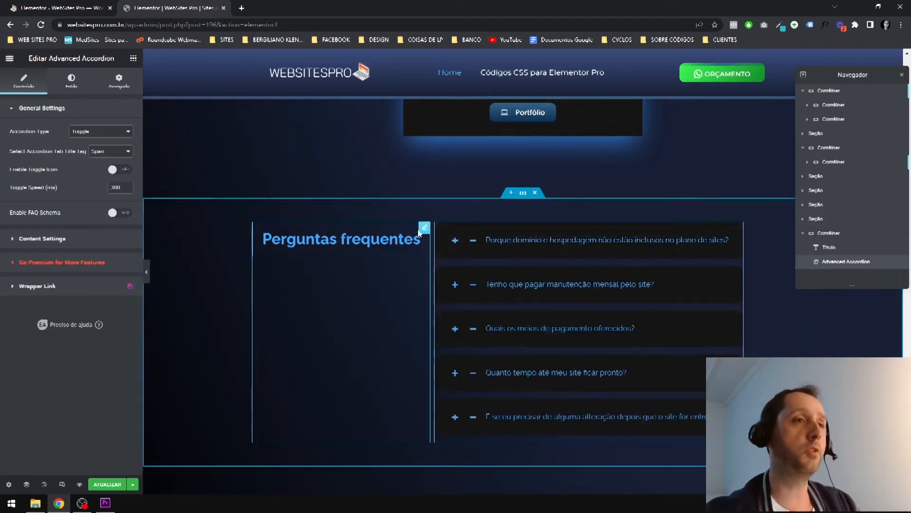
# - Give the "Perguntas frequentes" title a custom width, trying 40% and settling on 35%
pyautogui.click(424, 230)
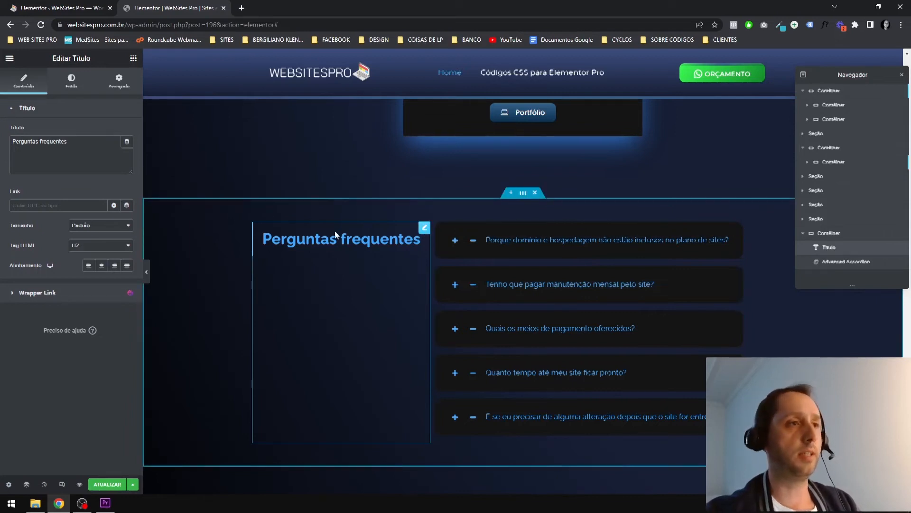
pyautogui.click(112, 89)
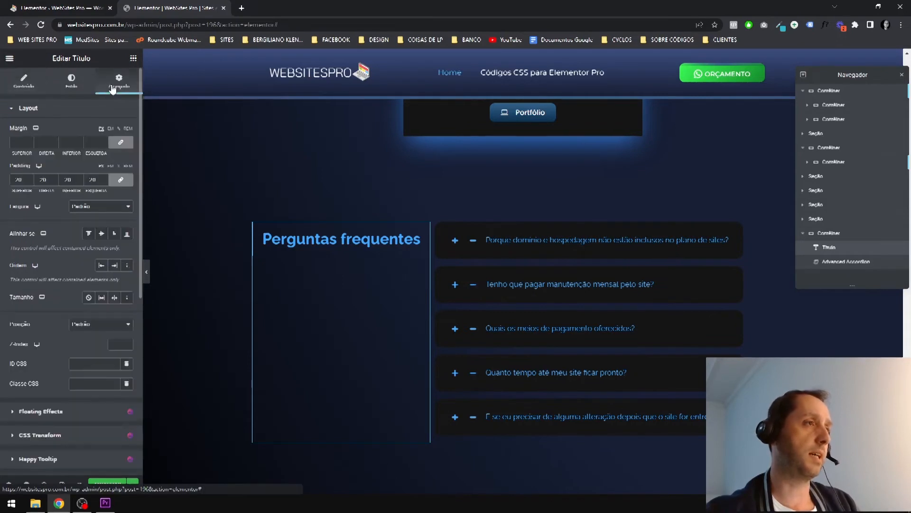
pyautogui.click(105, 208)
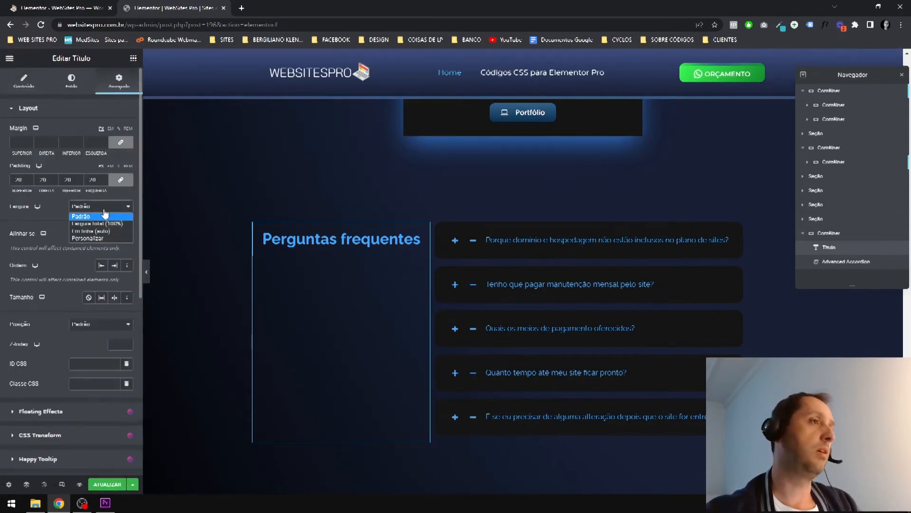
pyautogui.click(99, 240)
pyautogui.write('40')
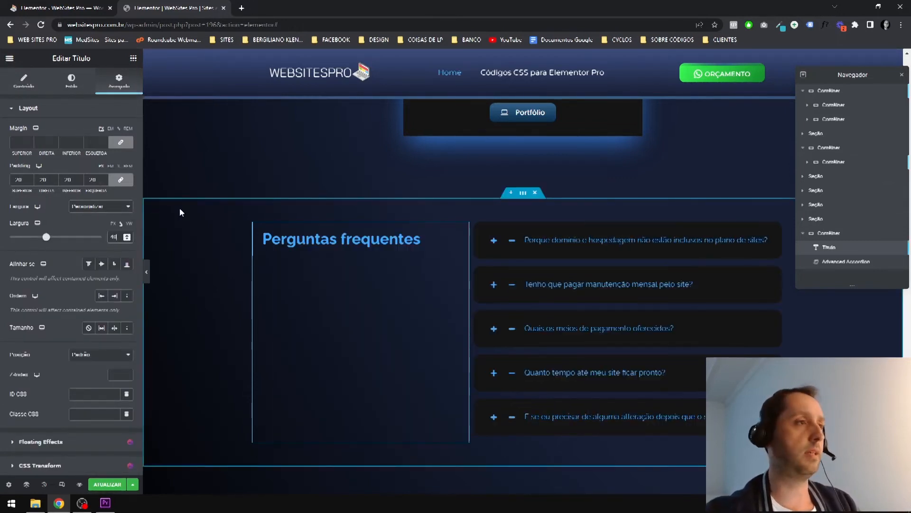
pyautogui.press('BackSpace')
pyautogui.press('BackSpace')
pyautogui.write('35')
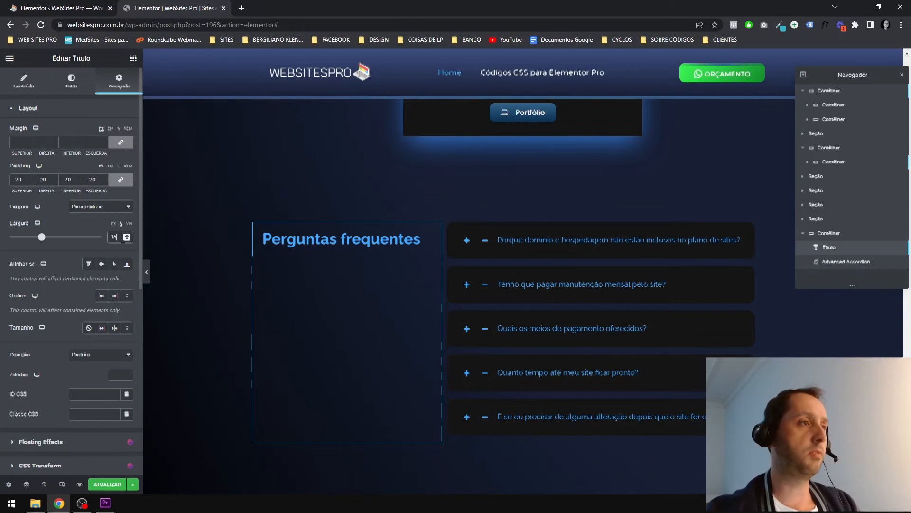
pyautogui.write('40')
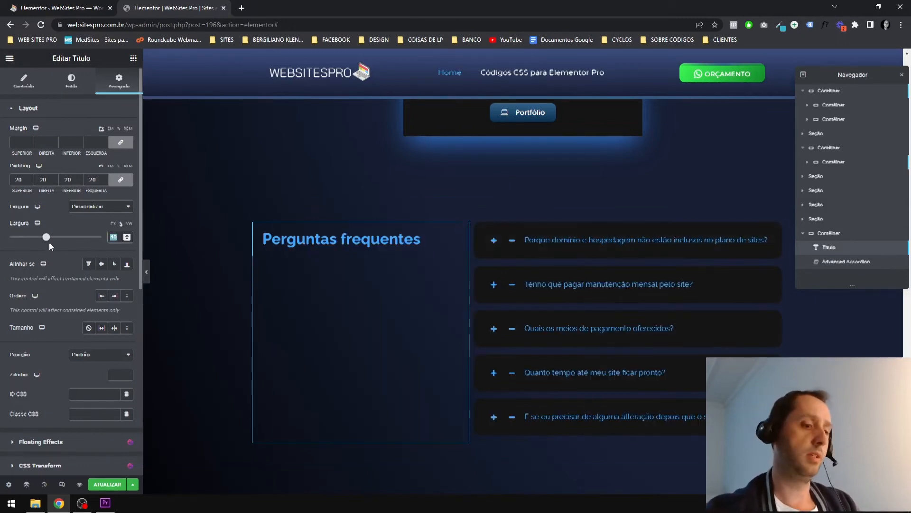
pyautogui.write('35')
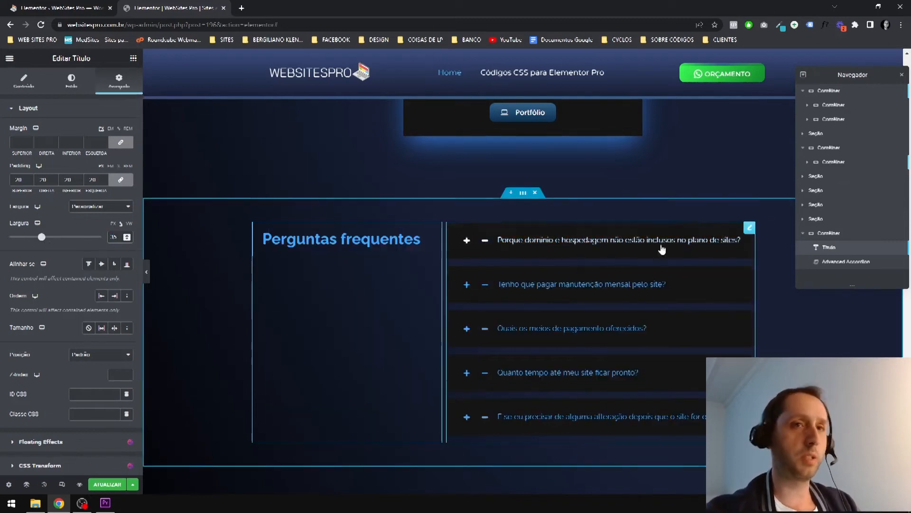
# - Give the Advanced Accordion beside the title a custom width of 65%
pyautogui.click(750, 228)
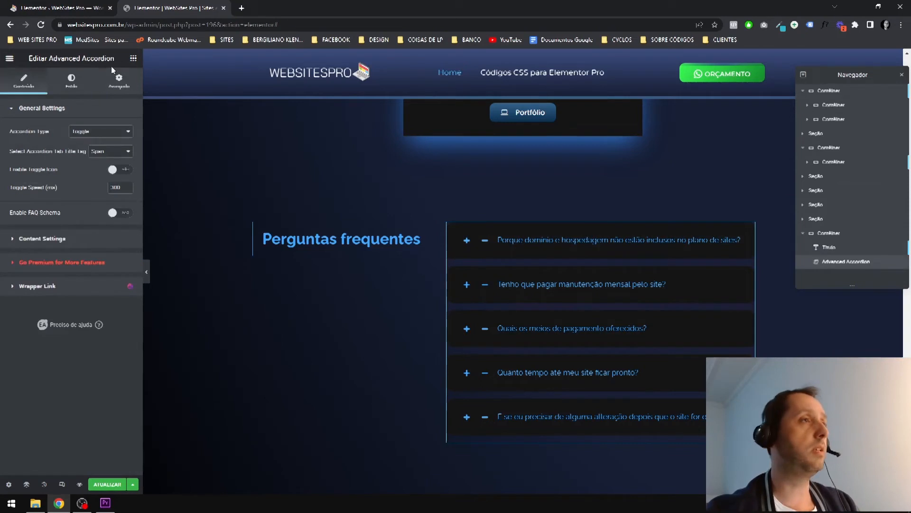
pyautogui.click(119, 79)
pyautogui.click(117, 207)
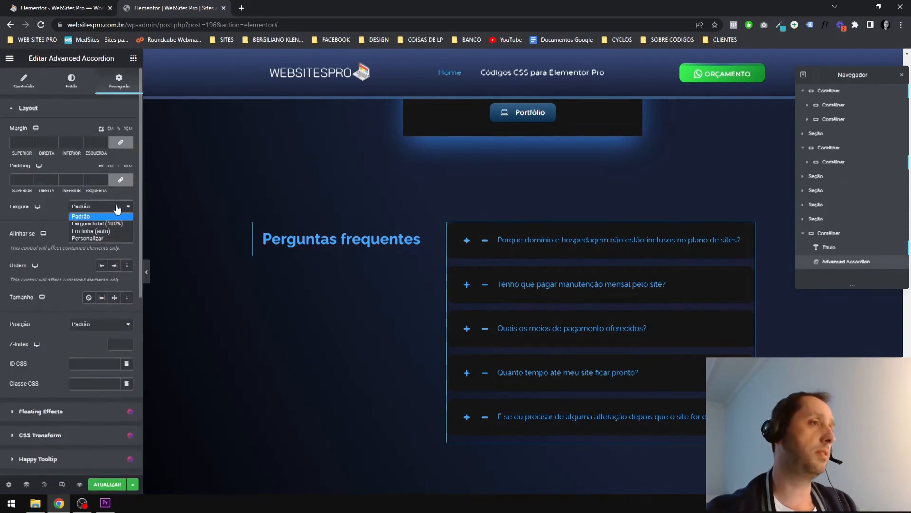
pyautogui.click(114, 238)
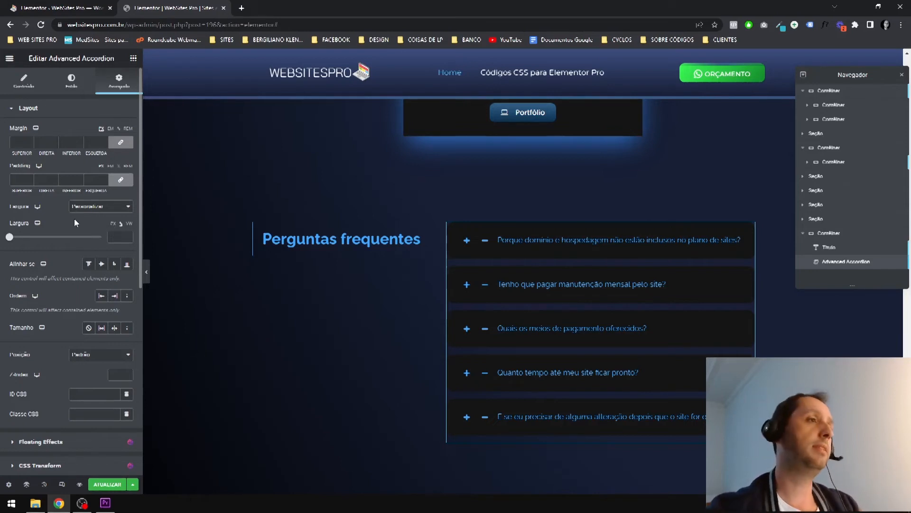
pyautogui.write('65')
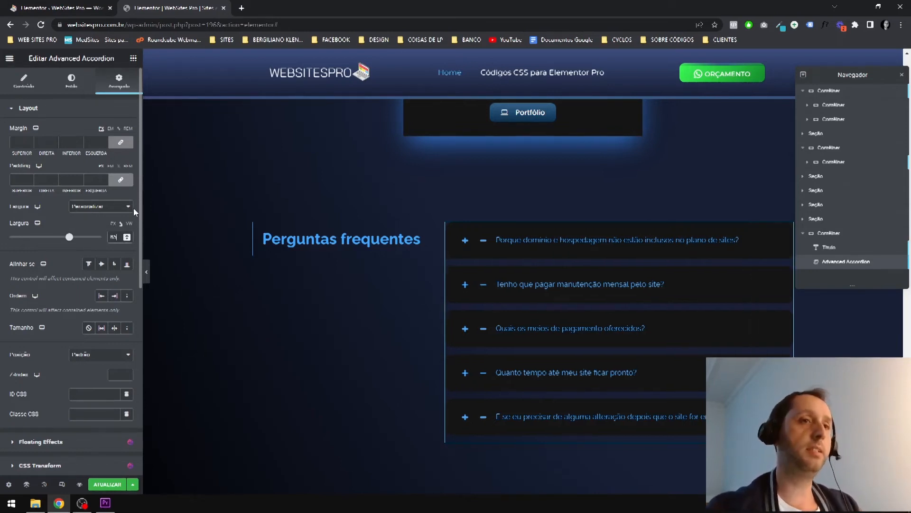
# - Expand and collapse the first two accordion questions to check the column widths with answers open
pyautogui.click(550, 240)
pyautogui.click(549, 240)
pyautogui.click(557, 287)
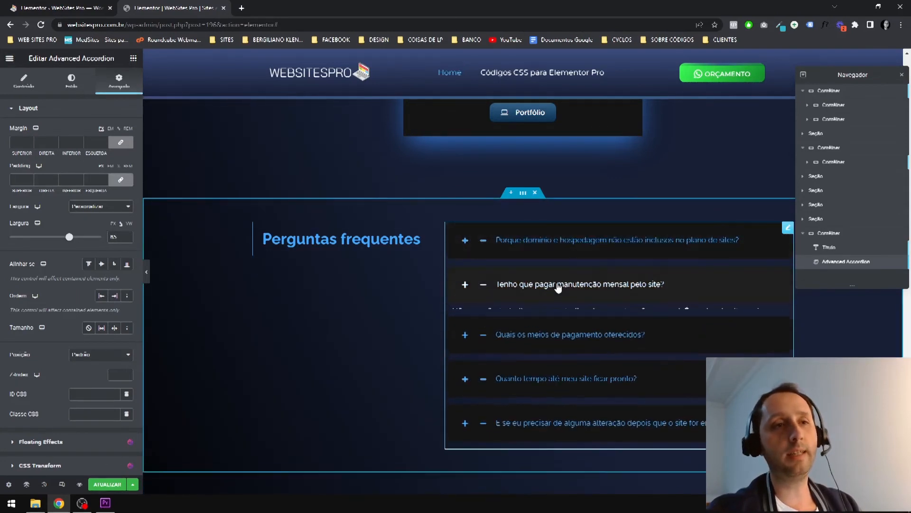
pyautogui.click(557, 288)
pyautogui.click(558, 243)
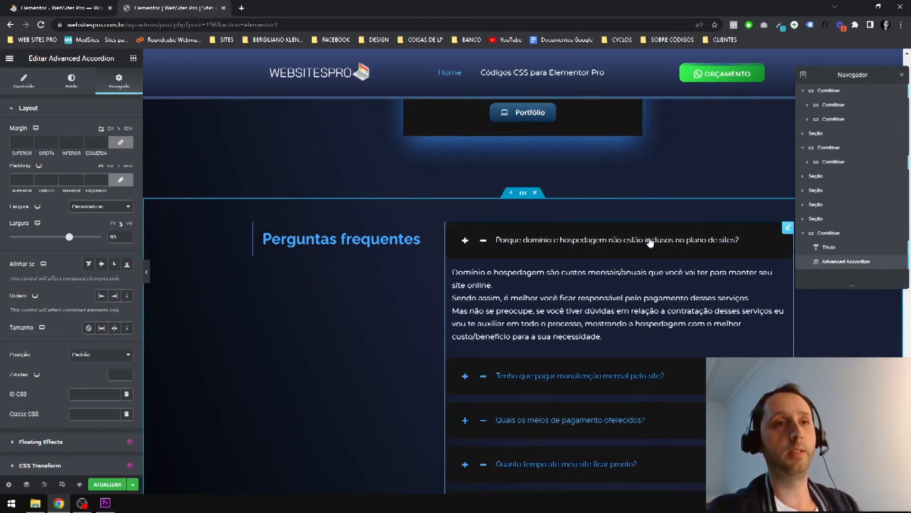
pyautogui.click(610, 241)
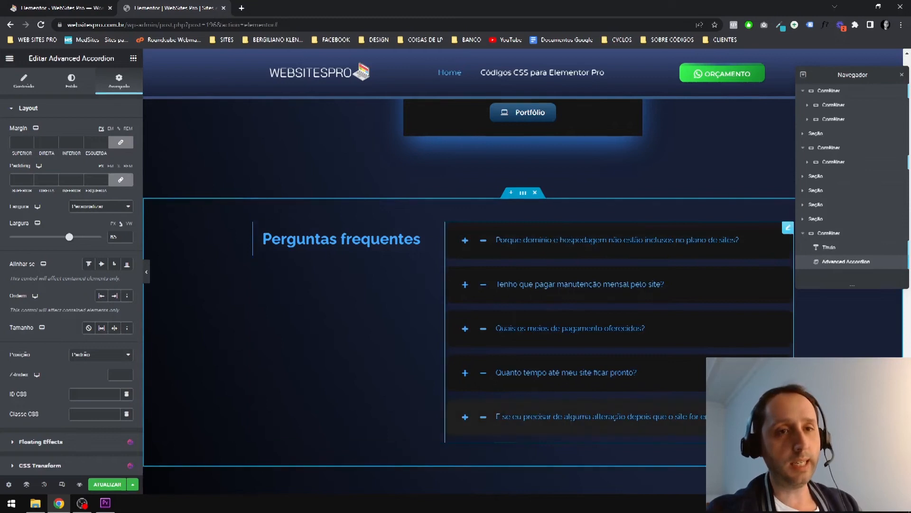
pyautogui.click(569, 245)
pyautogui.click(574, 244)
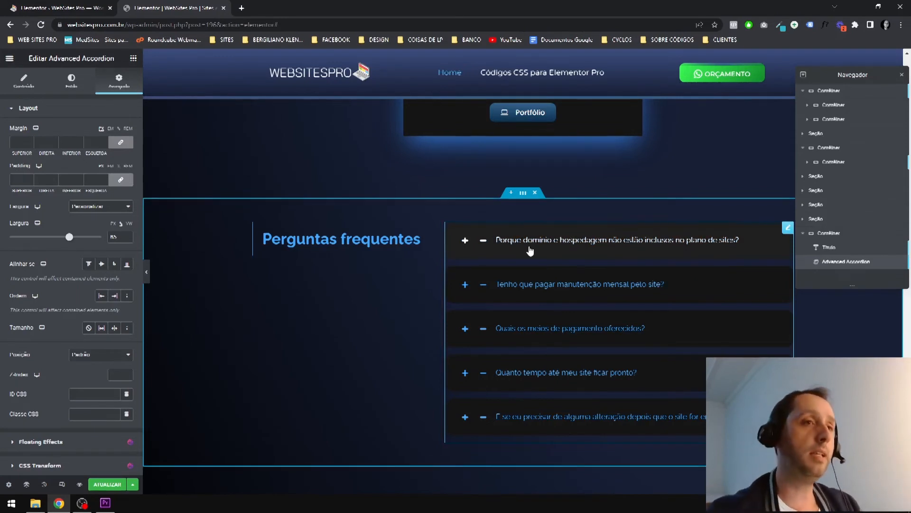
# - Open the item layout settings of the "Perguntas frequentes" container, and duplicate its Advanced Accordion twice
pyautogui.click(499, 233)
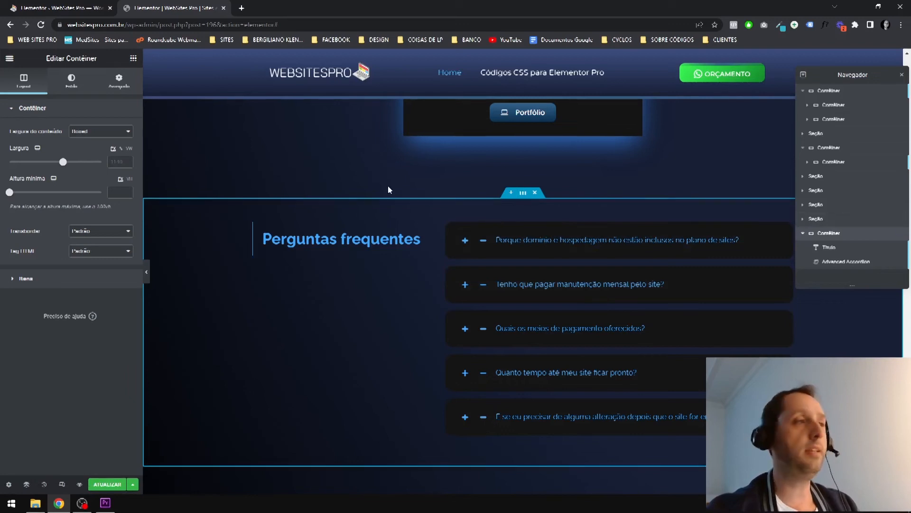
pyautogui.click(28, 278)
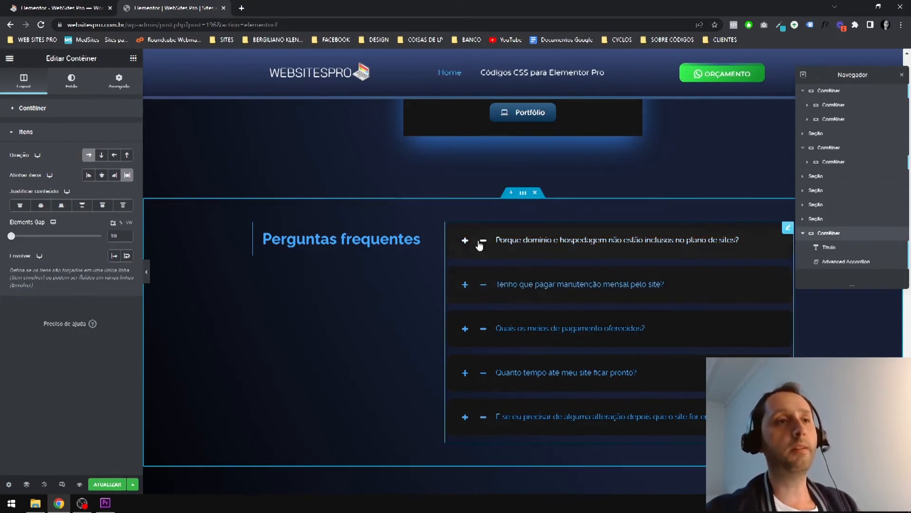
pyautogui.rightClick(787, 239)
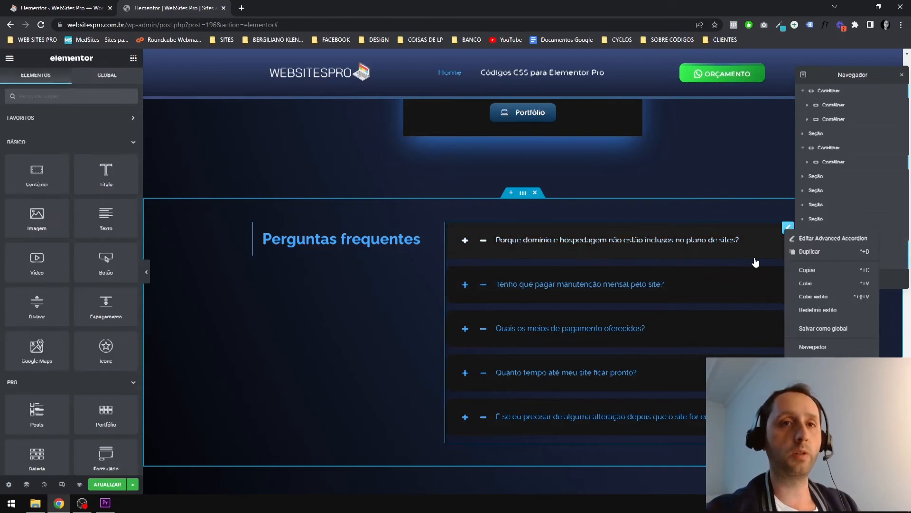
pyautogui.click(829, 255)
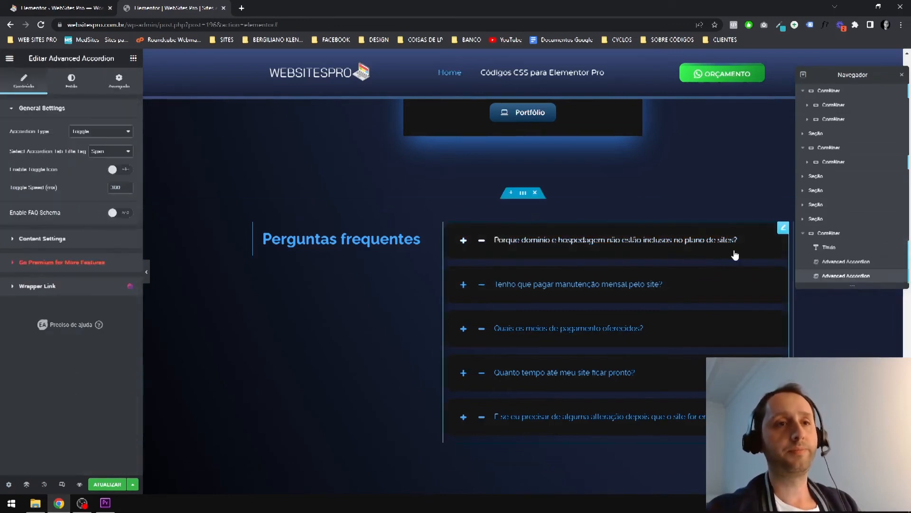
pyautogui.rightClick(787, 229)
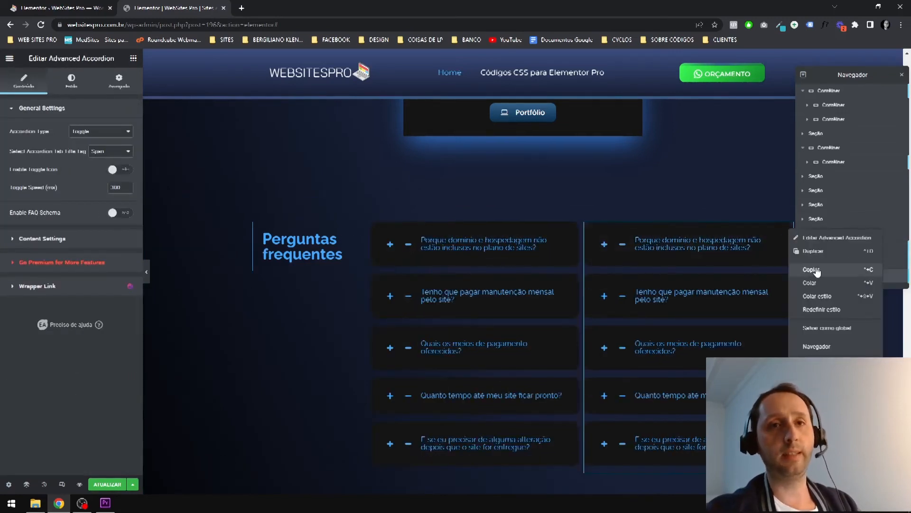
pyautogui.click(816, 252)
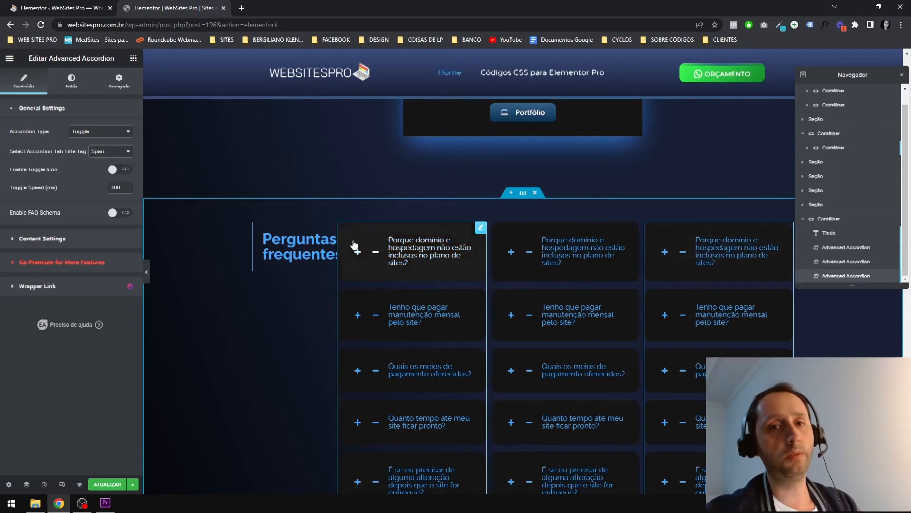
# - Try the vertical direction for the container's items, examine the stacked accordions, and return the direction to a horizontal row
pyautogui.click(522, 193)
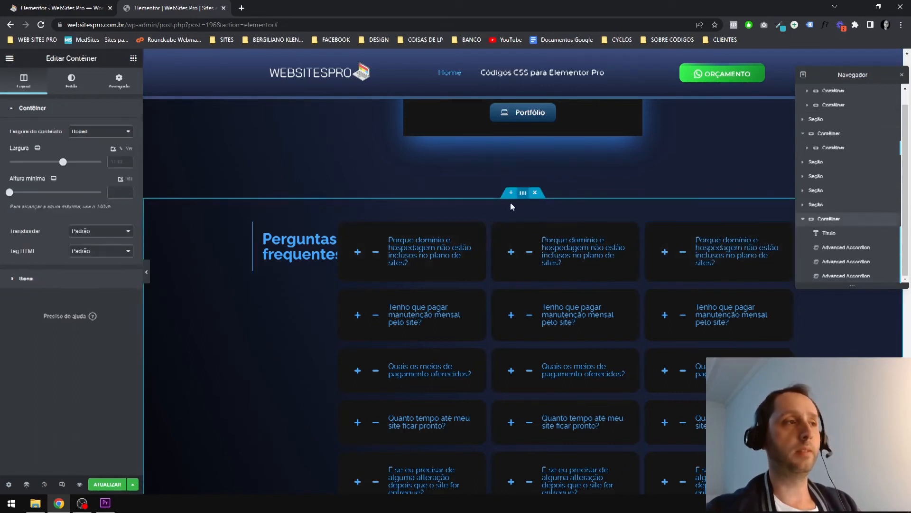
pyautogui.click(30, 279)
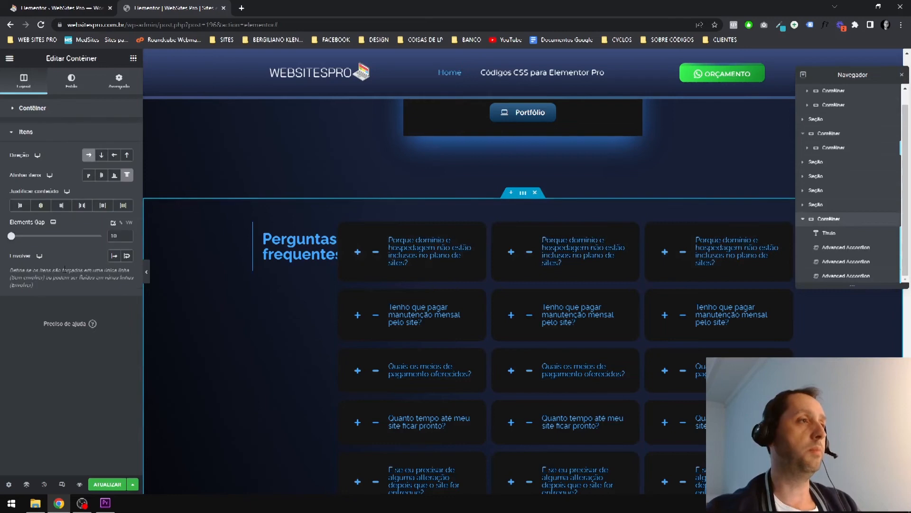
pyautogui.click(102, 157)
pyautogui.scroll(-5, 432, 281)
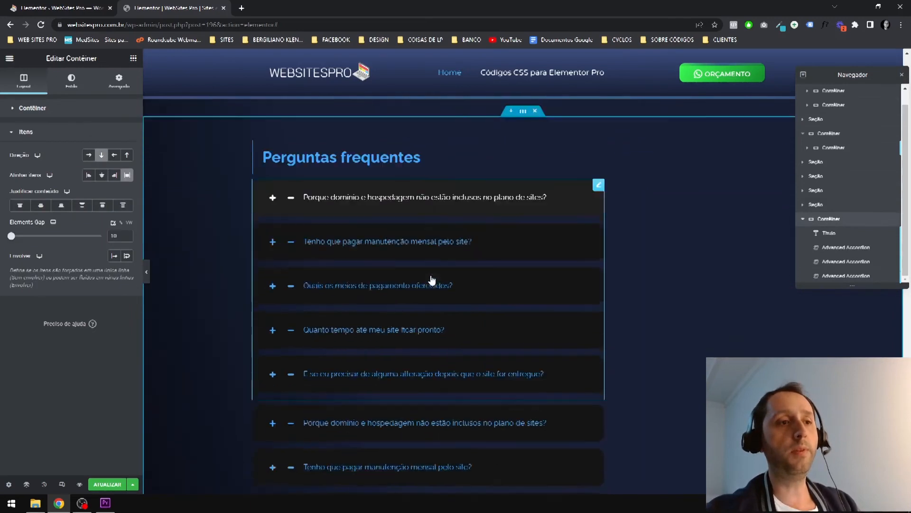
pyautogui.scroll(-5, 432, 280)
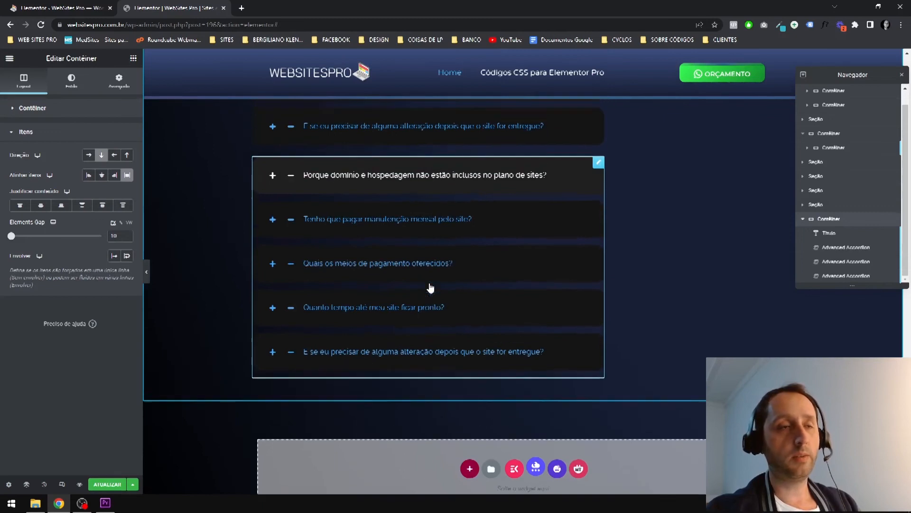
pyautogui.scroll(-1, 431, 288)
pyautogui.scroll(7, 429, 287)
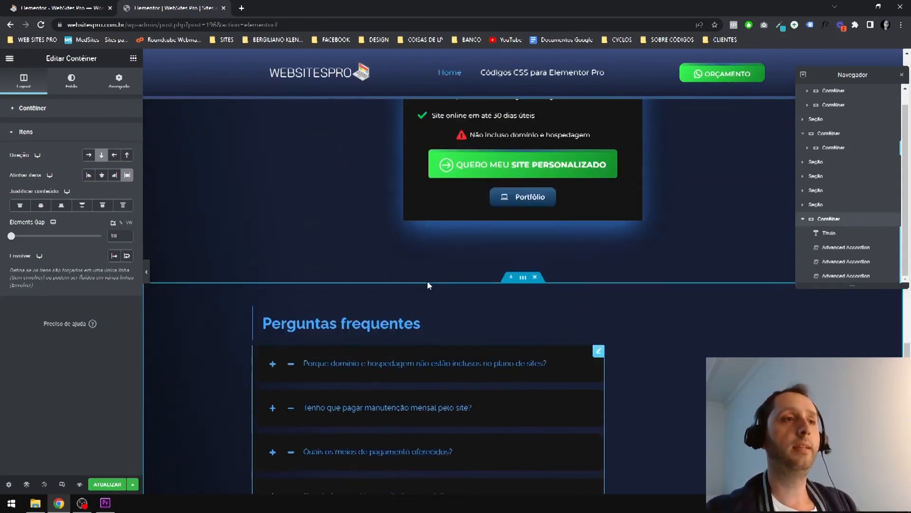
pyautogui.scroll(-3, 411, 364)
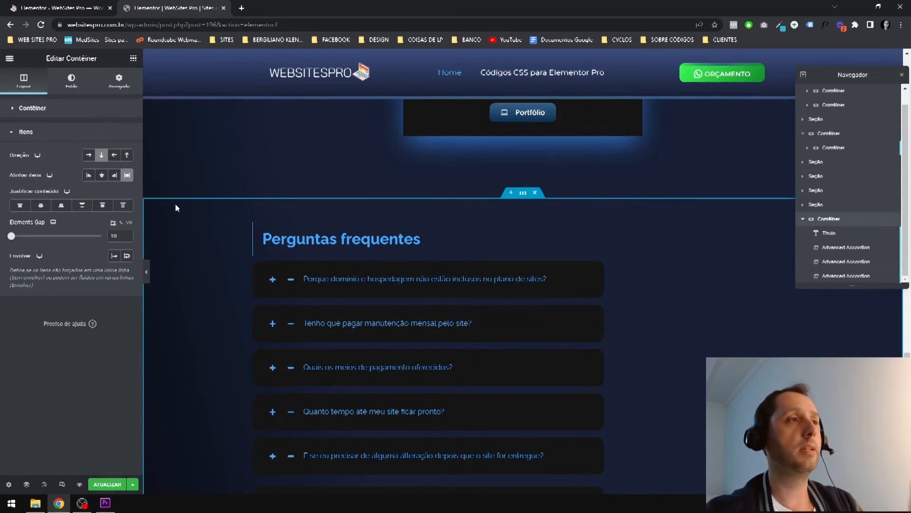
pyautogui.click(89, 155)
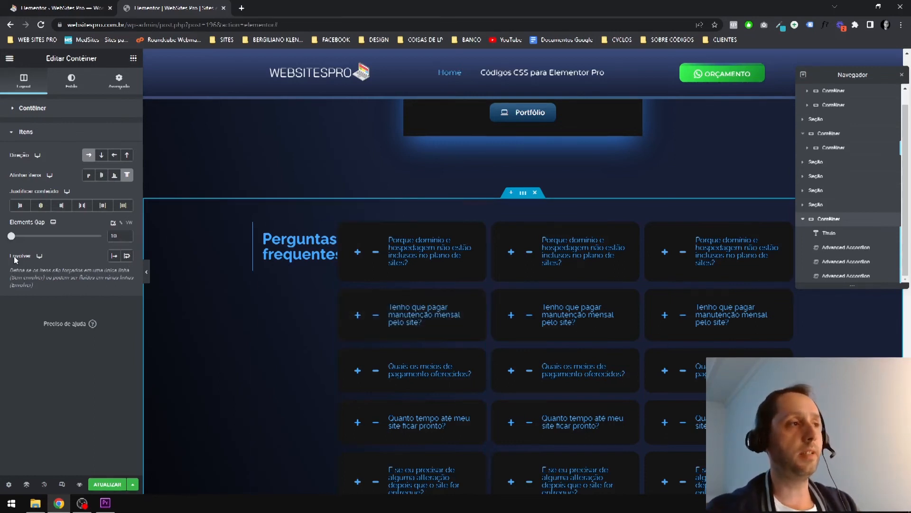
# - Enable wrapping for the items of the "Perguntas frequentes" container and check the resulting layout
pyautogui.click(127, 258)
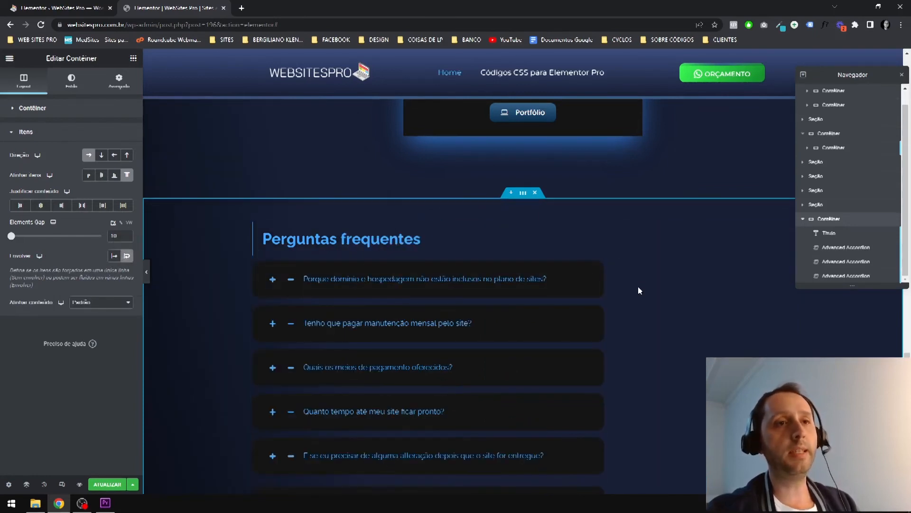
pyautogui.scroll(-6, 638, 287)
pyautogui.scroll(4, 545, 242)
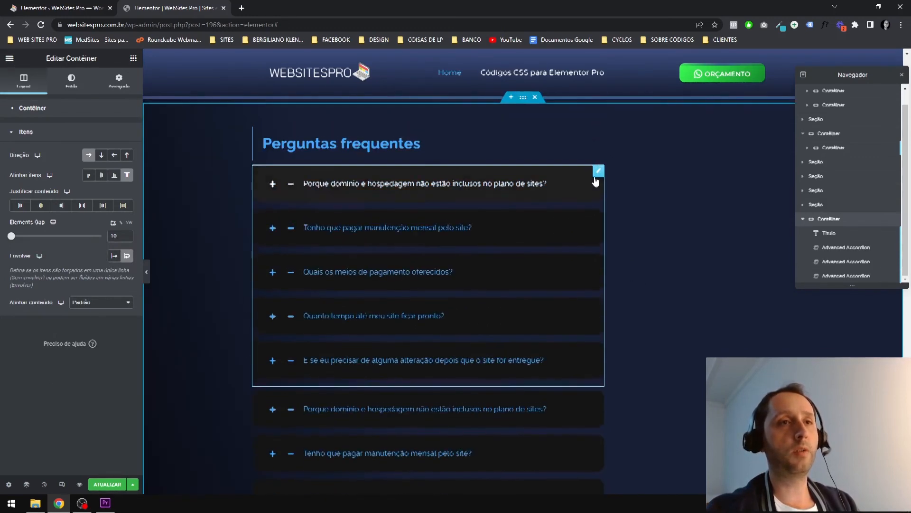
# - Set the first Advanced Accordion's custom width to 30%
pyautogui.click(598, 171)
pyautogui.moveTo(119, 235); pyautogui.dragTo(92, 236)
pyautogui.write('30')
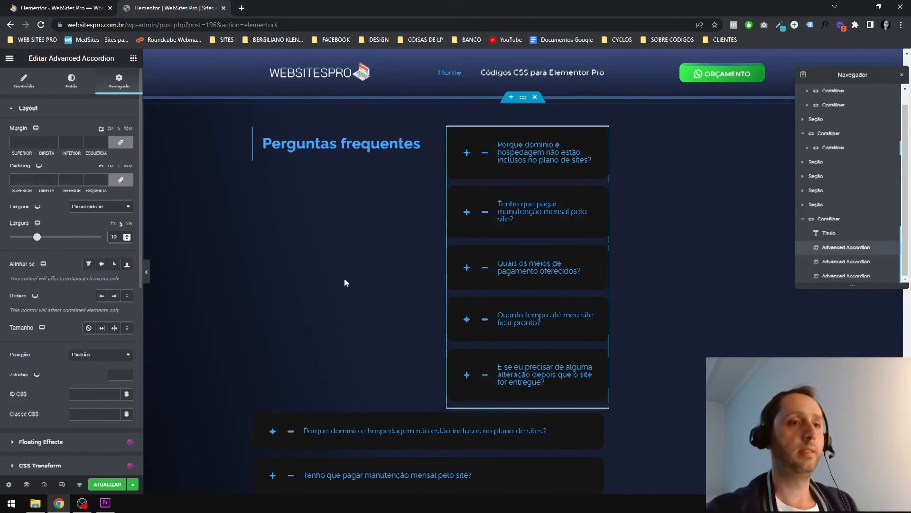
# - Set the second Advanced Accordion's custom width to 20% and examine how the three accordions wrap
pyautogui.click(599, 423)
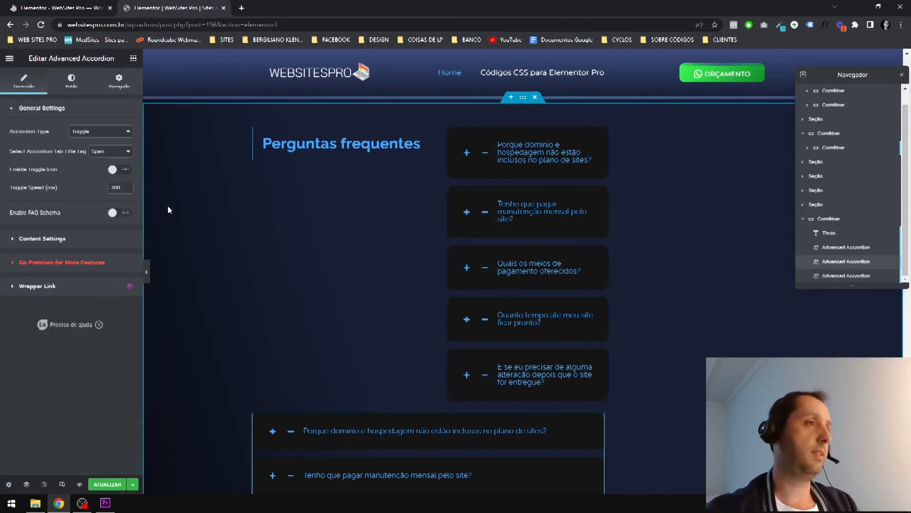
pyautogui.click(120, 89)
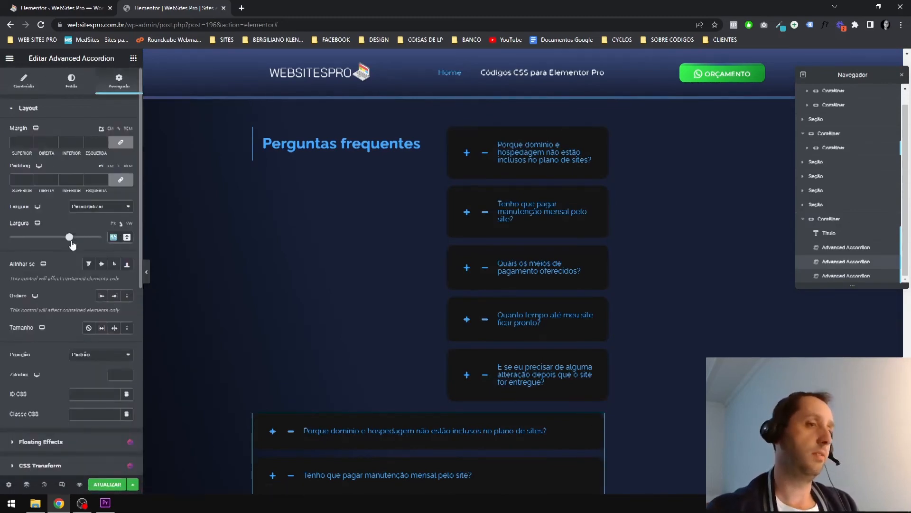
pyautogui.write('20')
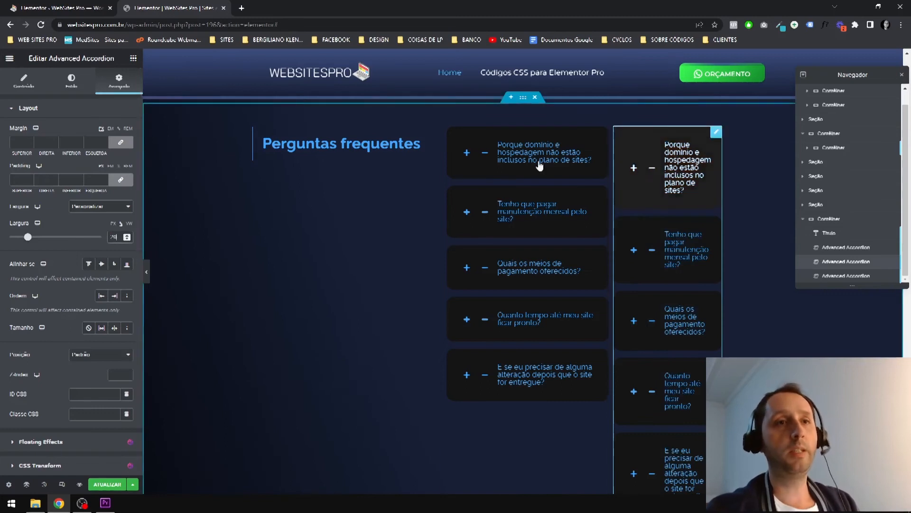
pyautogui.scroll(-8, 661, 303)
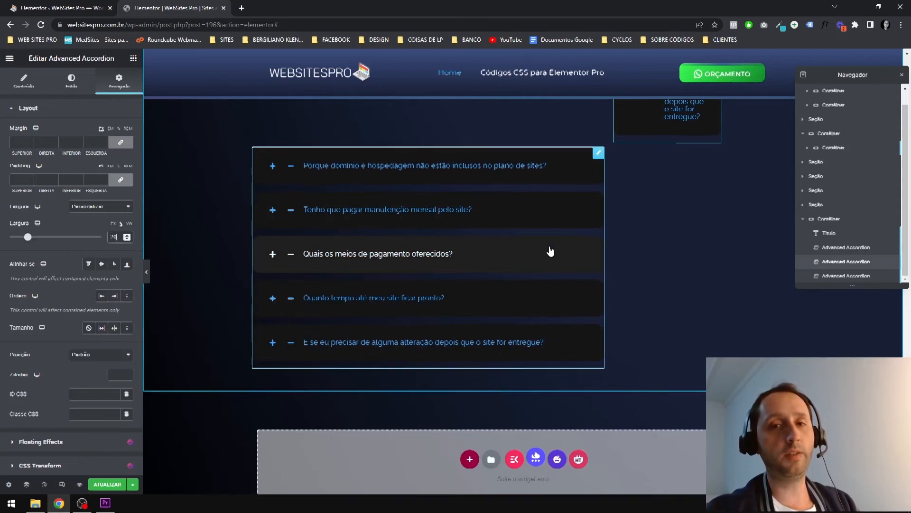
pyautogui.scroll(2, 550, 250)
pyautogui.scroll(6, 551, 252)
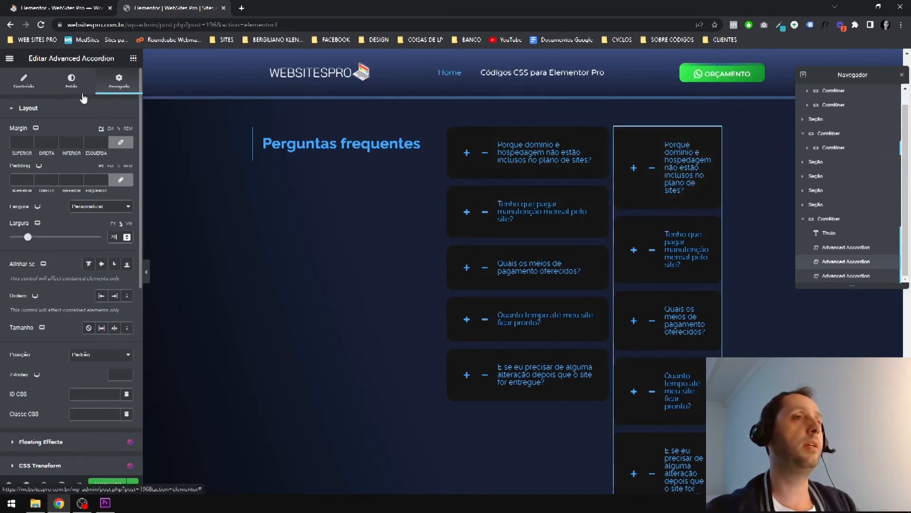
# - Try a smaller elements gap in the "Perguntas frequentes" container, and return the gap to 10
pyautogui.click(521, 99)
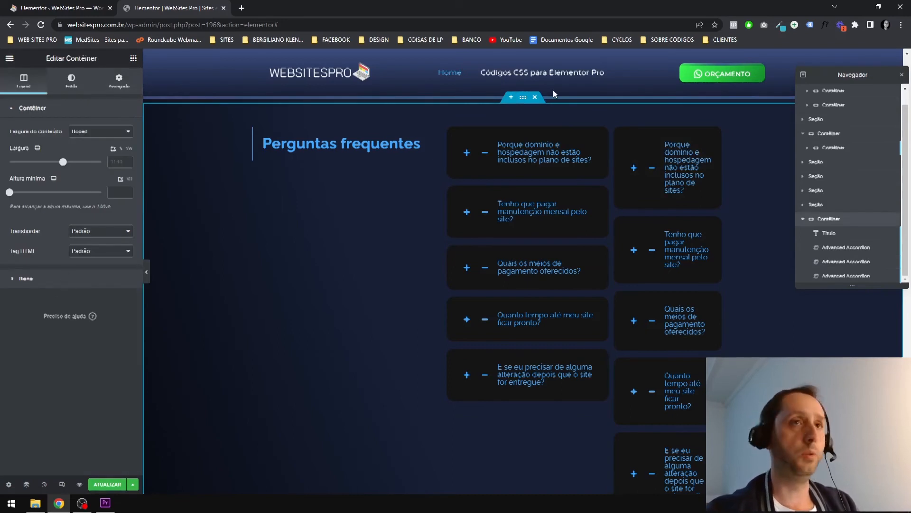
pyautogui.click(24, 278)
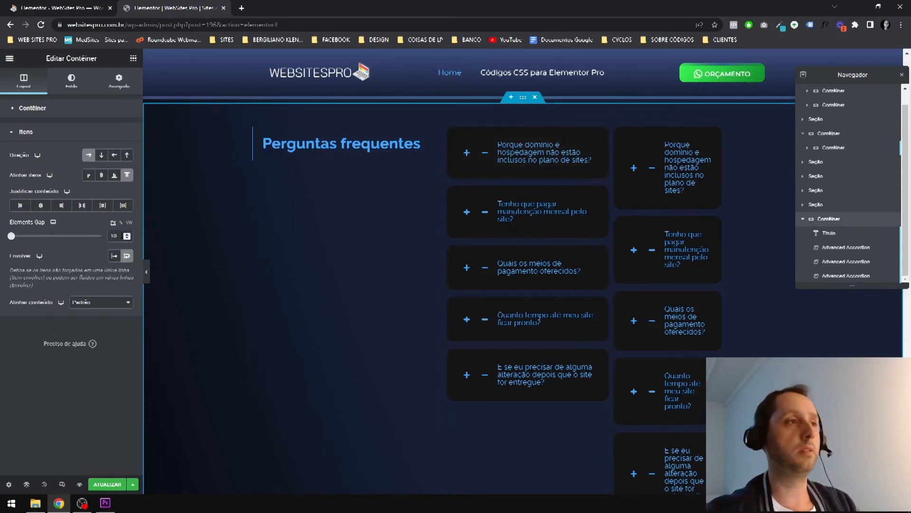
pyautogui.write('1')
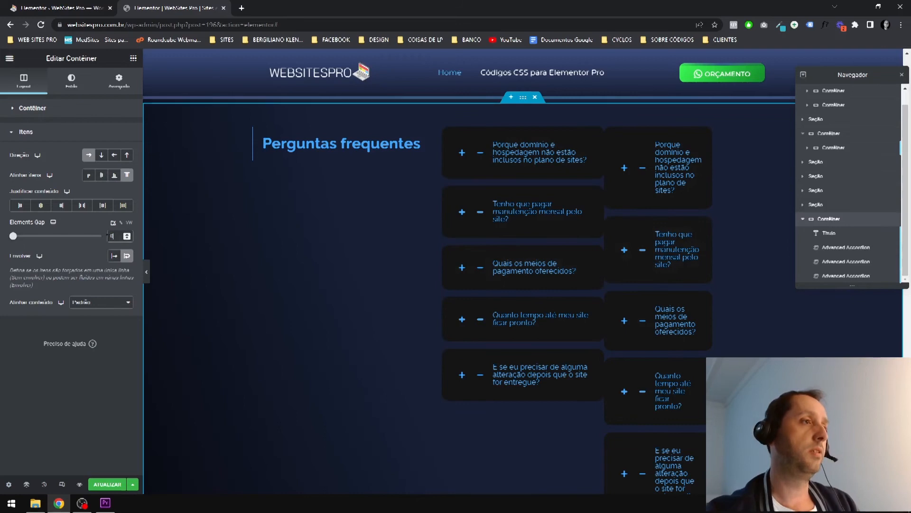
pyautogui.write('0')
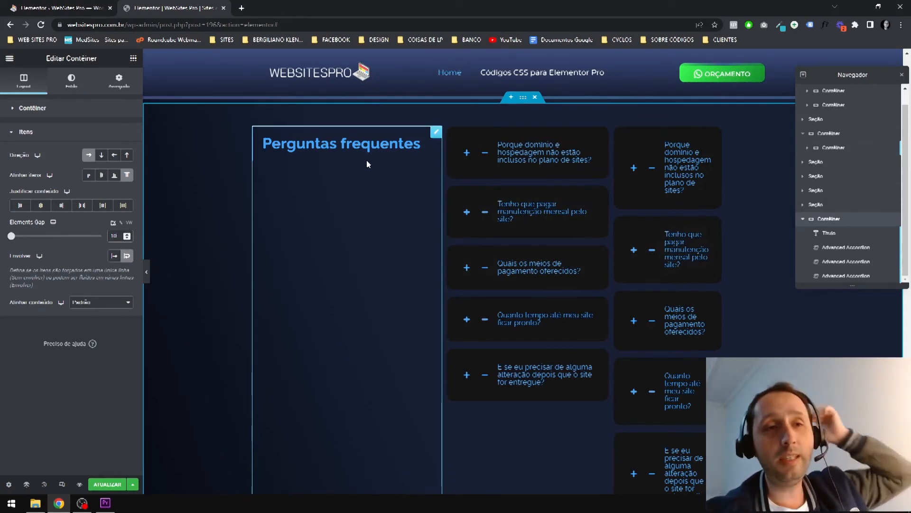
# - Delete the two duplicated Advanced Accordions from the "Perguntas frequentes" container, keeping only the first one
pyautogui.rightClick(659, 157)
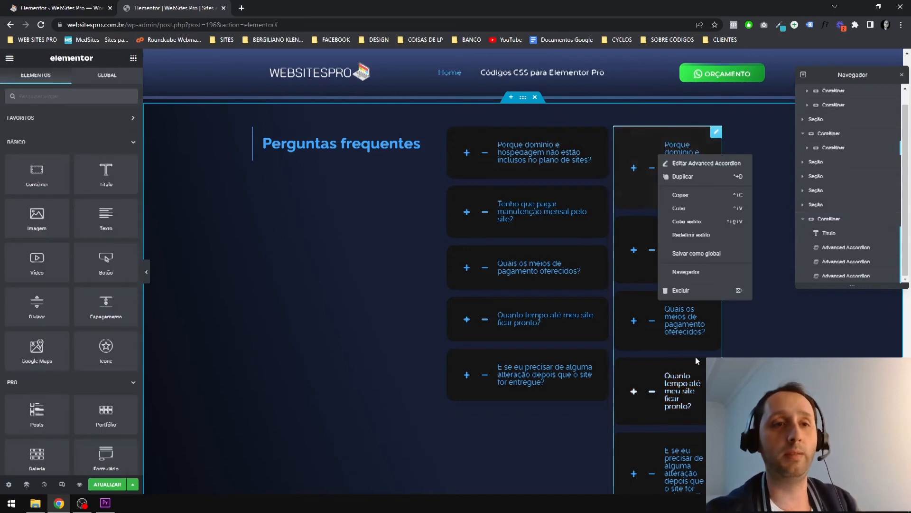
pyautogui.rightClick(641, 174)
pyautogui.click(676, 310)
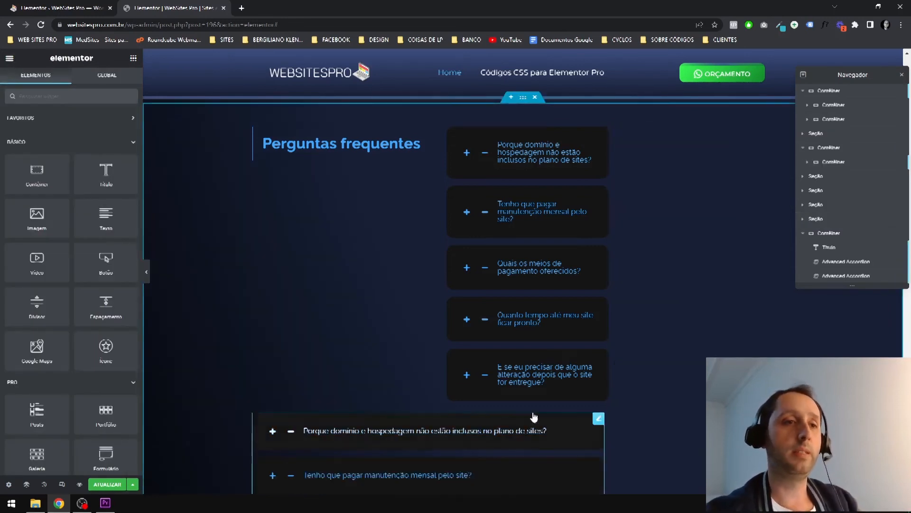
pyautogui.scroll(-3, 535, 350)
pyautogui.rightClick(538, 301)
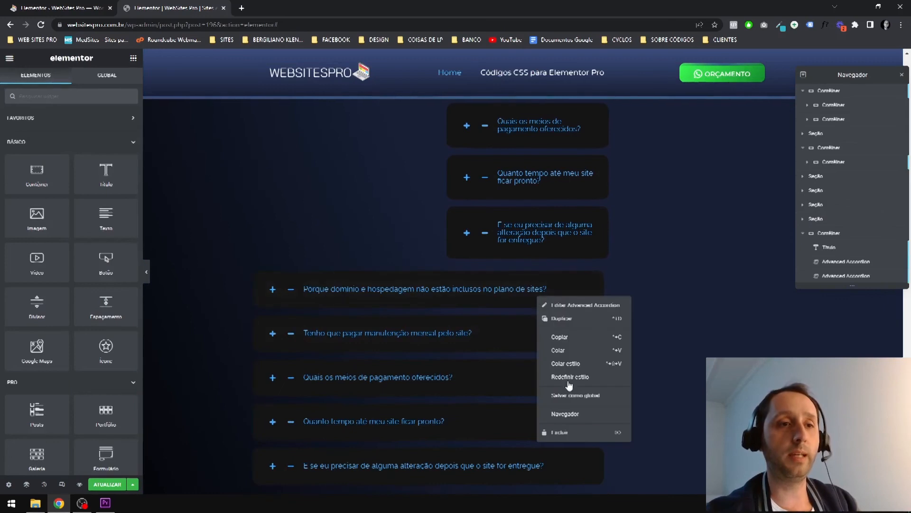
pyautogui.click(570, 431)
# - Set the remaining Advanced Accordion's custom width to 65%
pyautogui.scroll(5, 546, 290)
pyautogui.click(604, 227)
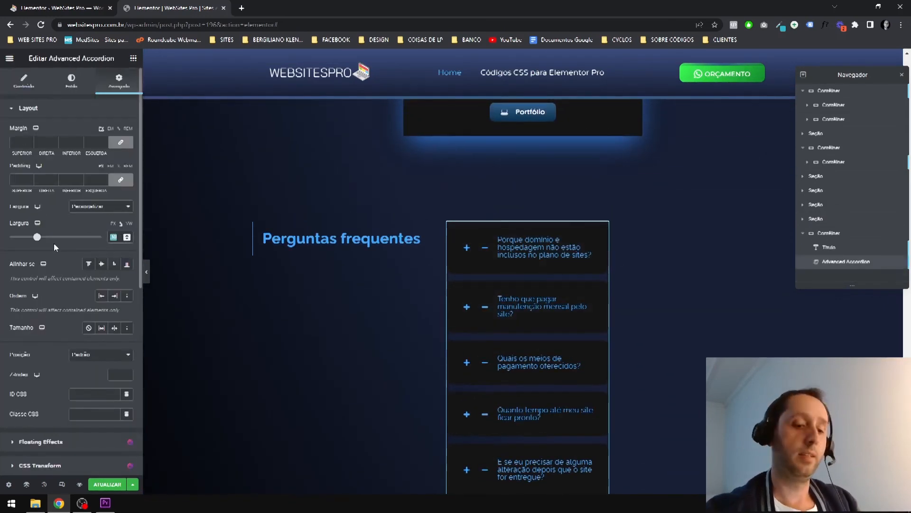
pyautogui.write('65')
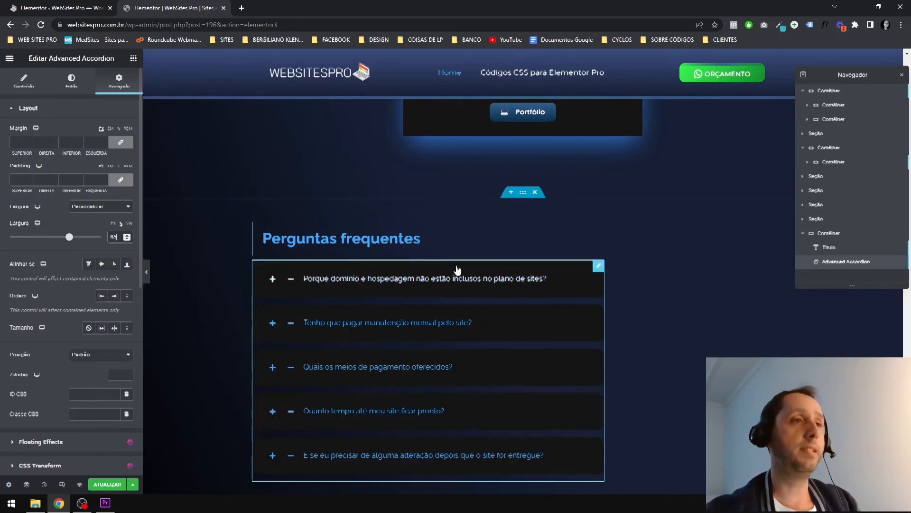
# - Turn off wrapping for the items of the "Perguntas frequentes" container
pyautogui.click(428, 248)
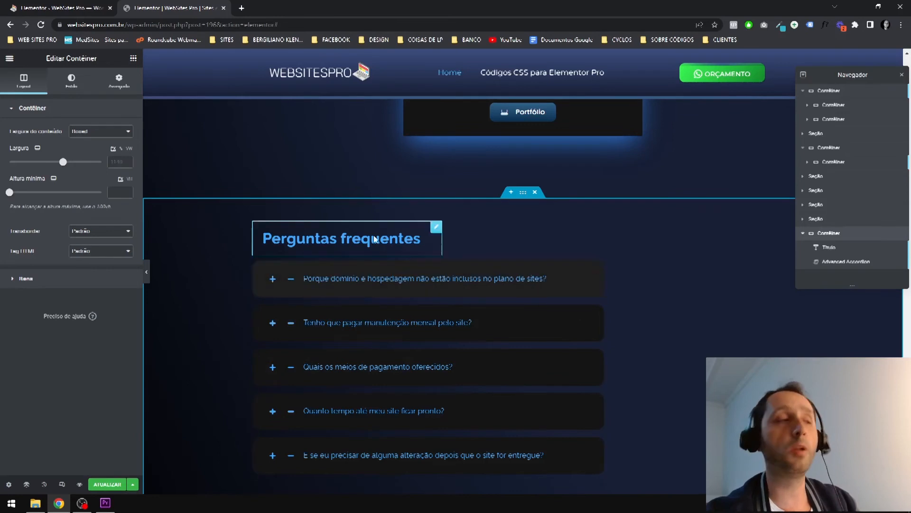
pyautogui.click(66, 279)
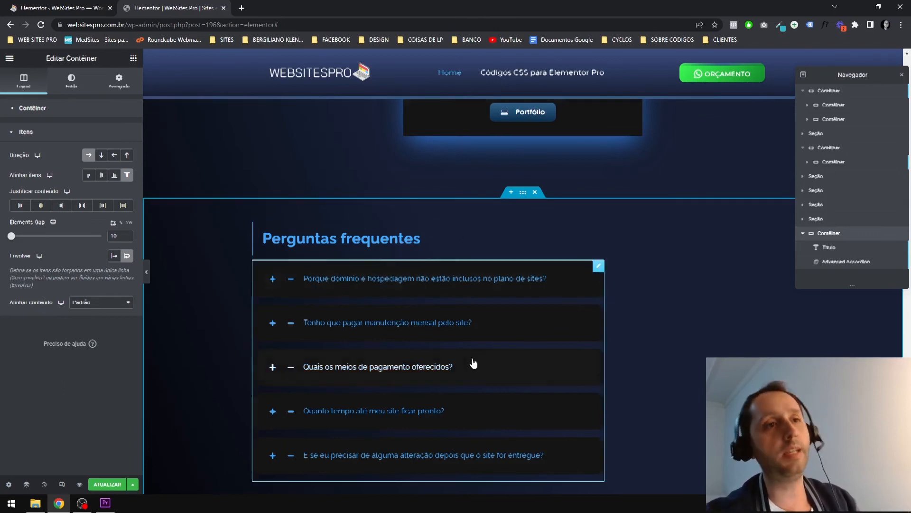
pyautogui.click(127, 256)
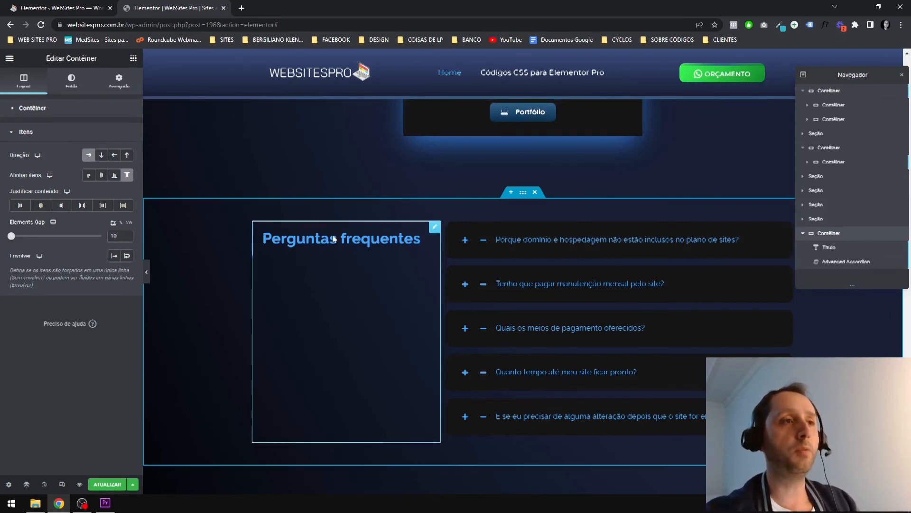
# - Try the reversed row, column and reversed column directions for the container's items, and return the direction to a horizontal row
pyautogui.click(114, 156)
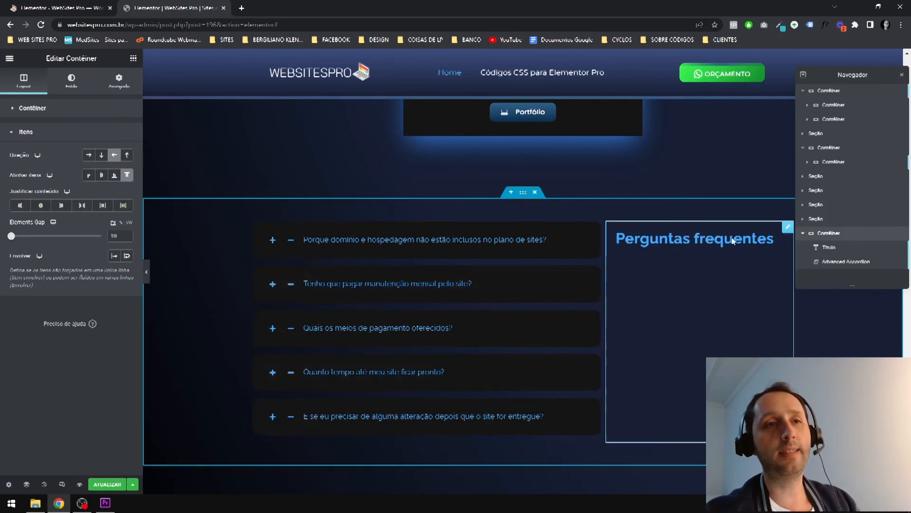
pyautogui.click(101, 155)
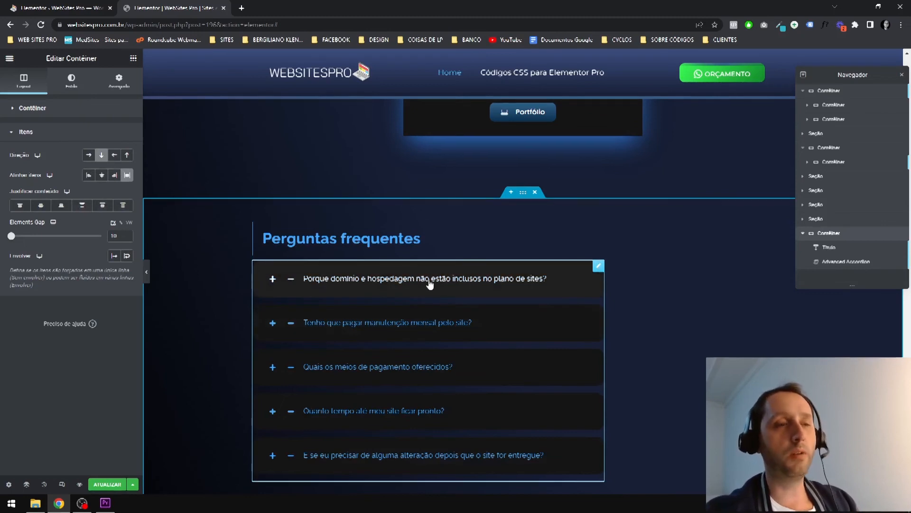
pyautogui.click(127, 156)
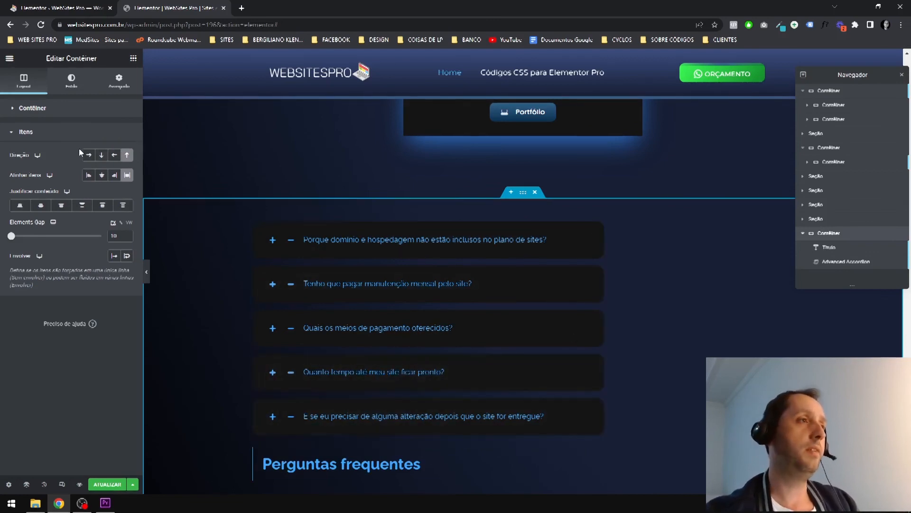
pyautogui.click(89, 155)
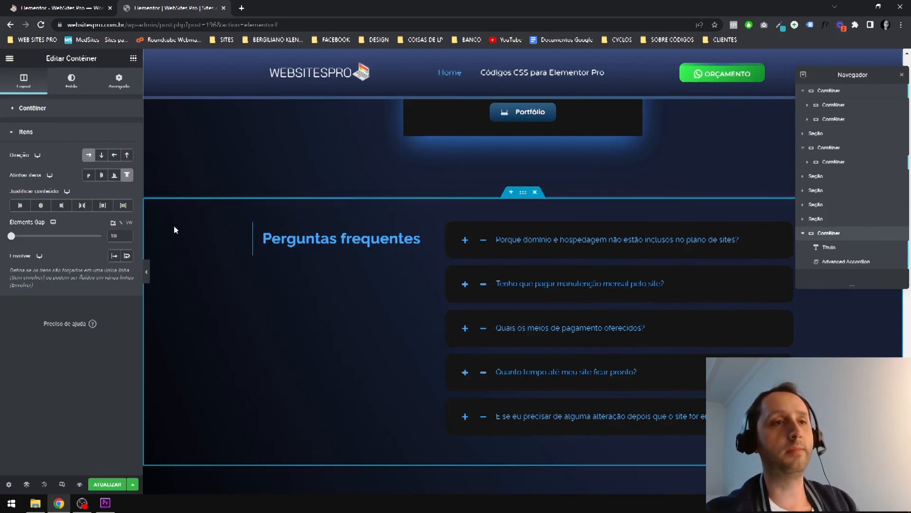